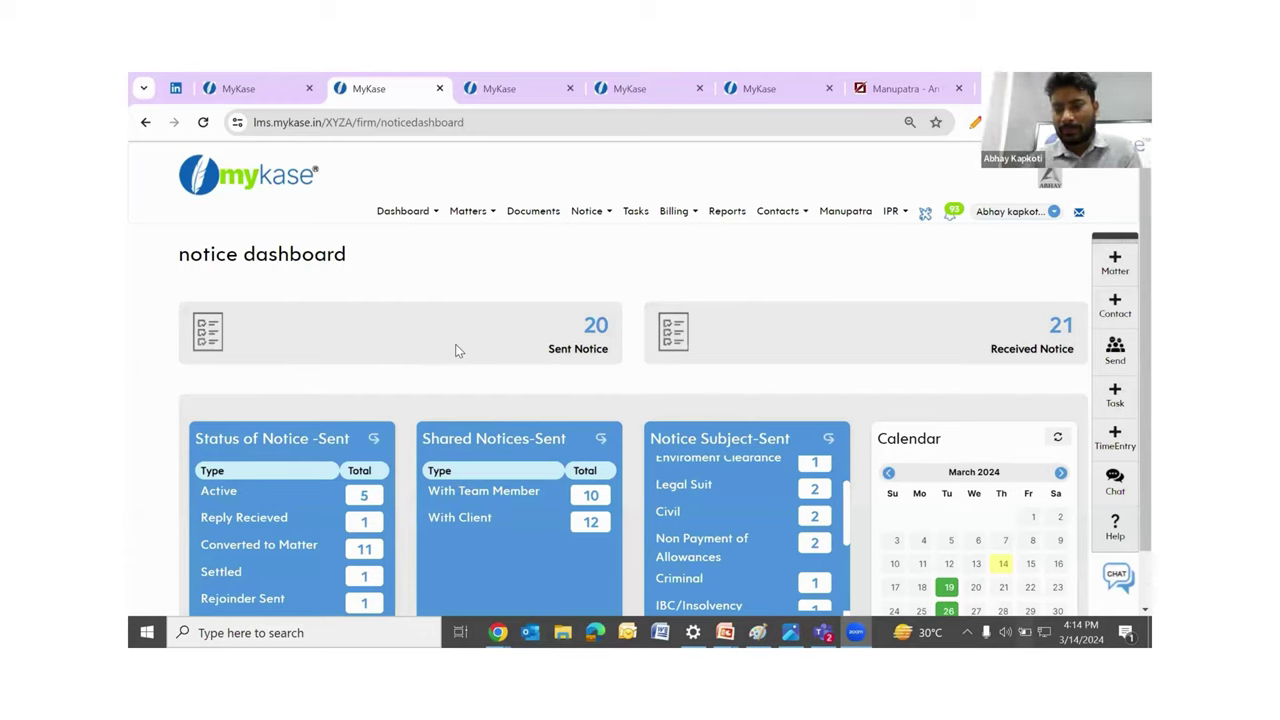
- Toggle the Status of Notice-Sent widget between its table and chart, leaving it as a chart
left_click(373, 439)
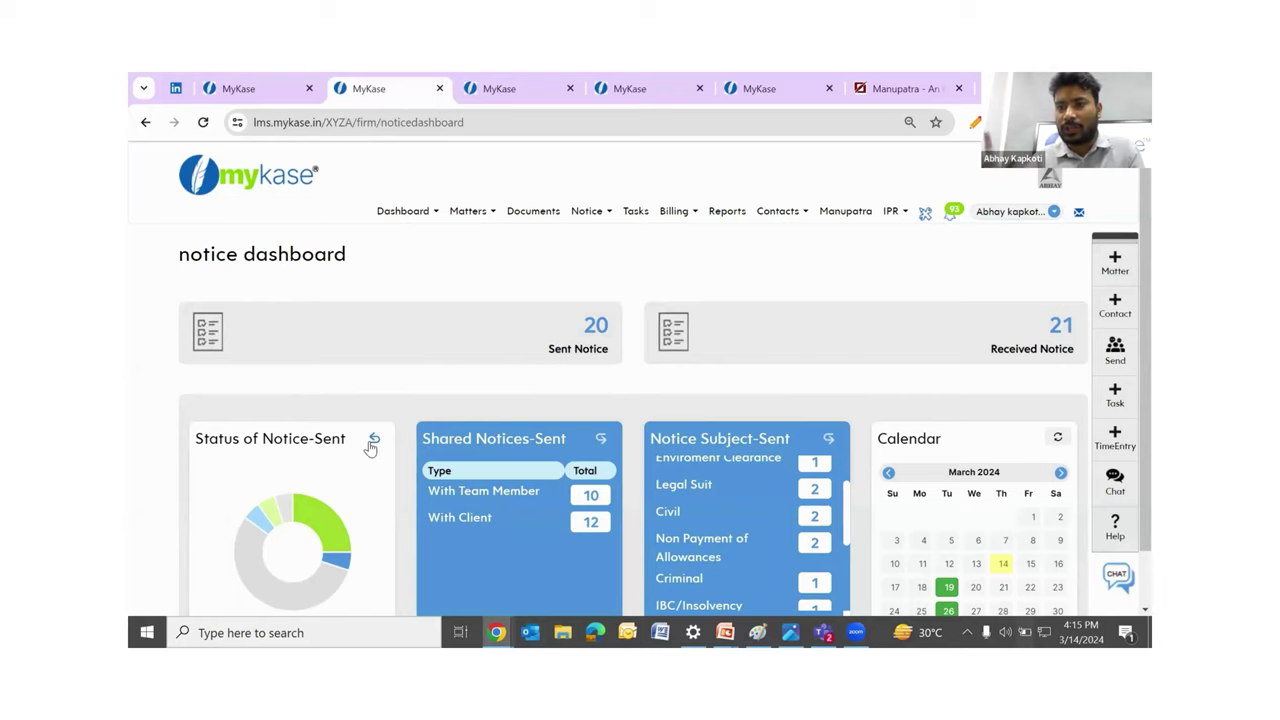
scroll(370, 447, "down", 1)
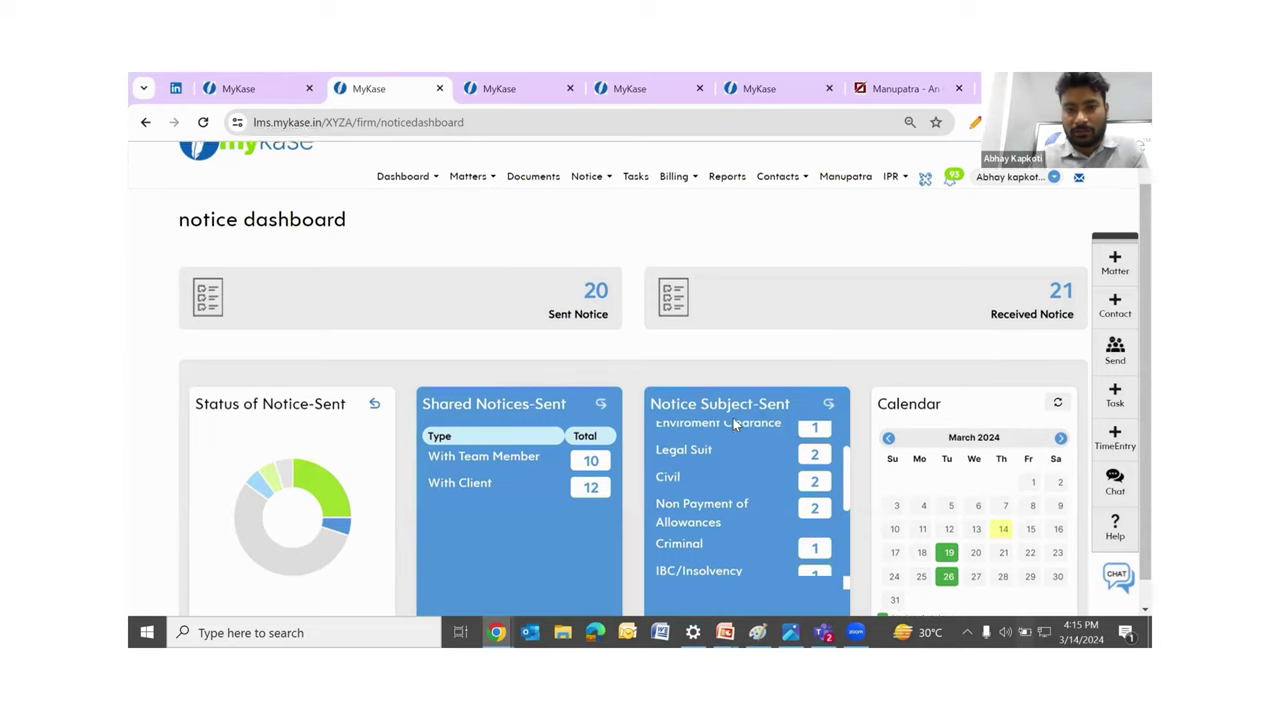
scroll(733, 418, "up", 1)
scroll(733, 418, "up", 1)
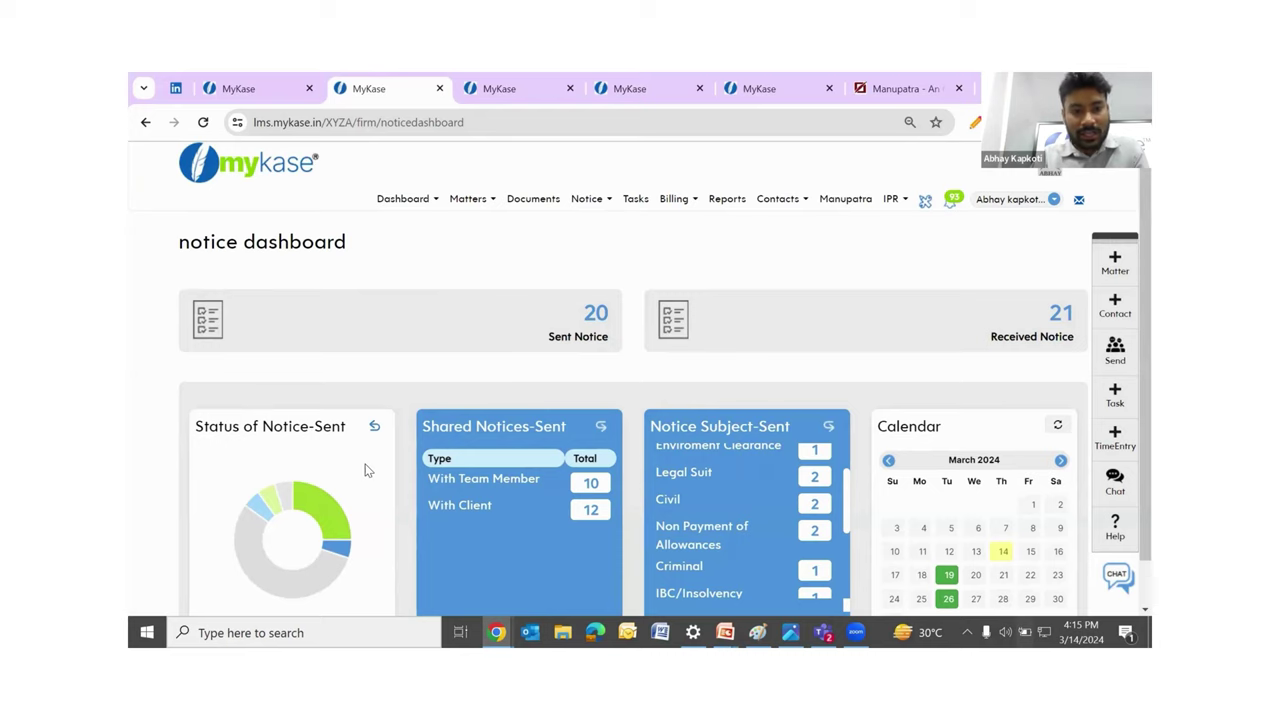
left_click(373, 428)
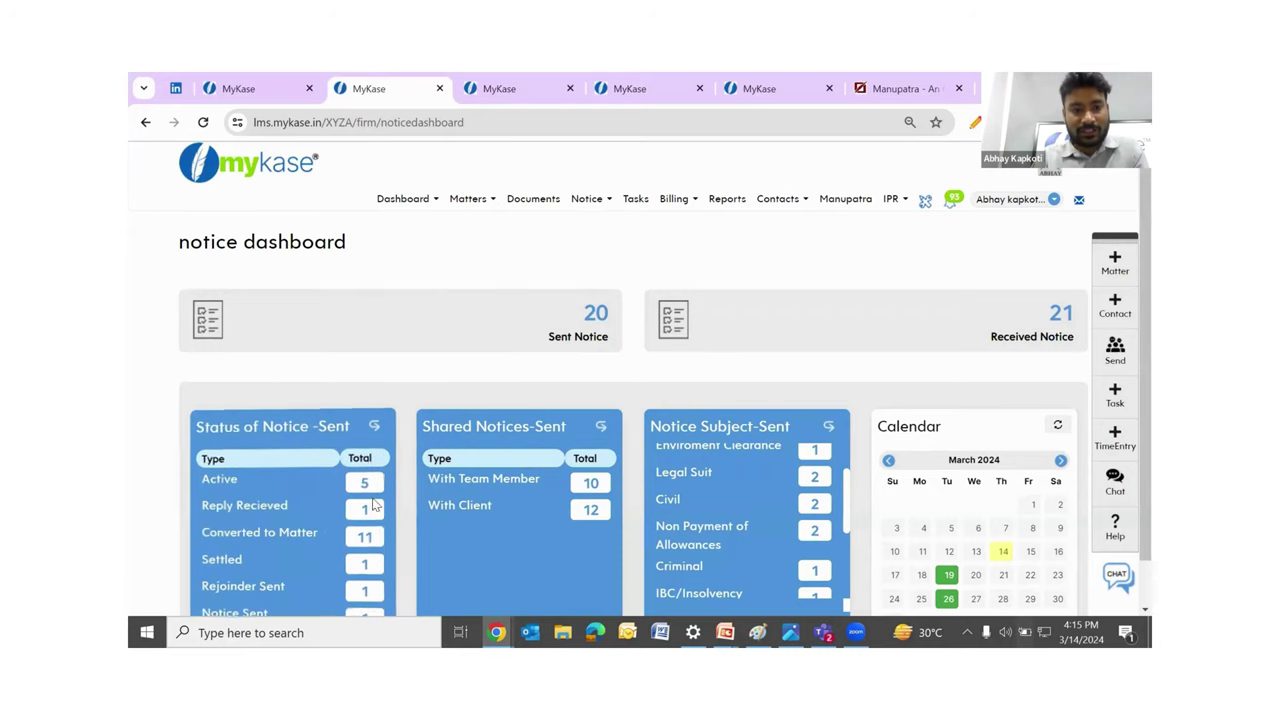
scroll(375, 467, "down", 1)
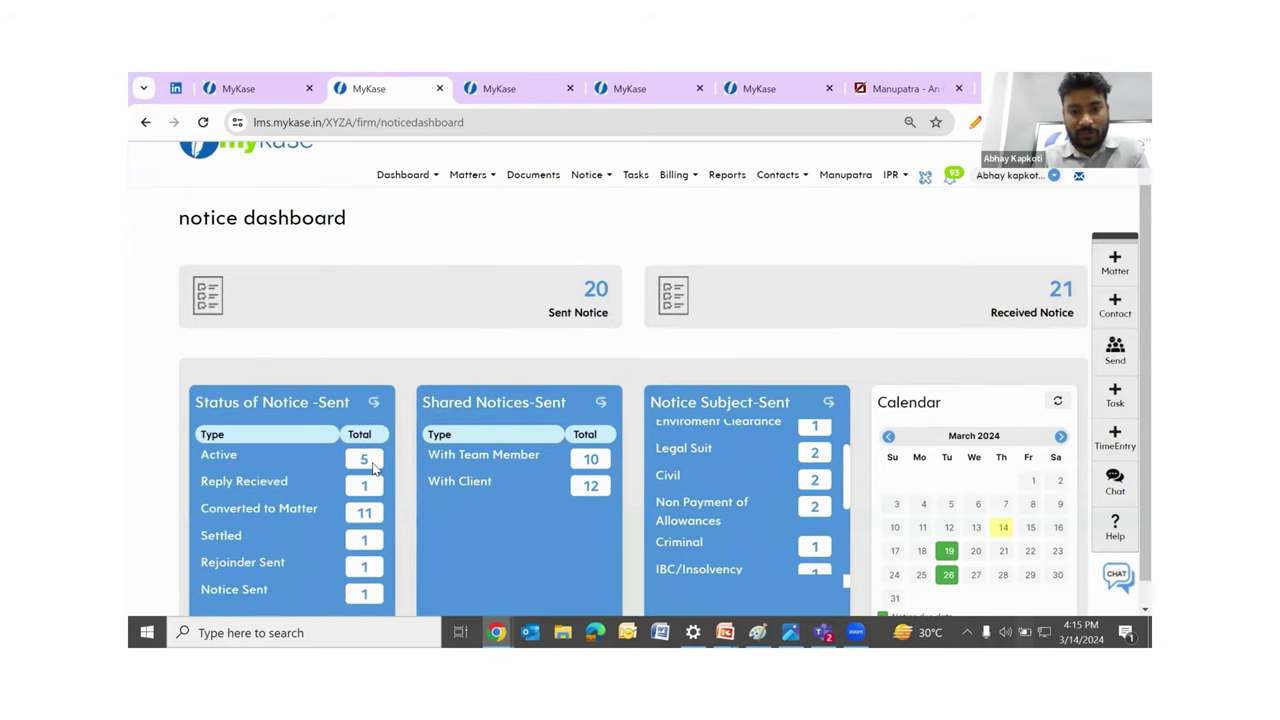
left_click(374, 402)
scroll(750, 412, "down", 1)
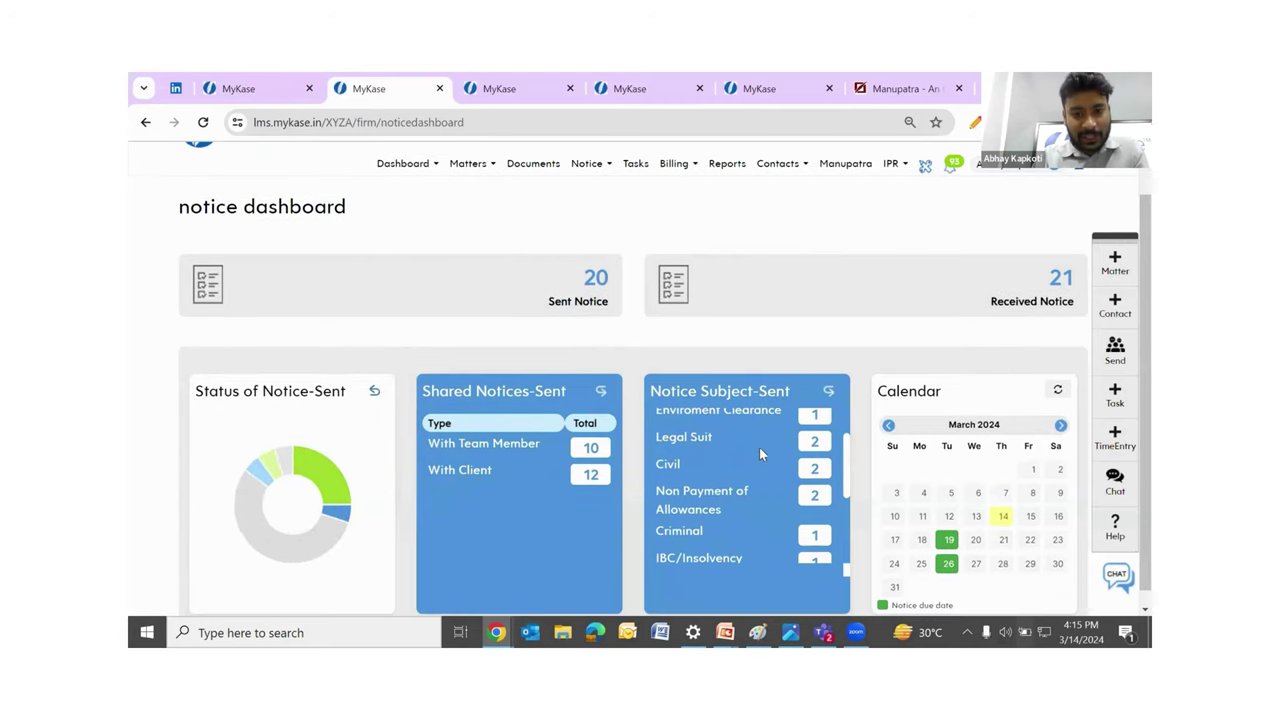
- View the notices scheduled for 26 March 2024 from the dashboard calendar, then close their list
scroll(754, 458, "down", 1)
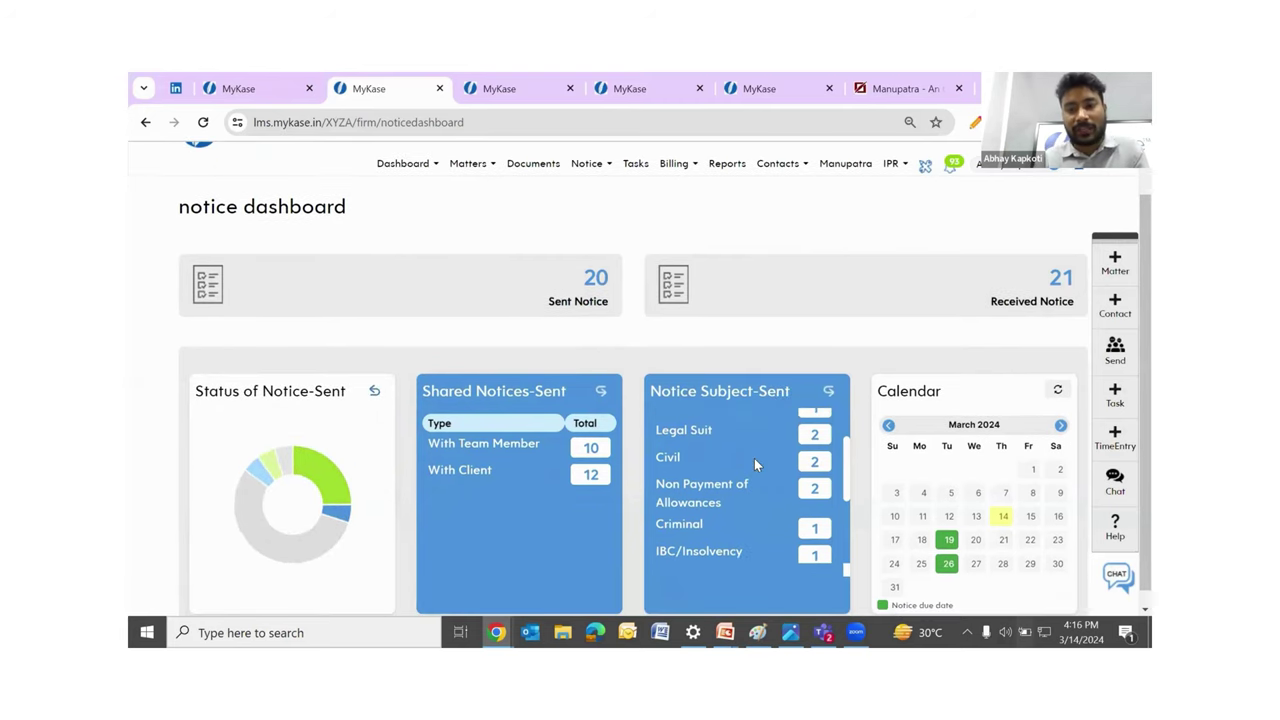
left_click(948, 566)
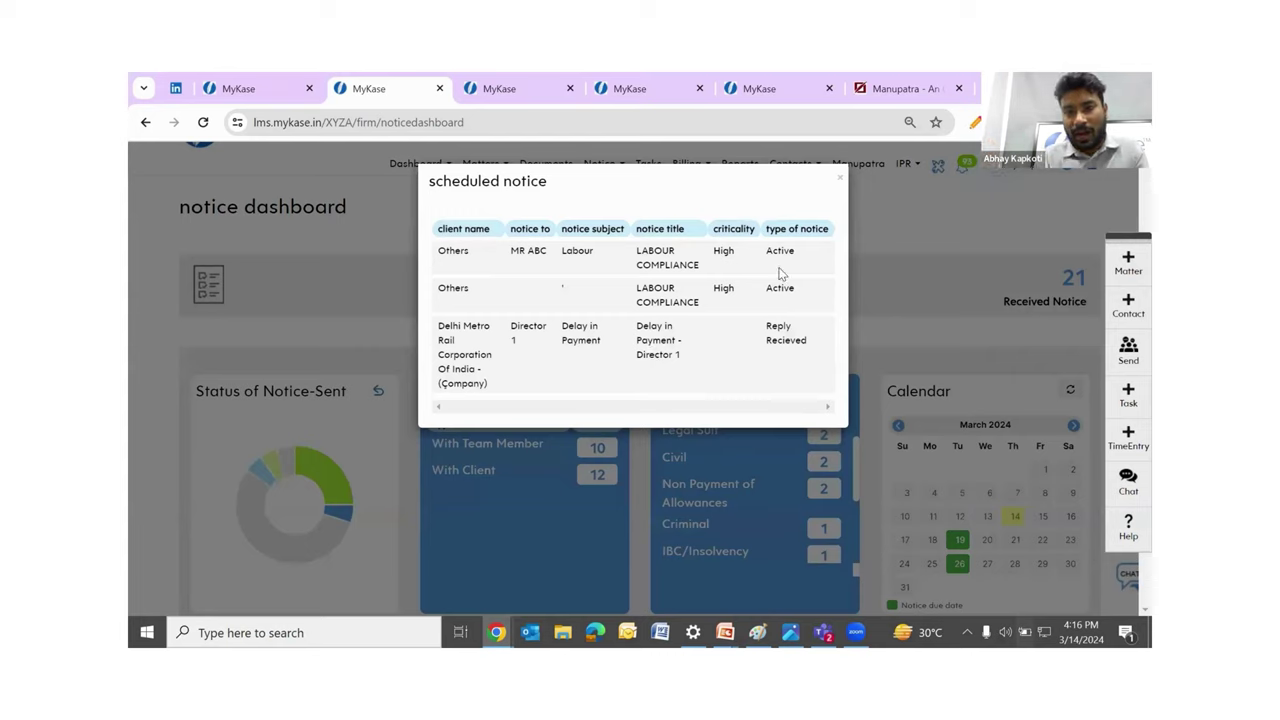
left_click(839, 182)
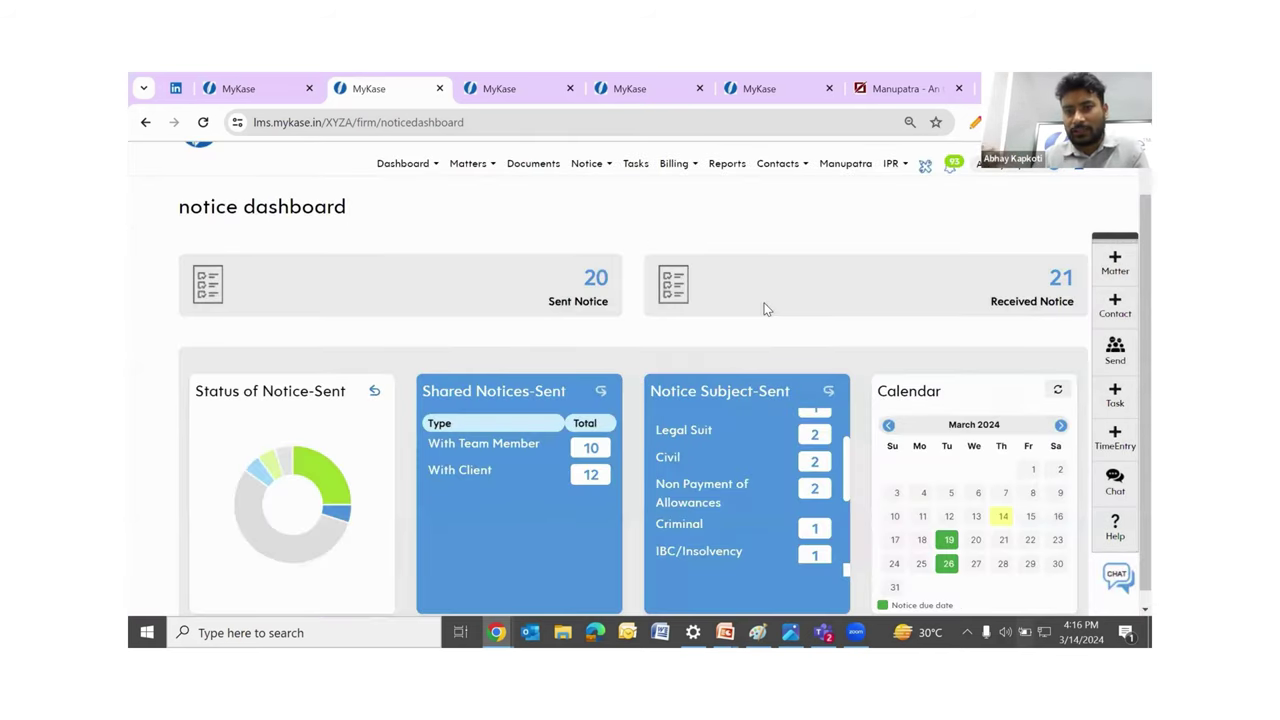
scroll(764, 309, "up", 1)
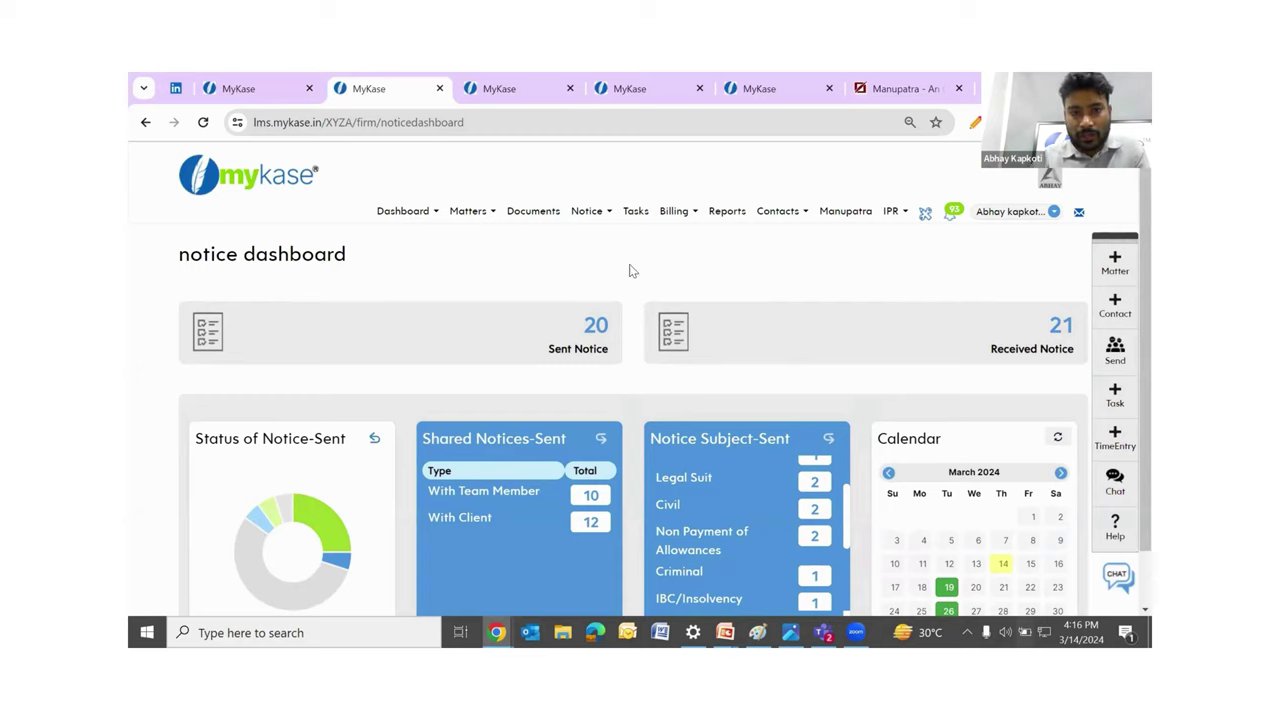
- Open the form for creating a sent notice and look through the available sender names without choosing one
left_click(601, 222)
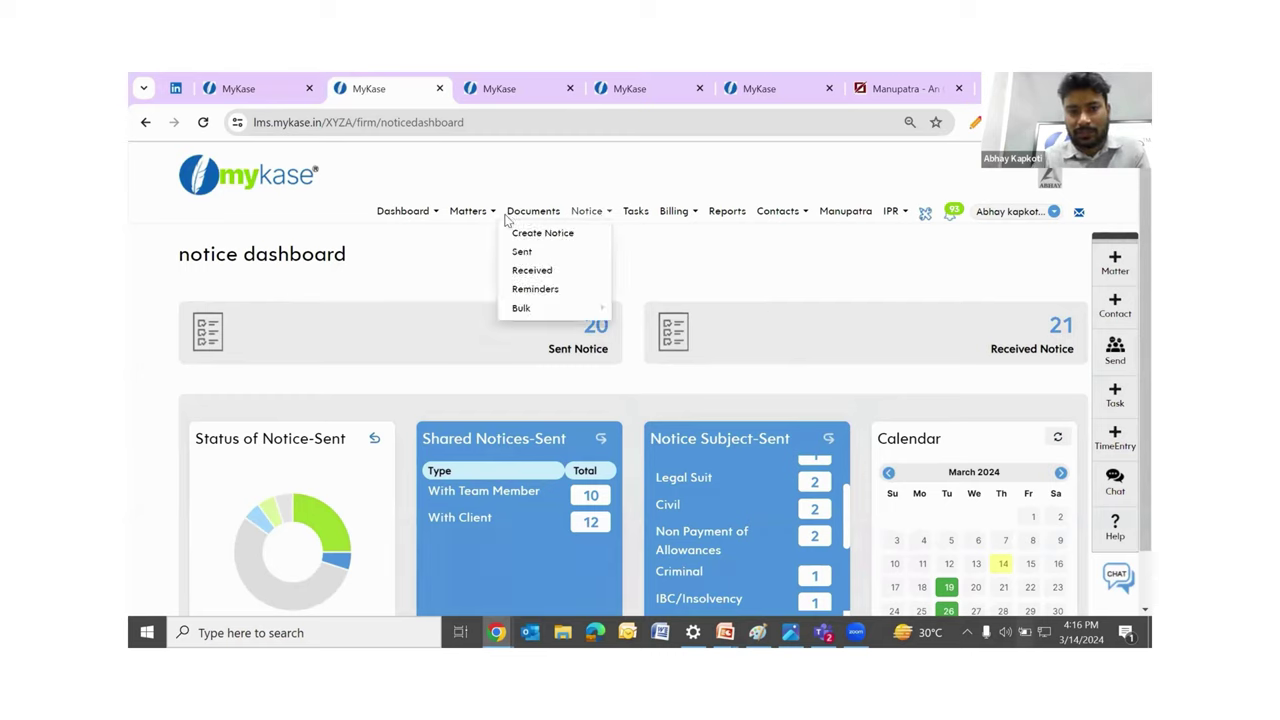
left_click(577, 235)
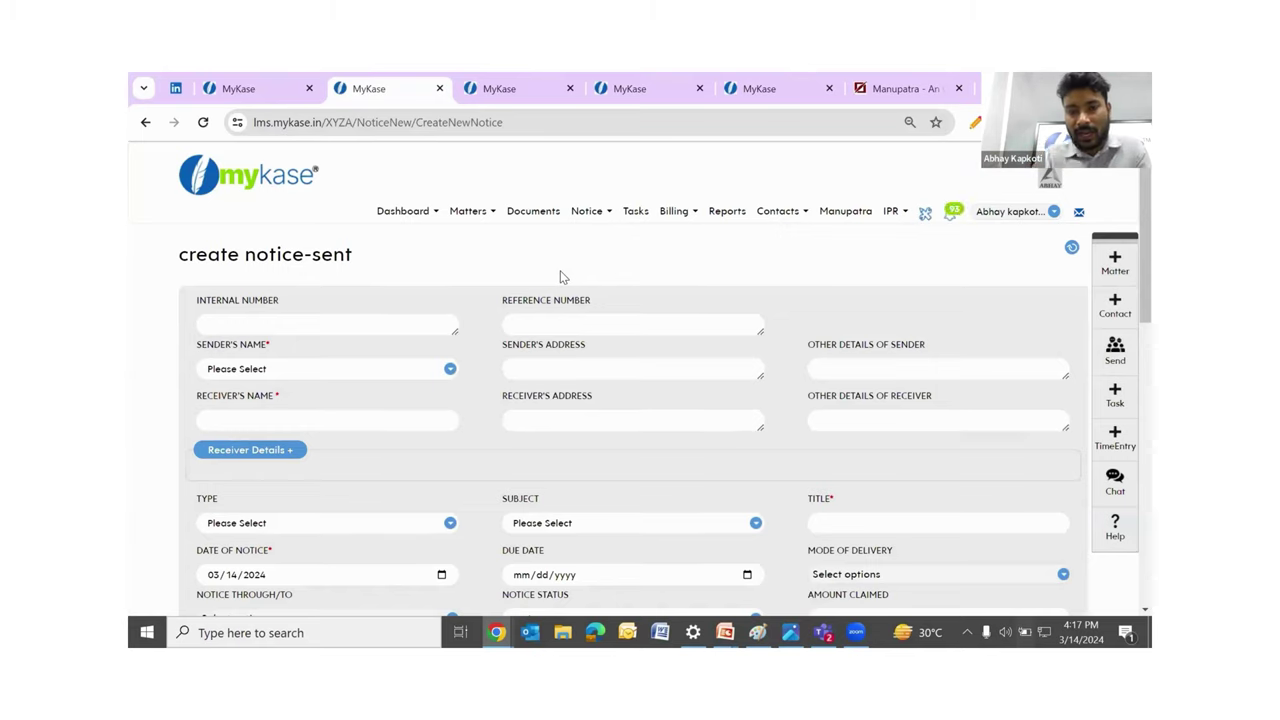
scroll(560, 277, "down", 1)
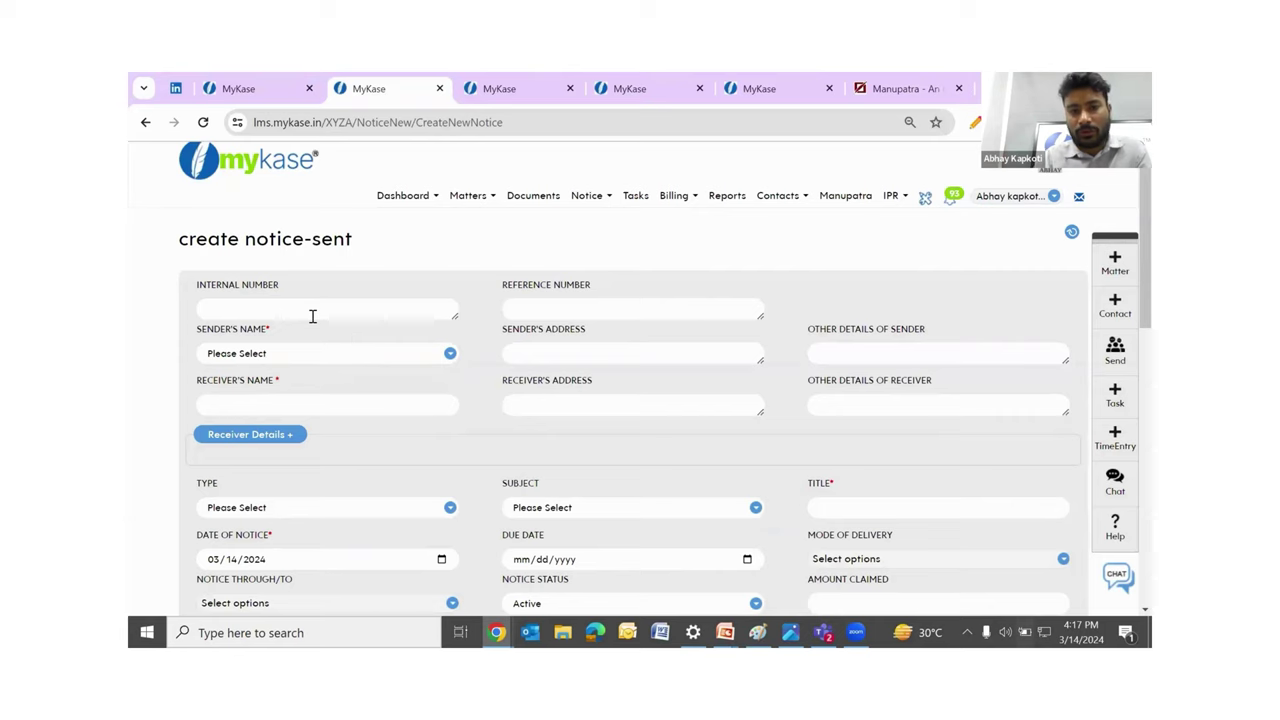
scroll(416, 390, "down", 3)
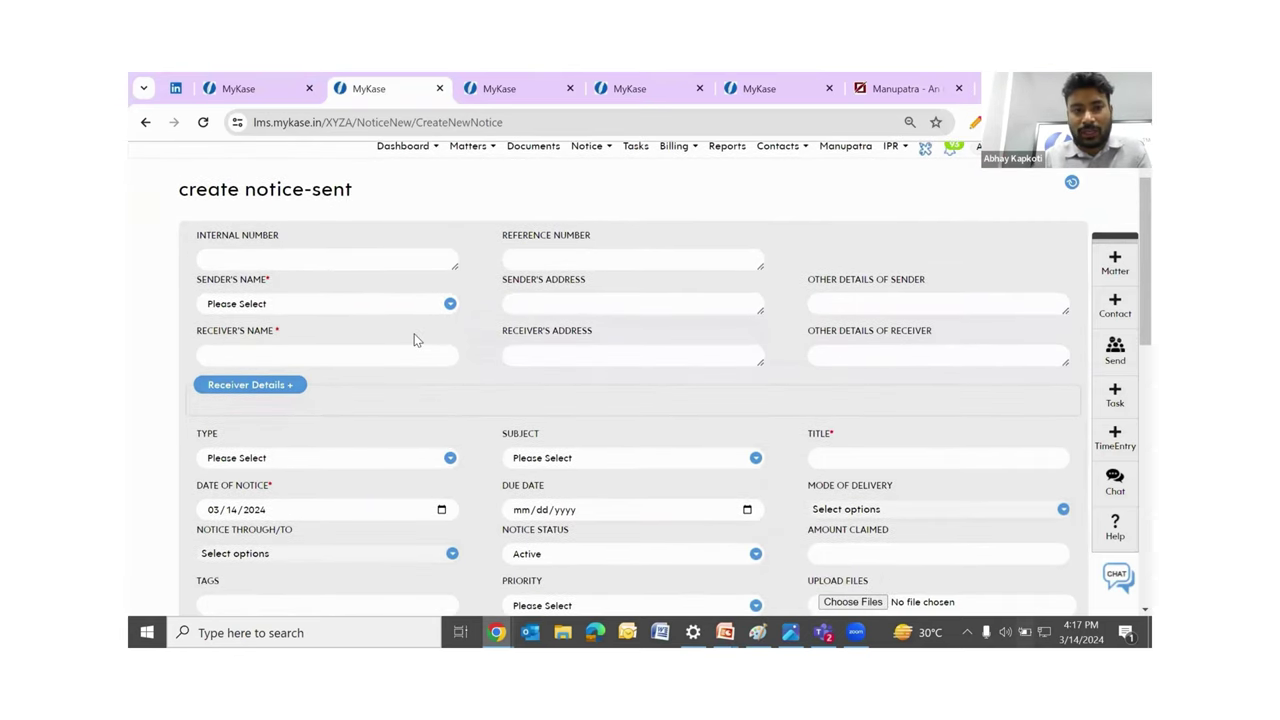
left_click(362, 306)
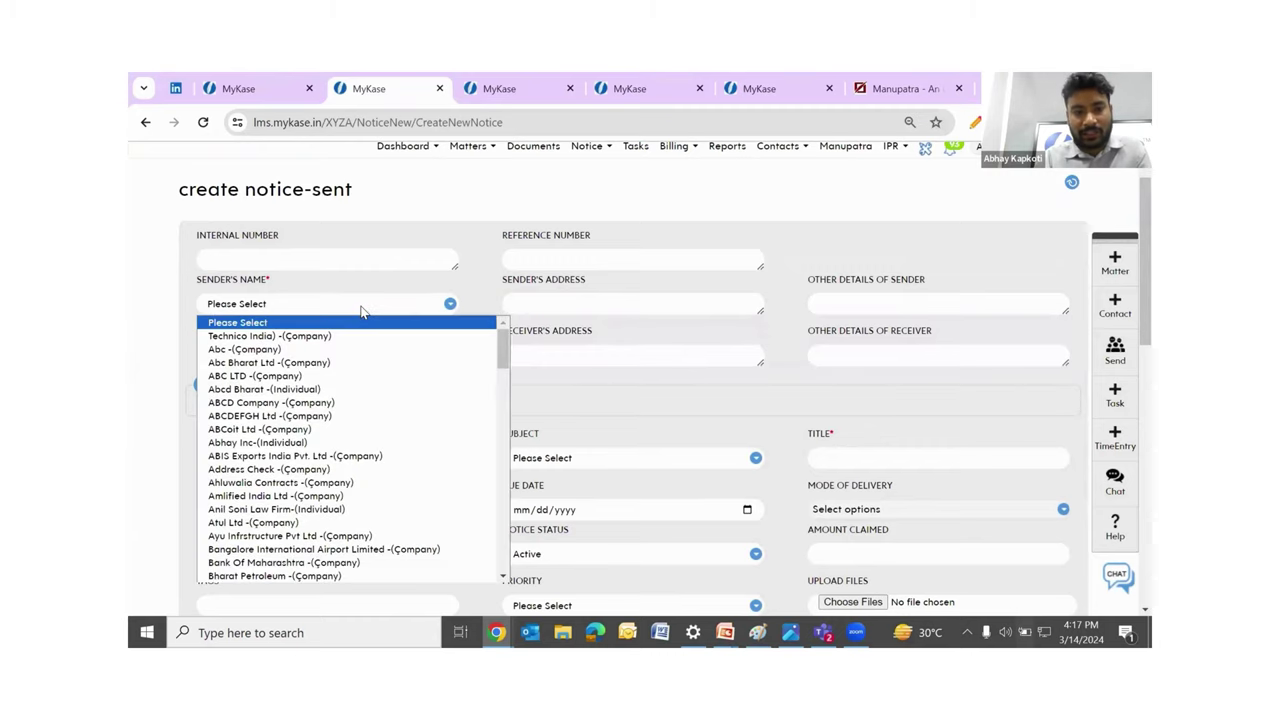
left_click(609, 389)
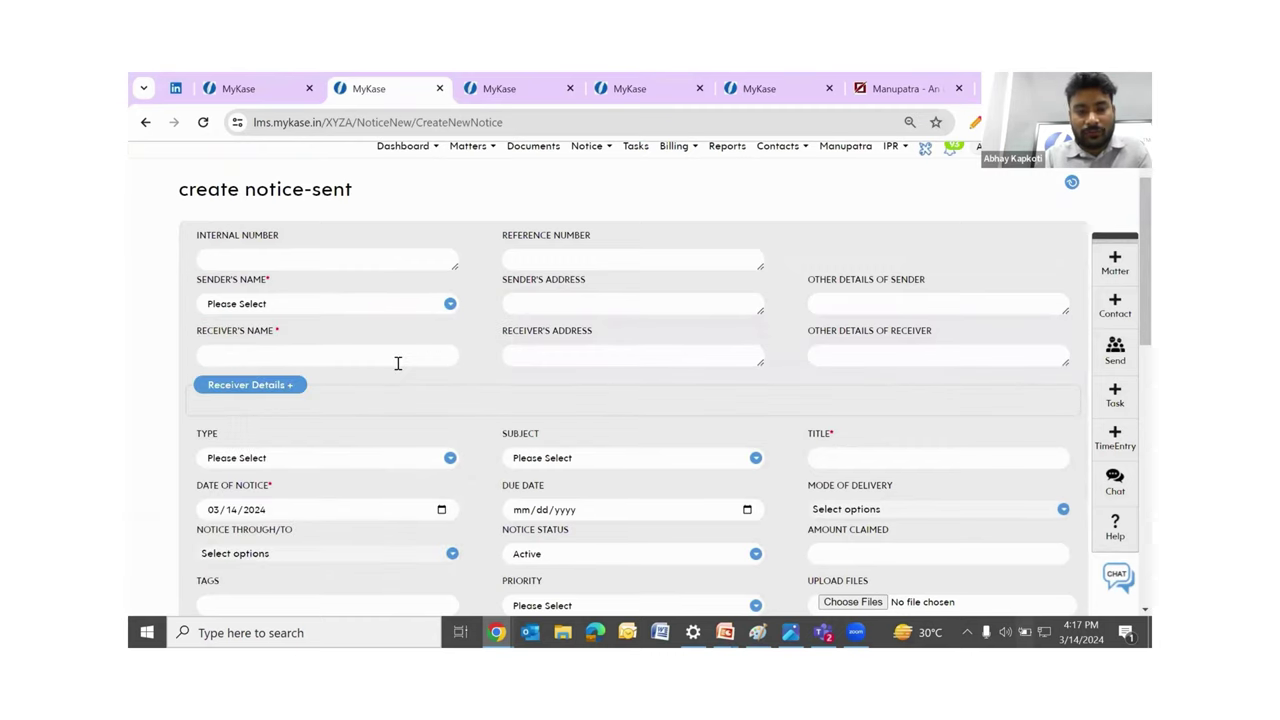
- View the available subject and notice status options in the sent notice form, leaving both selections as they are
scroll(398, 363, "down", 1)
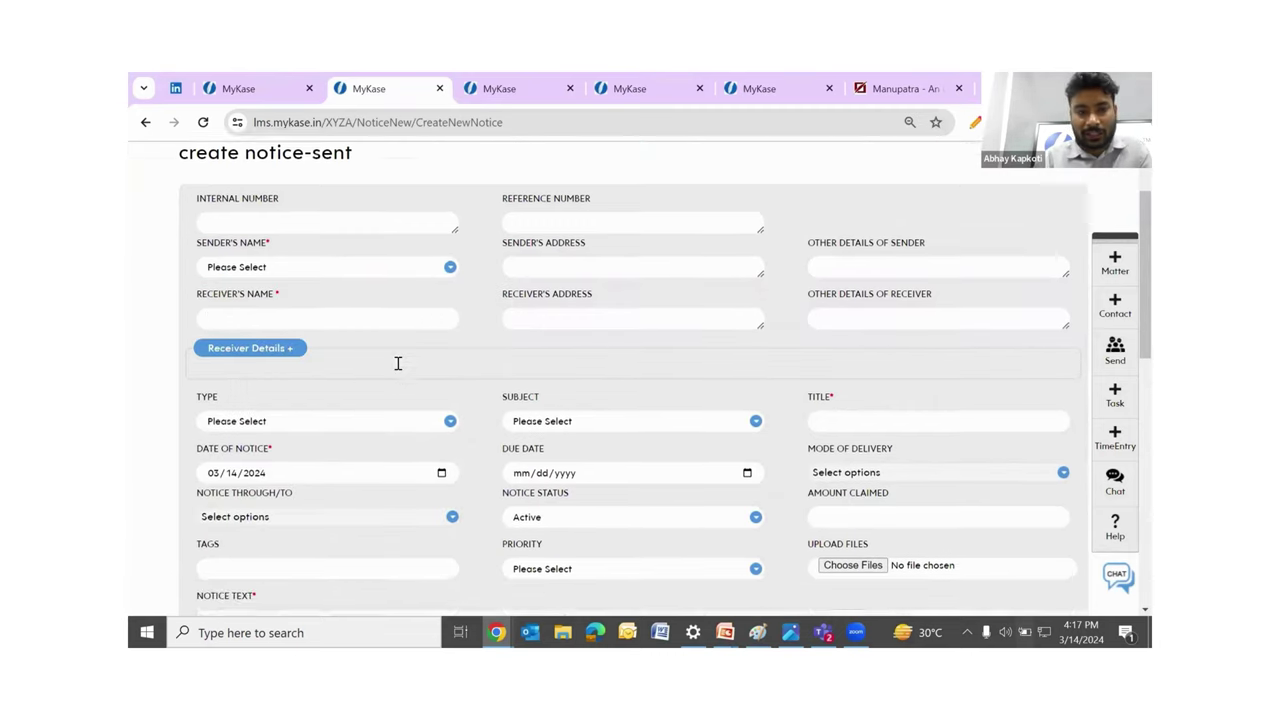
scroll(397, 363, "down", 2)
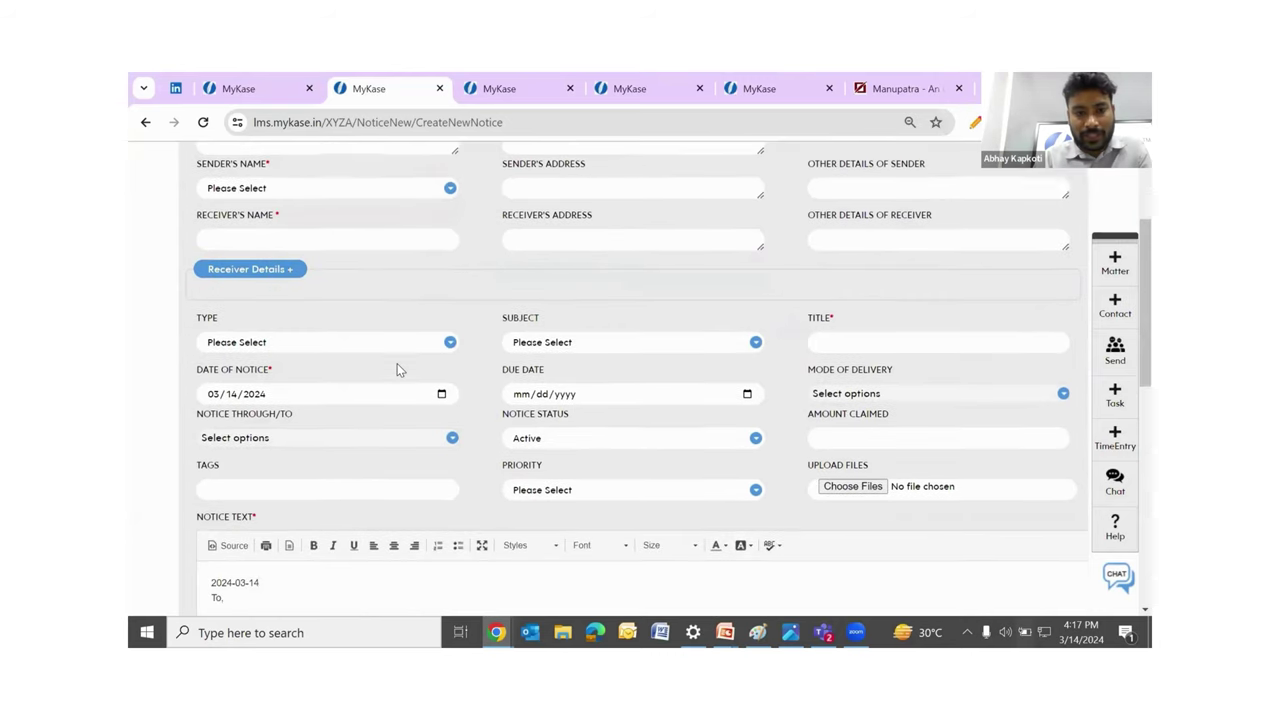
left_click(617, 346)
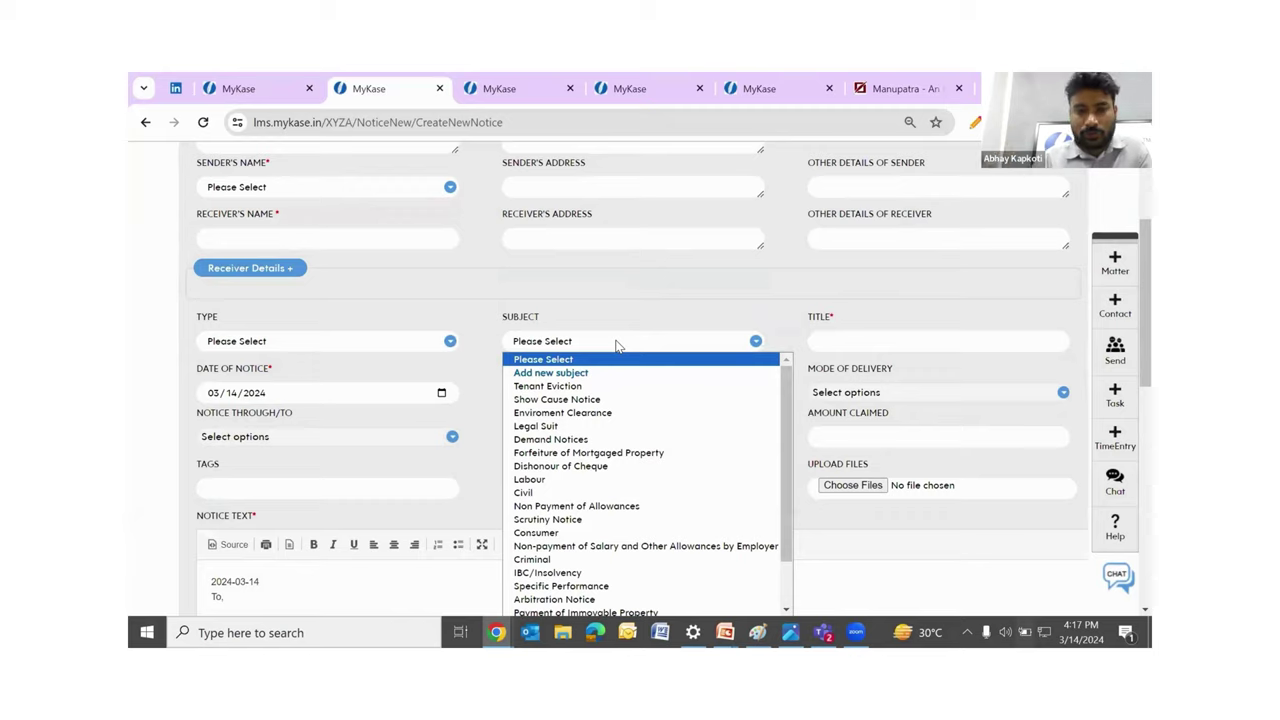
left_click(481, 420)
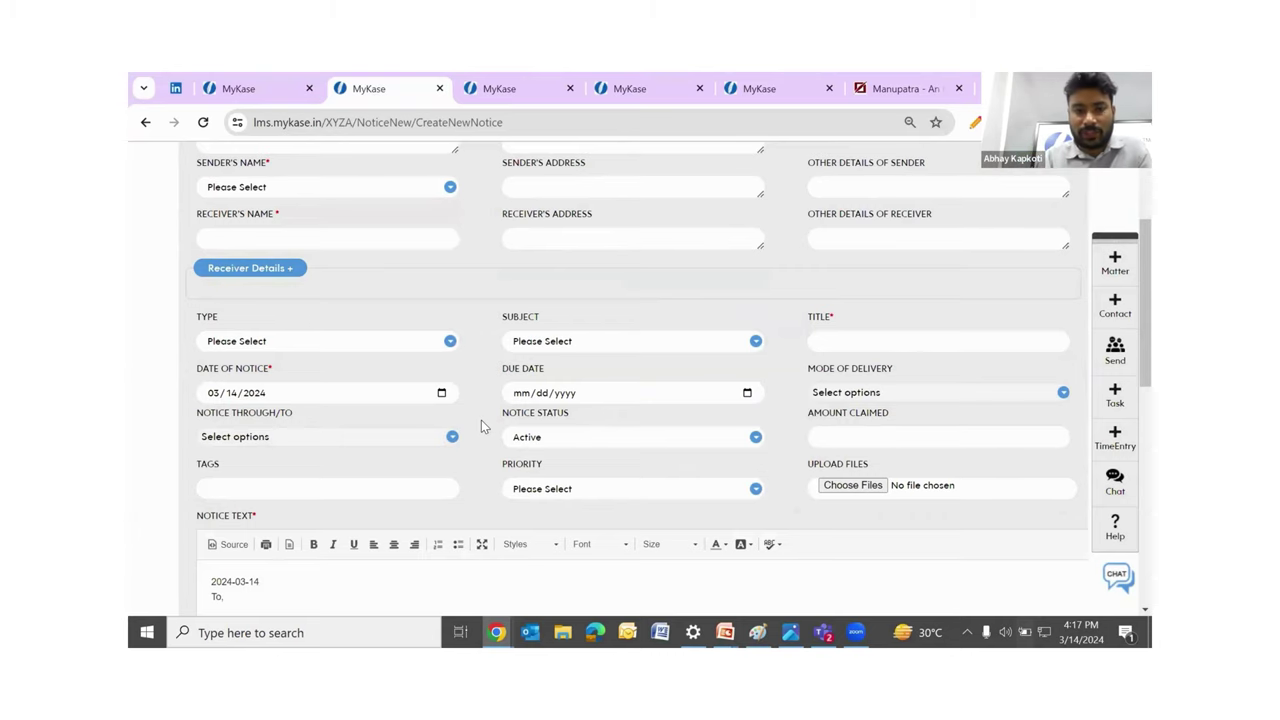
scroll(481, 420, "down", 1)
left_click(564, 395)
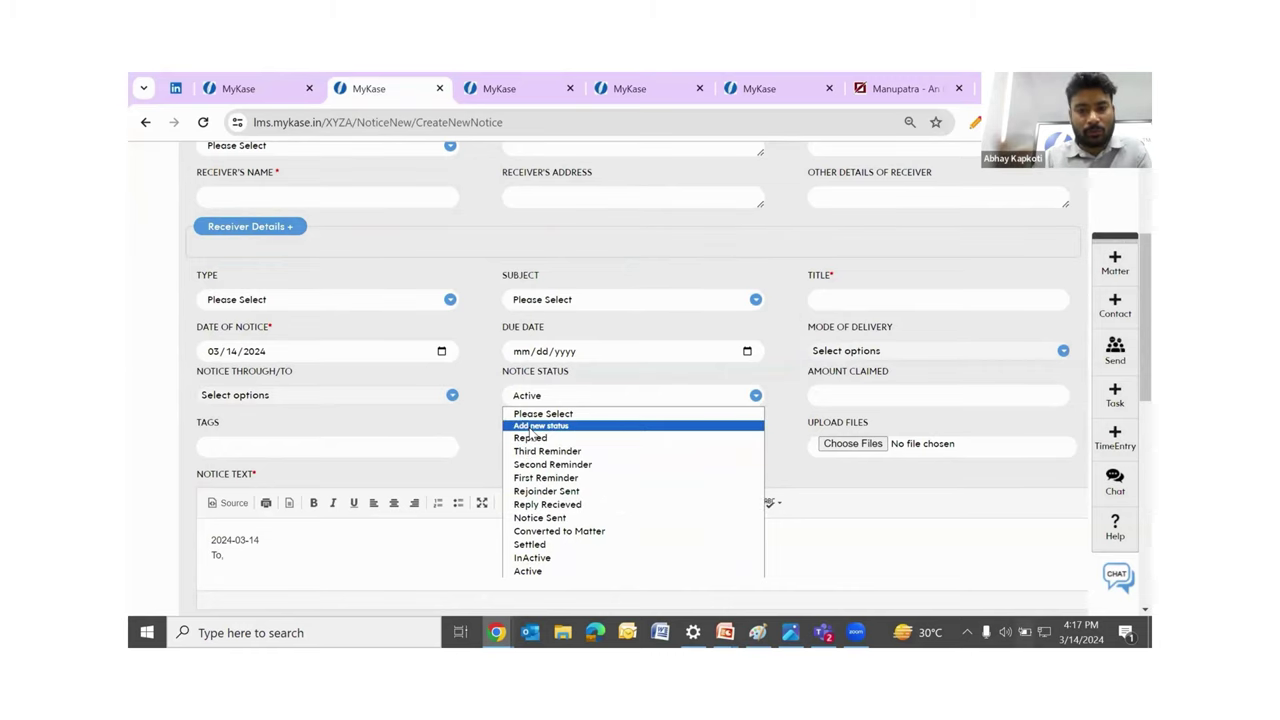
left_click(489, 423)
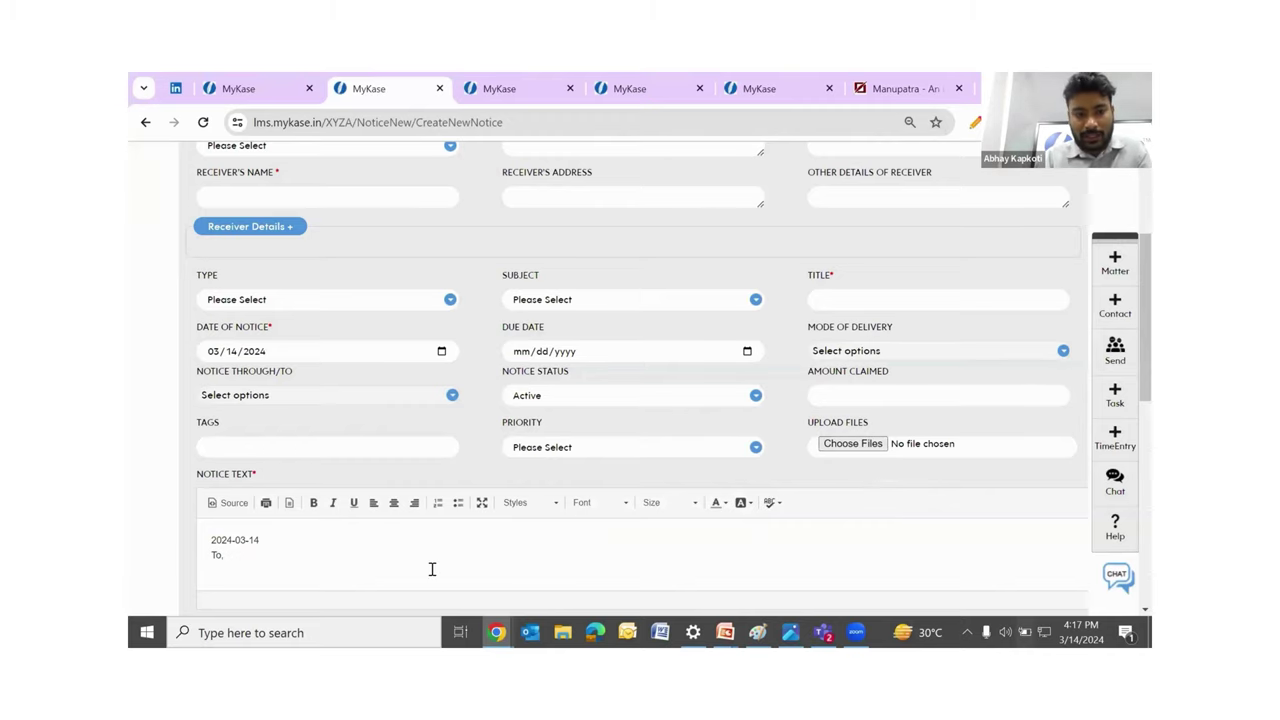
- Expand the notice text editor to full size to view it, then restore it to the form
scroll(431, 570, "down", 1)
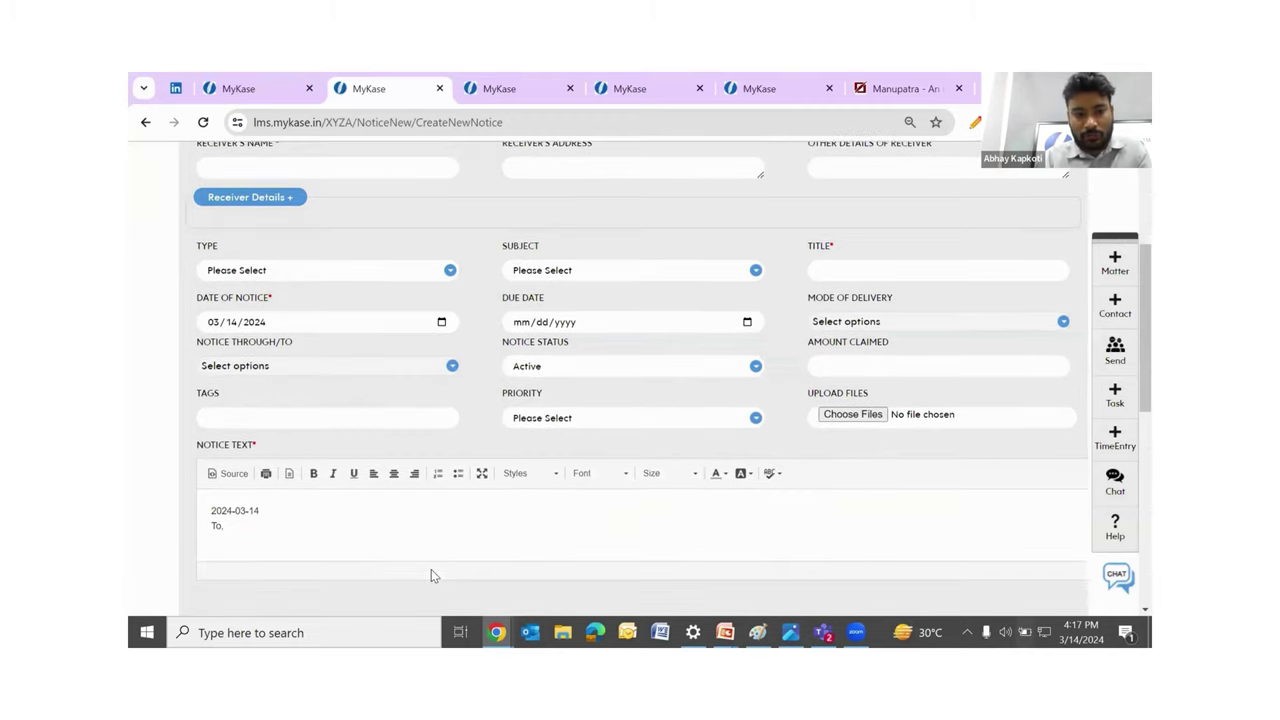
left_click(483, 474)
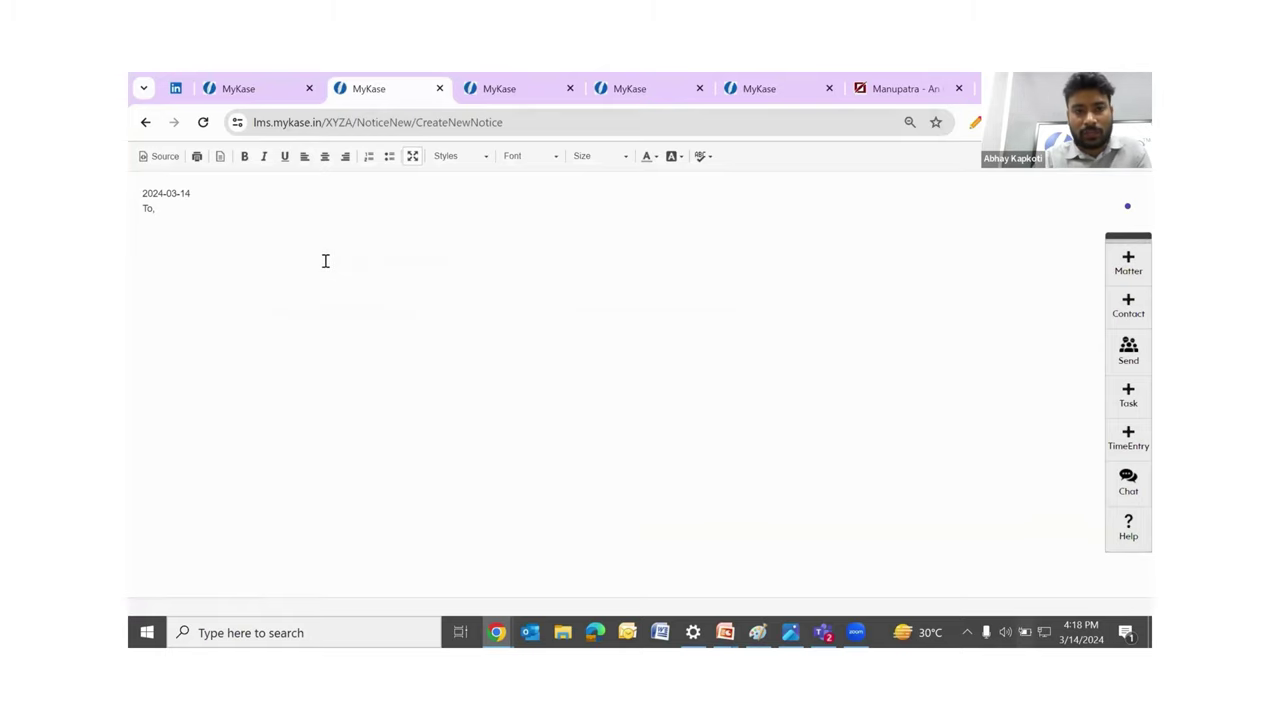
left_click(411, 165)
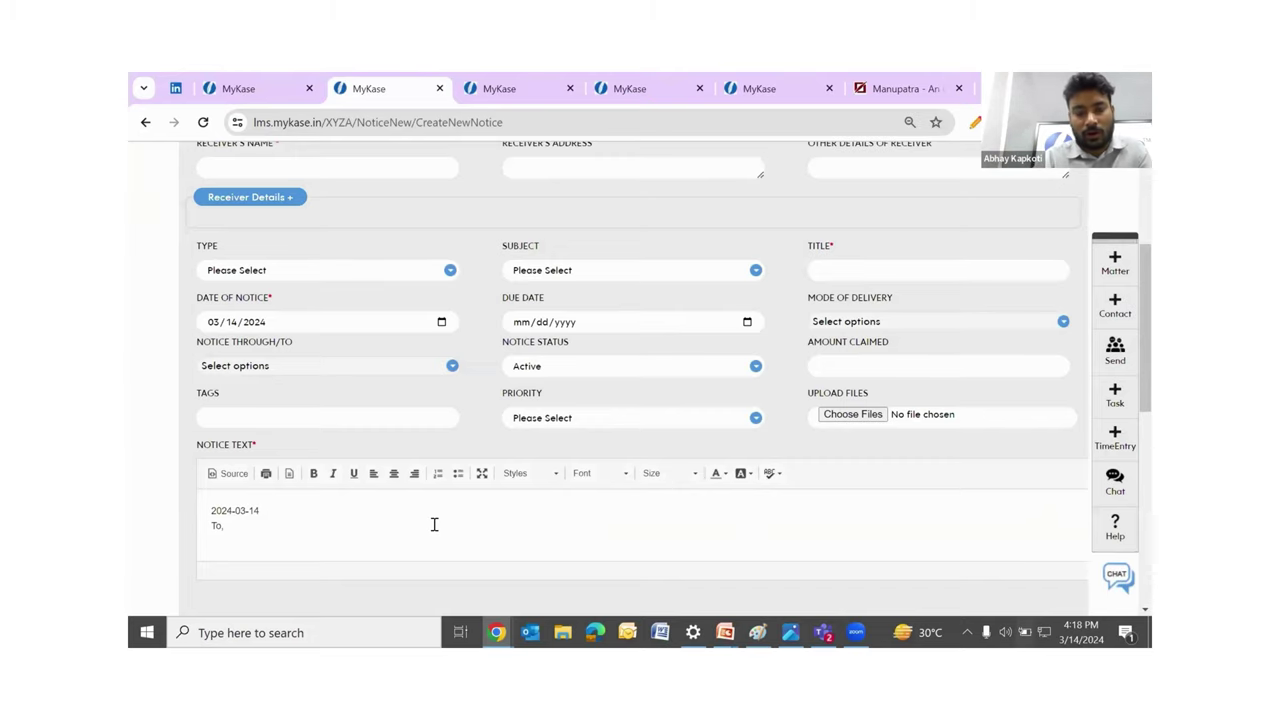
- Examine the sent notice form's fields, from the internal number and sender details down to the notice text
scroll(434, 524, "up", 1)
scroll(434, 524, "up", 1)
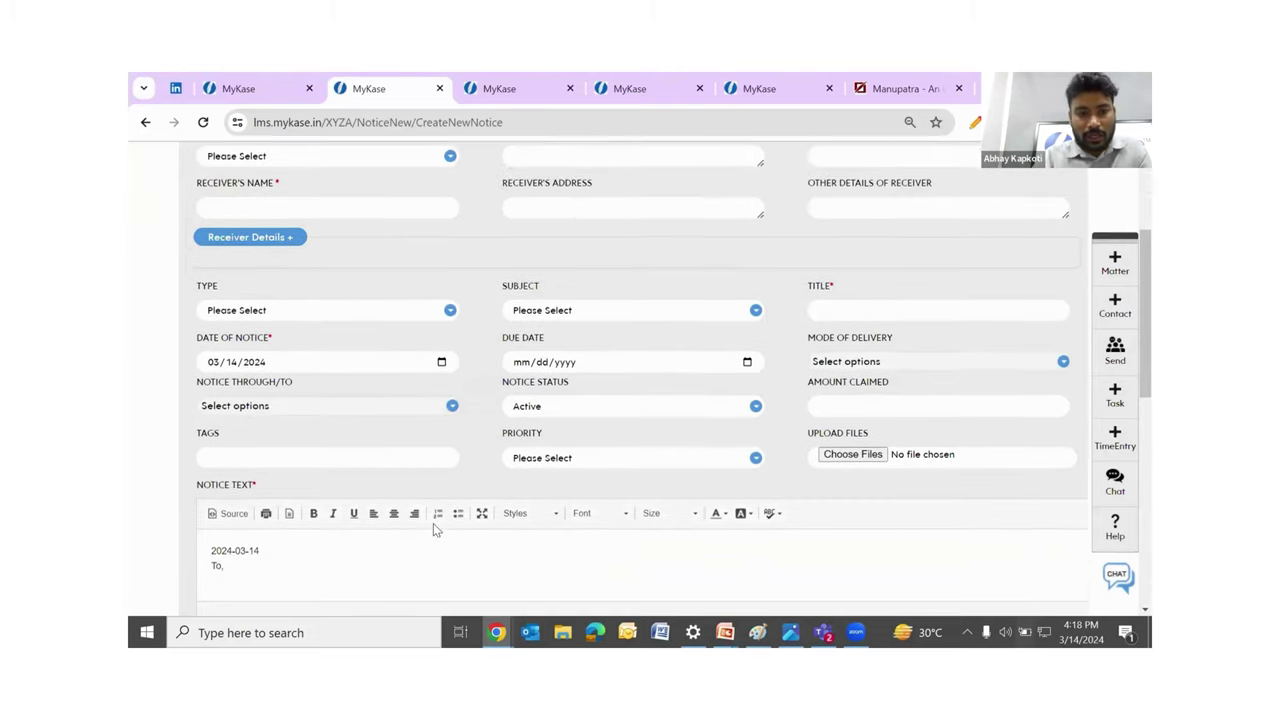
scroll(433, 529, "up", 1)
scroll(433, 529, "up", 4)
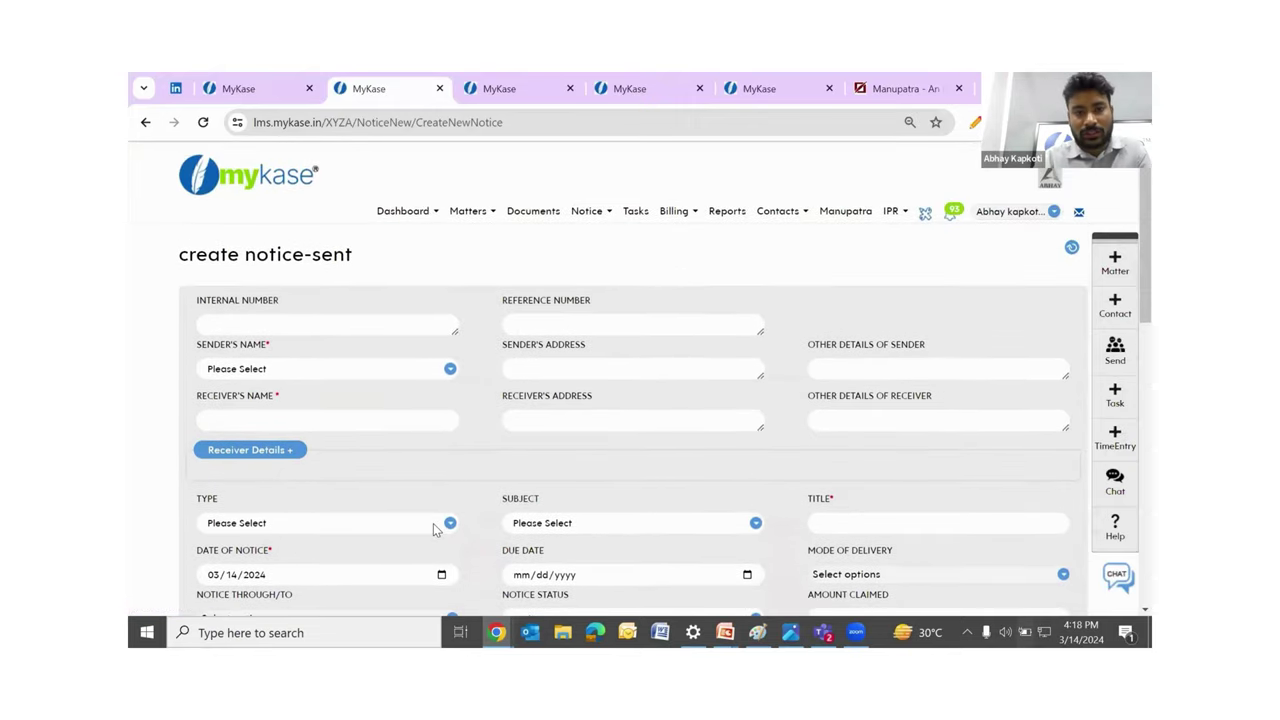
scroll(433, 530, "down", 5)
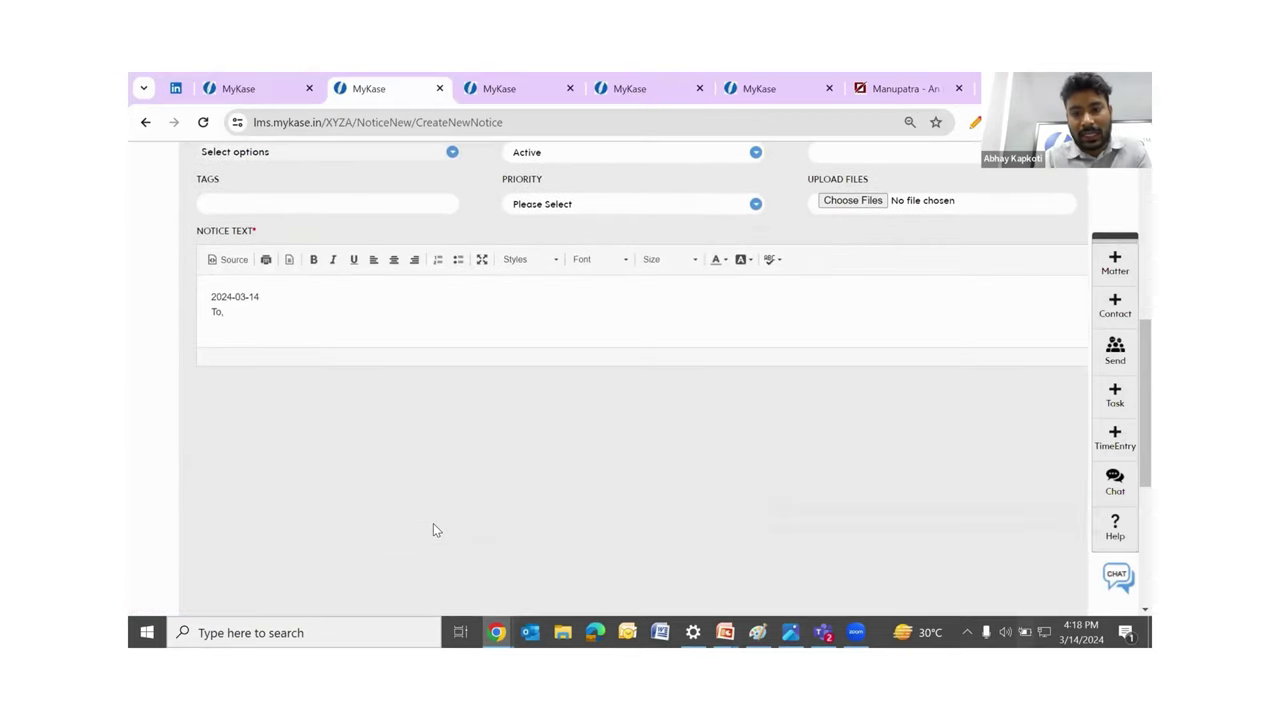
scroll(433, 530, "down", 3)
scroll(433, 530, "up", 6)
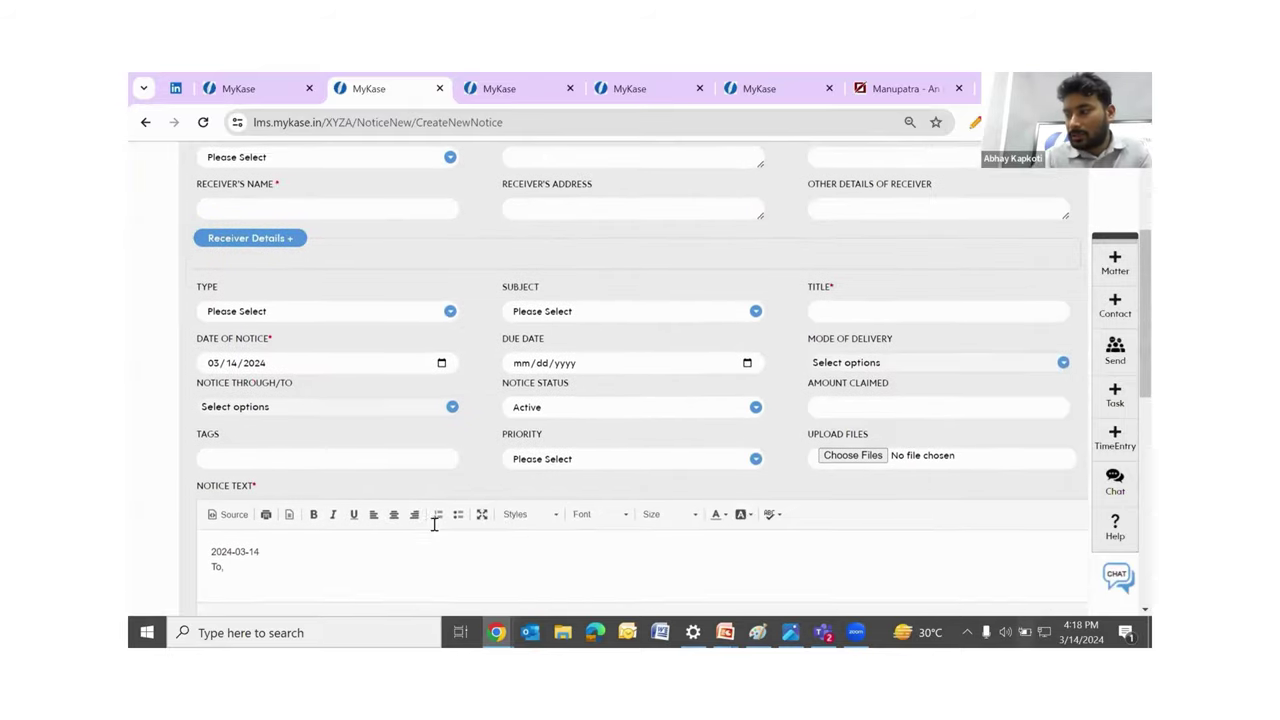
scroll(434, 524, "up", 1)
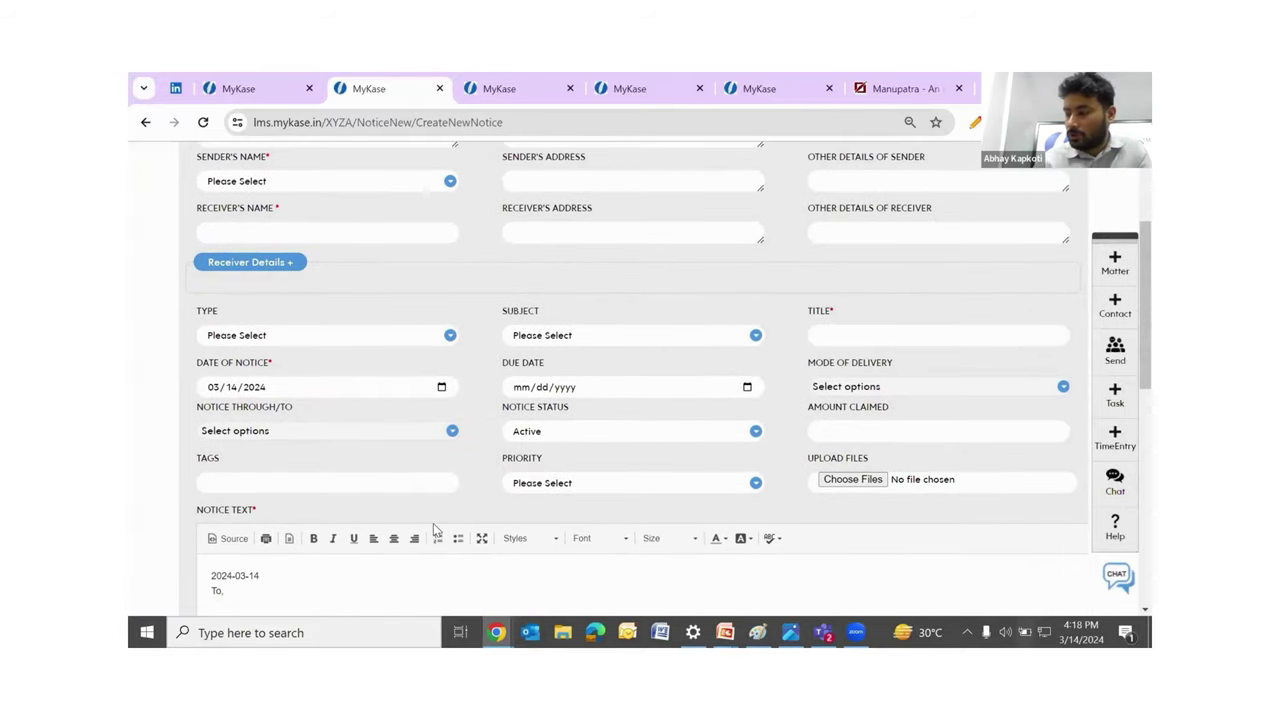
scroll(433, 530, "down", 3)
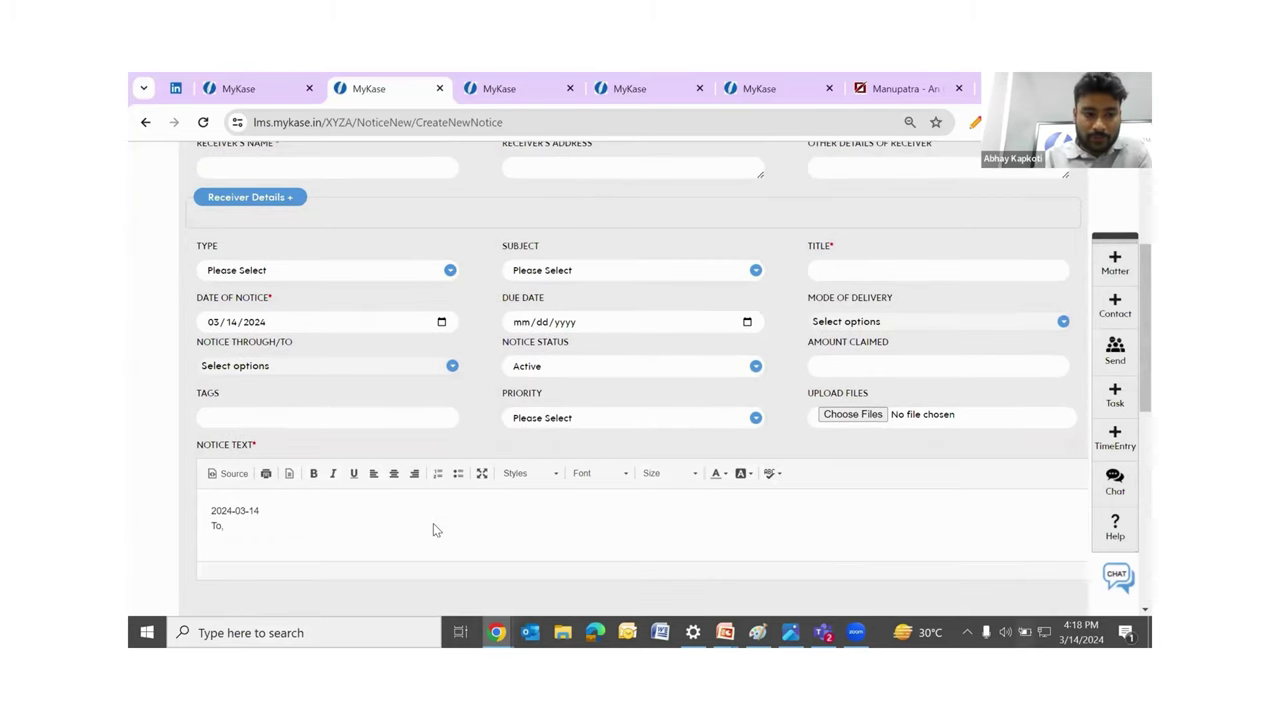
scroll(433, 530, "up", 2)
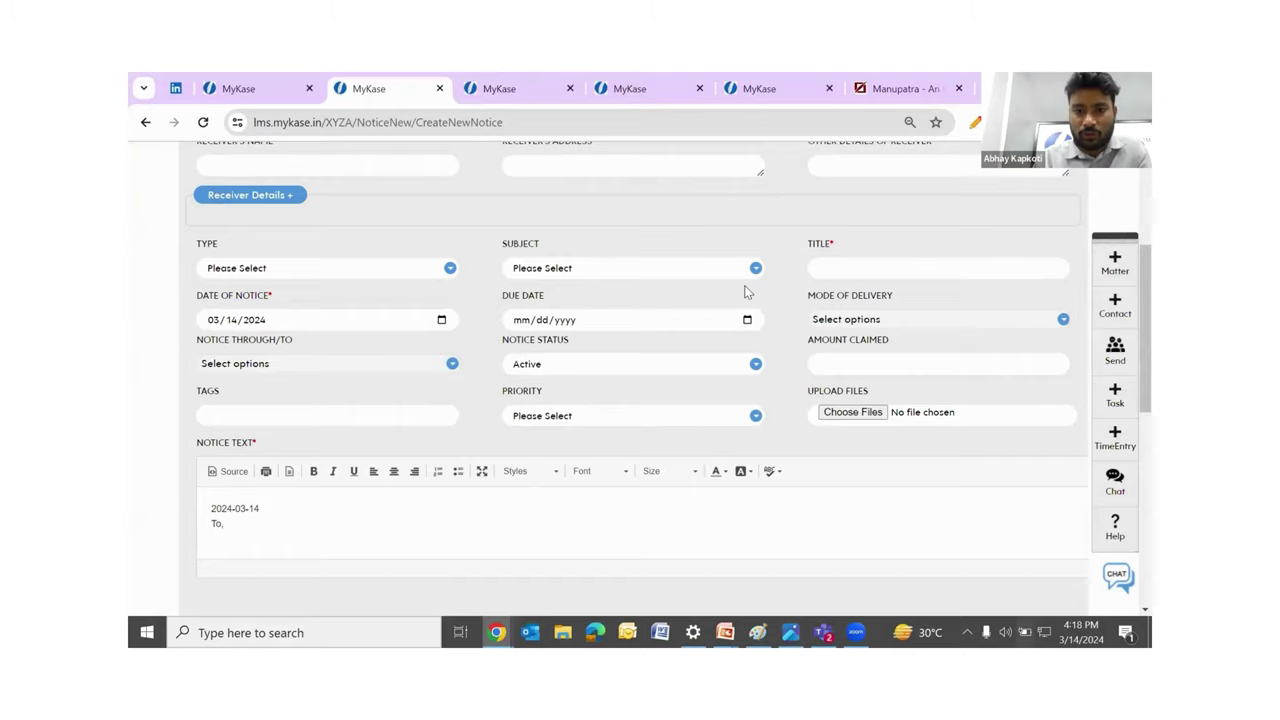
- Start a new custom field of type Text Box in the sent notice form and begin entering the name Payment
scroll(745, 291, "down", 5)
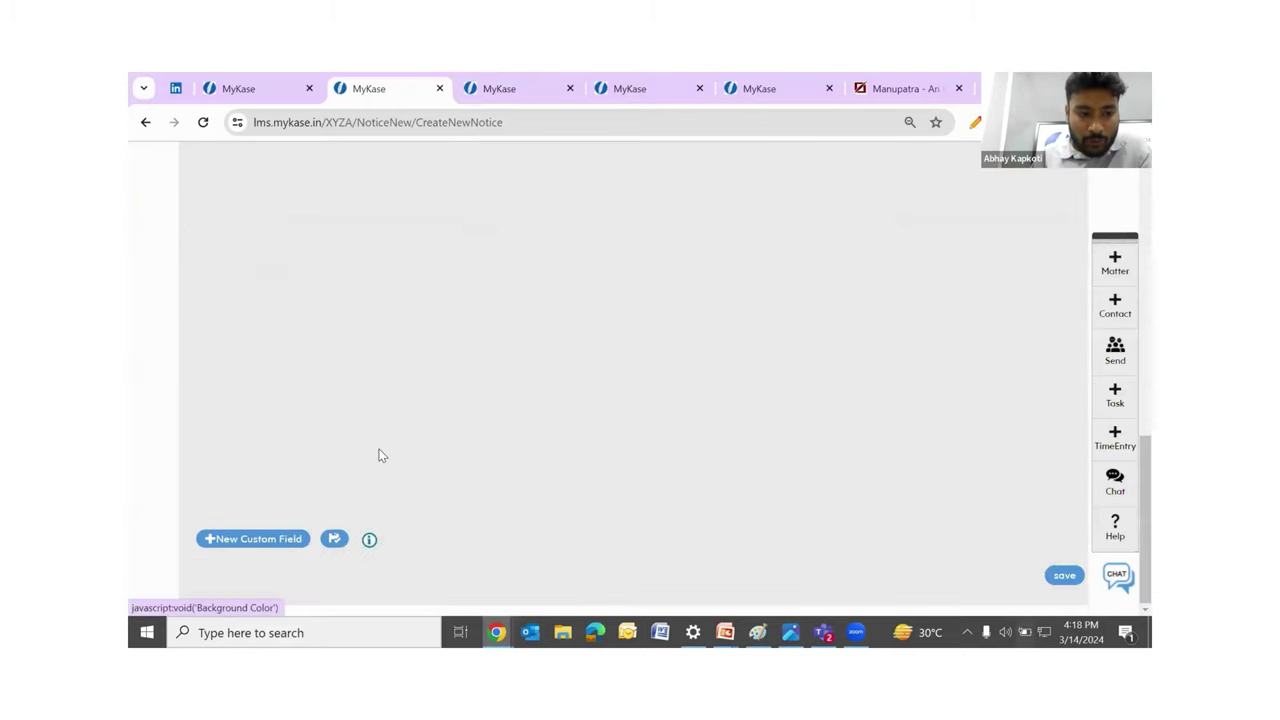
left_click(259, 539)
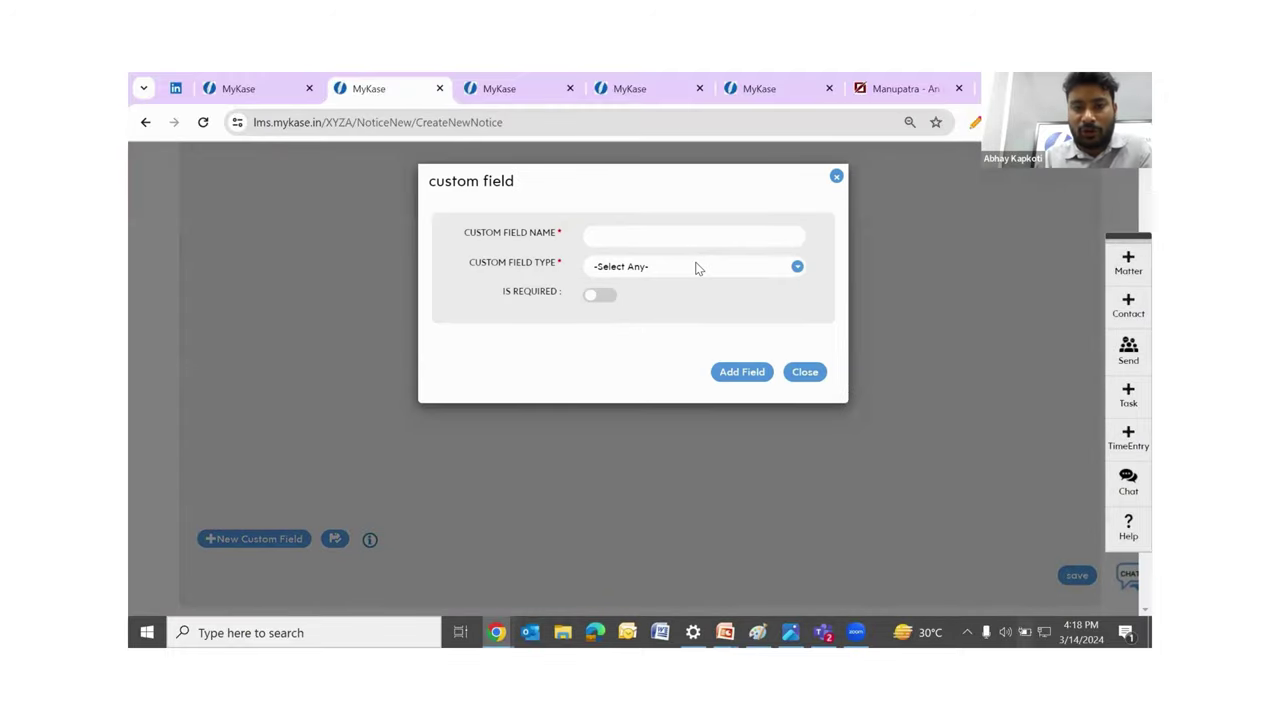
left_click(697, 268)
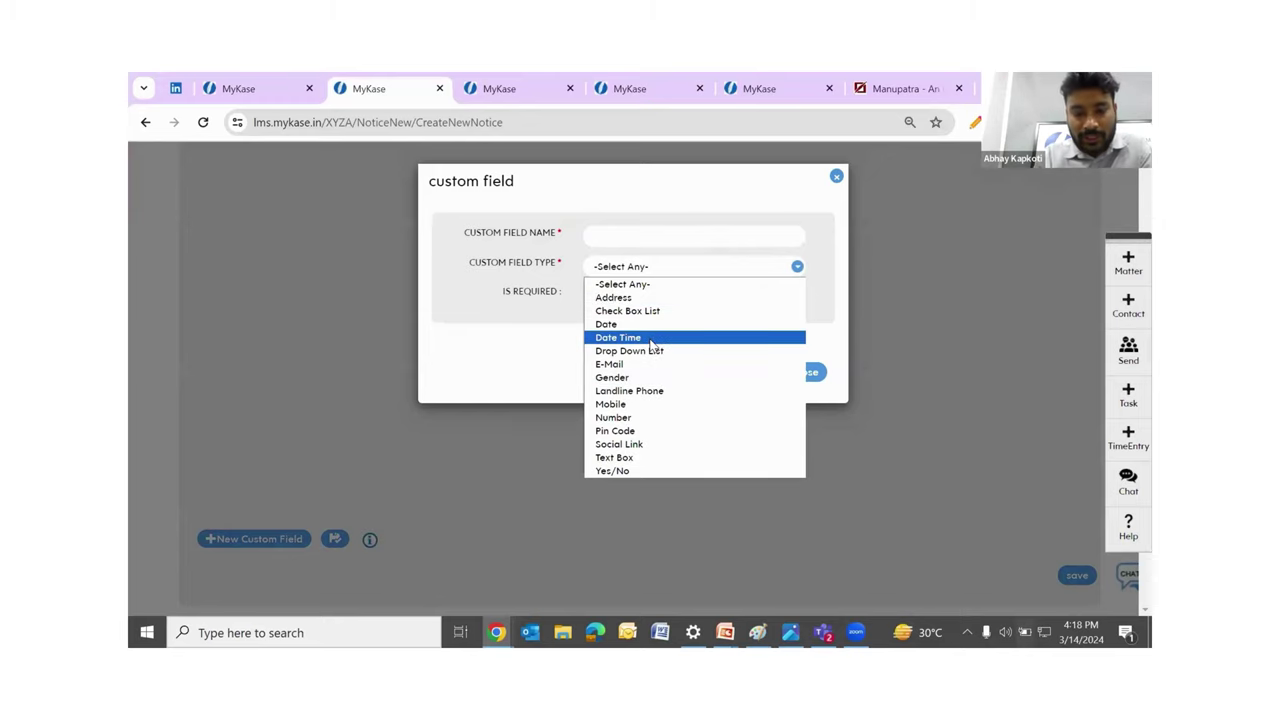
key("t")
key("Return")
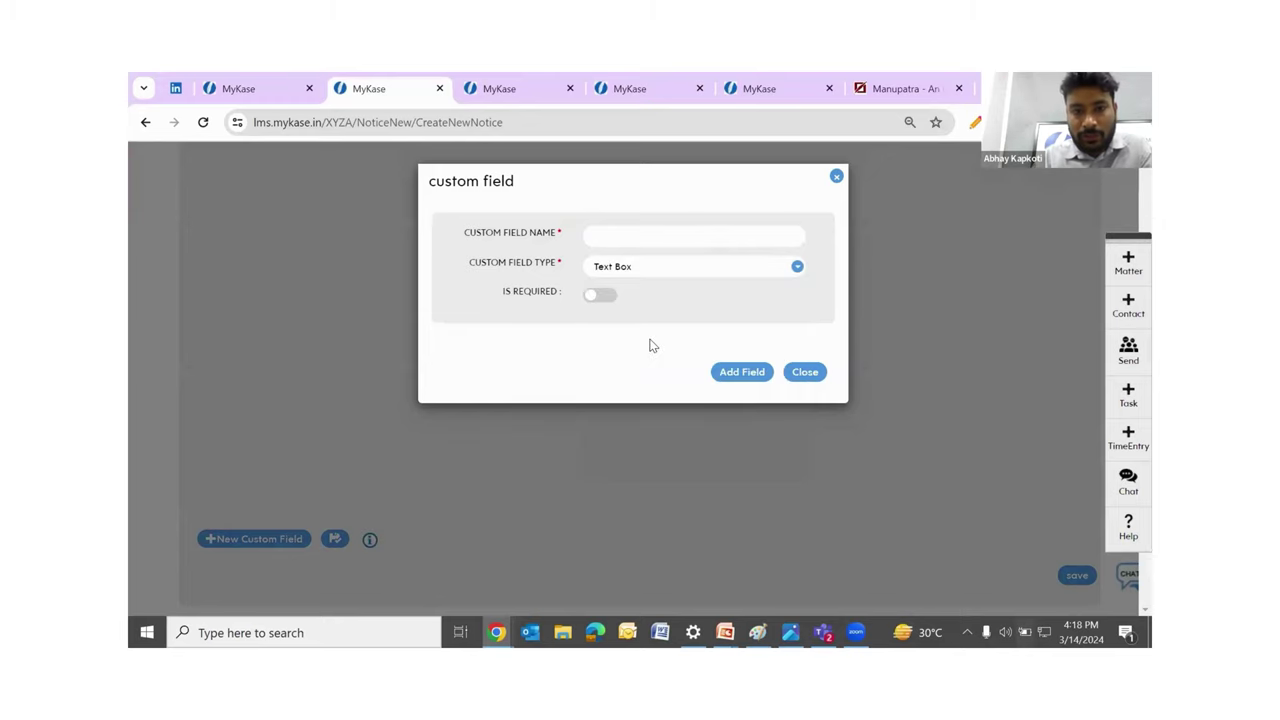
left_click(627, 233)
type("Payment")
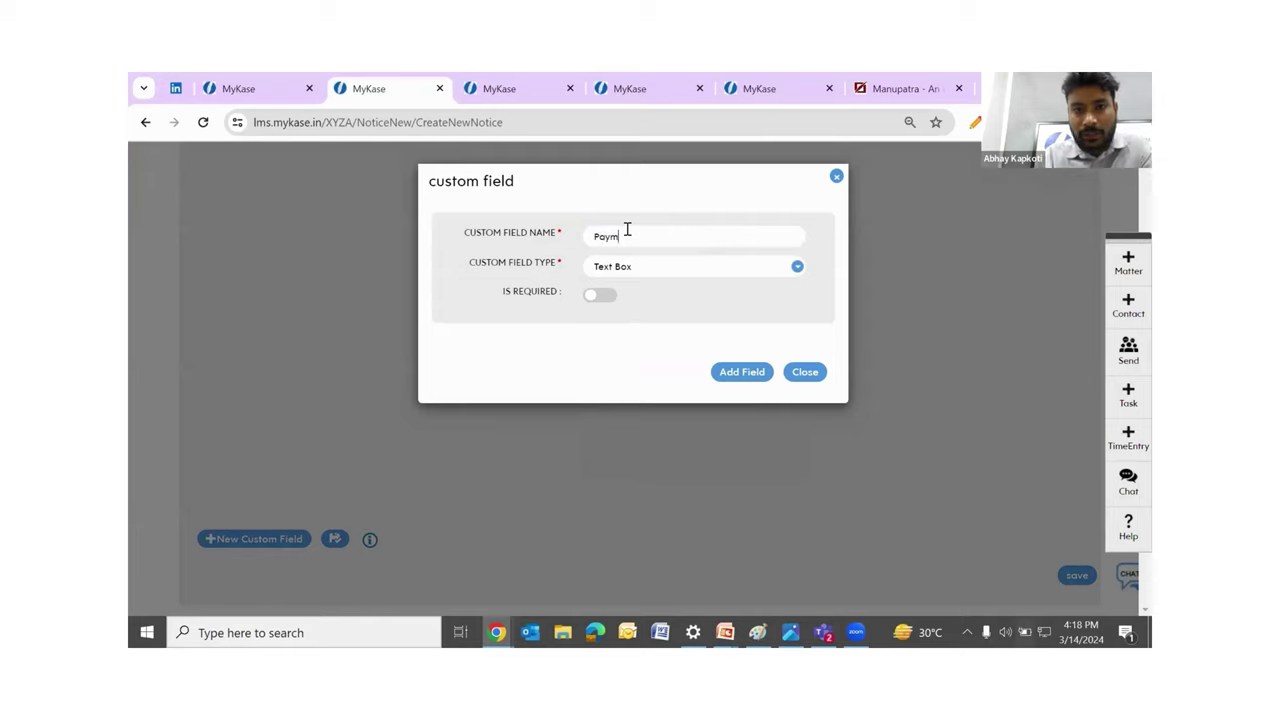
- Clear the custom field's name, look through the available field types and close the dialog without adding the field
key("BackSpace")
key("BackSpace")
key("BackSpace")
key("BackSpace")
key("BackSpace")
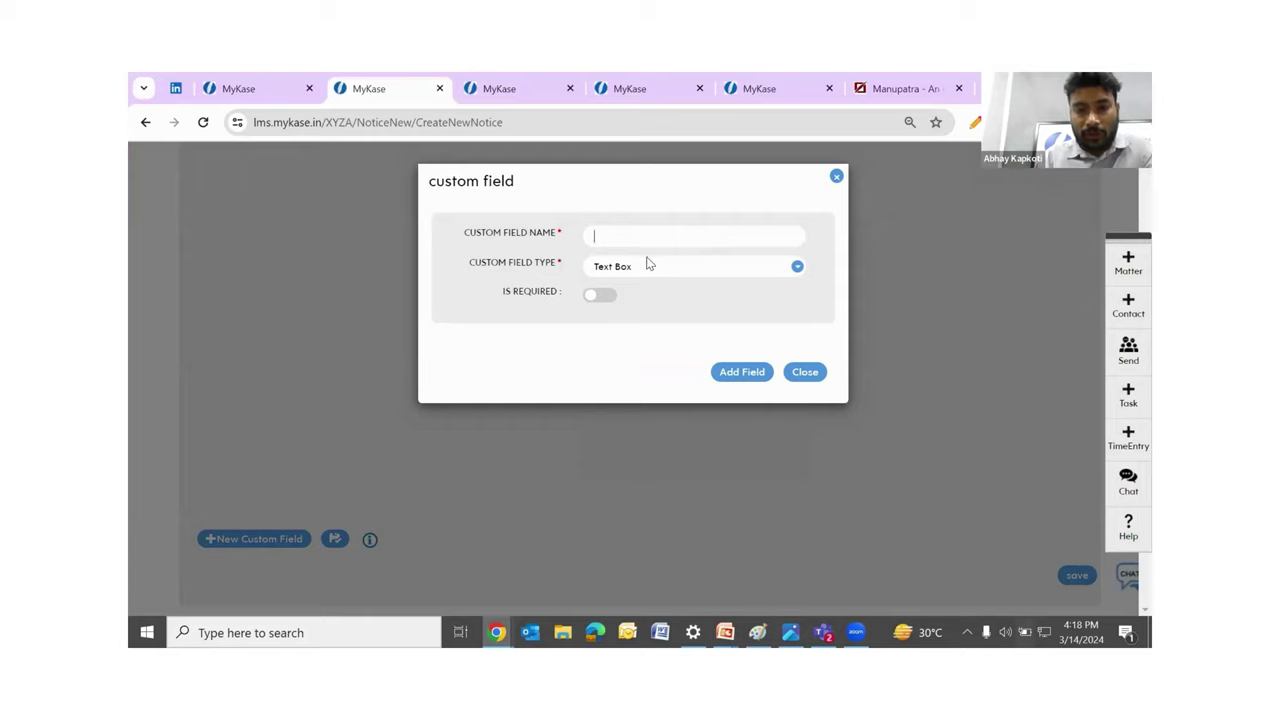
left_click(645, 266)
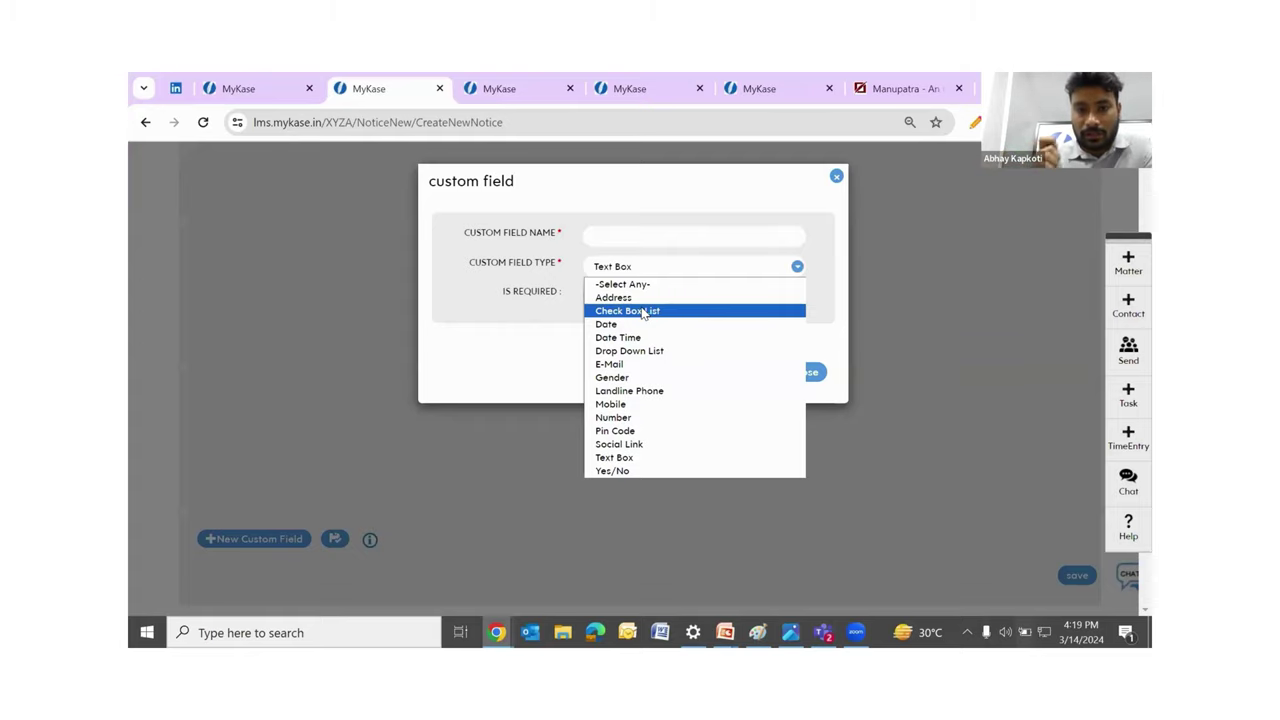
left_click(557, 317)
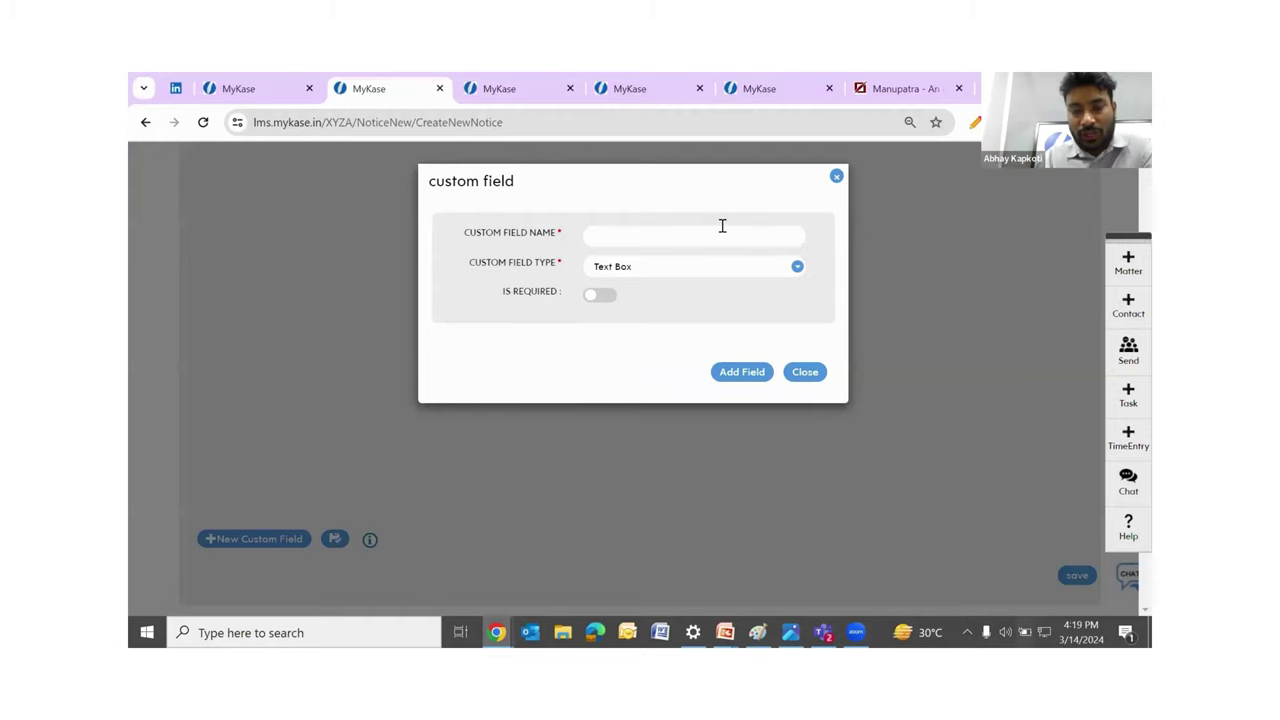
left_click(834, 179)
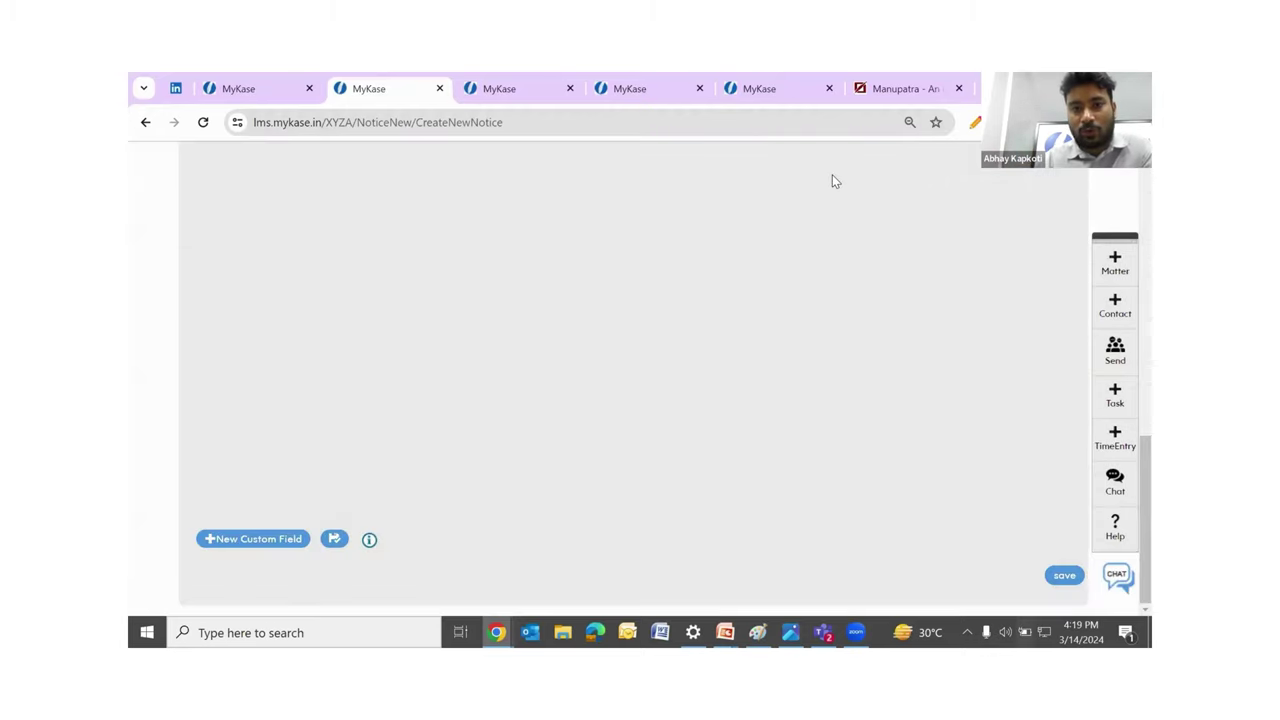
- Look back over the sent notice form up to its heading and switch to the open received notice page
scroll(832, 175, "up", 5)
scroll(833, 175, "up", 1)
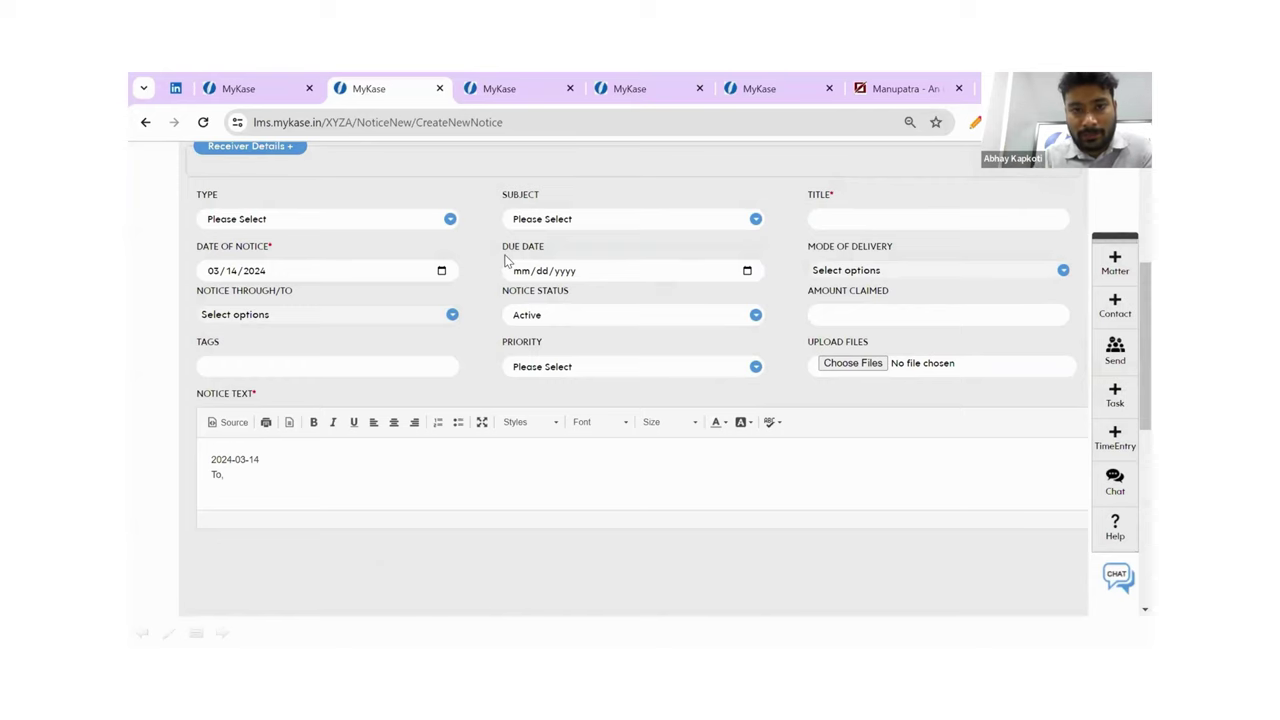
scroll(506, 260, "up", 3)
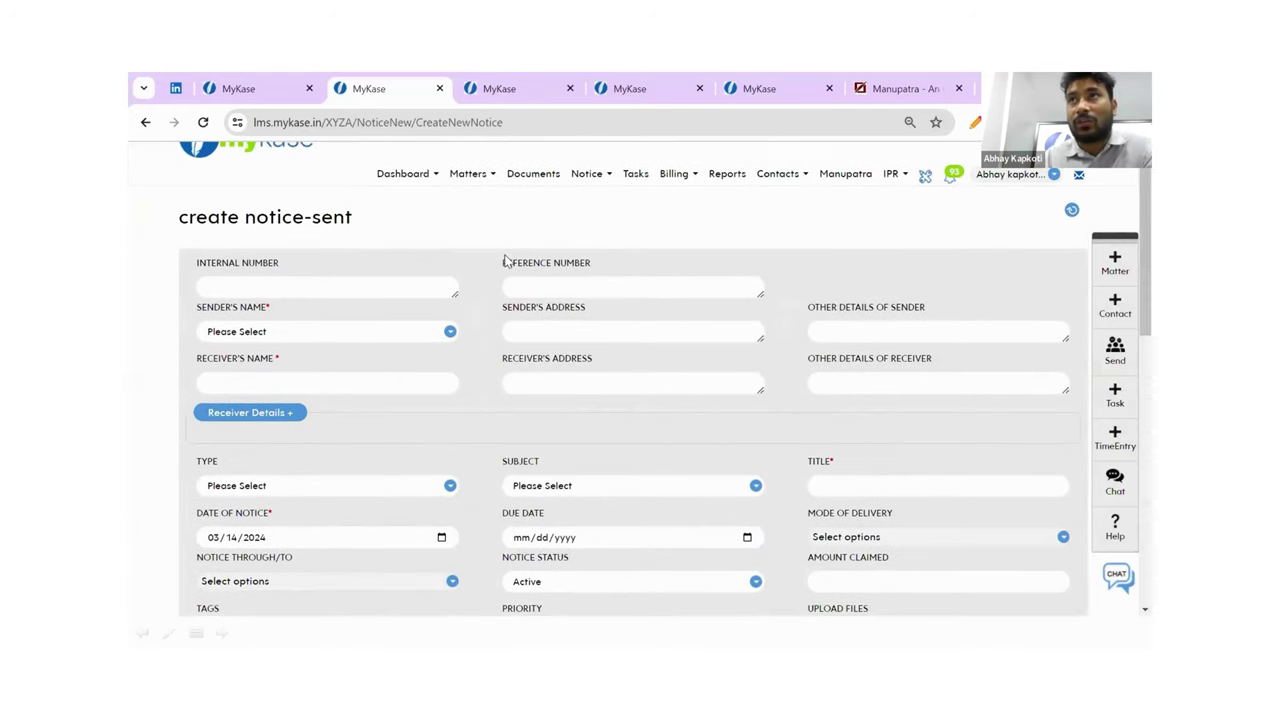
mouse_move(499, 93)
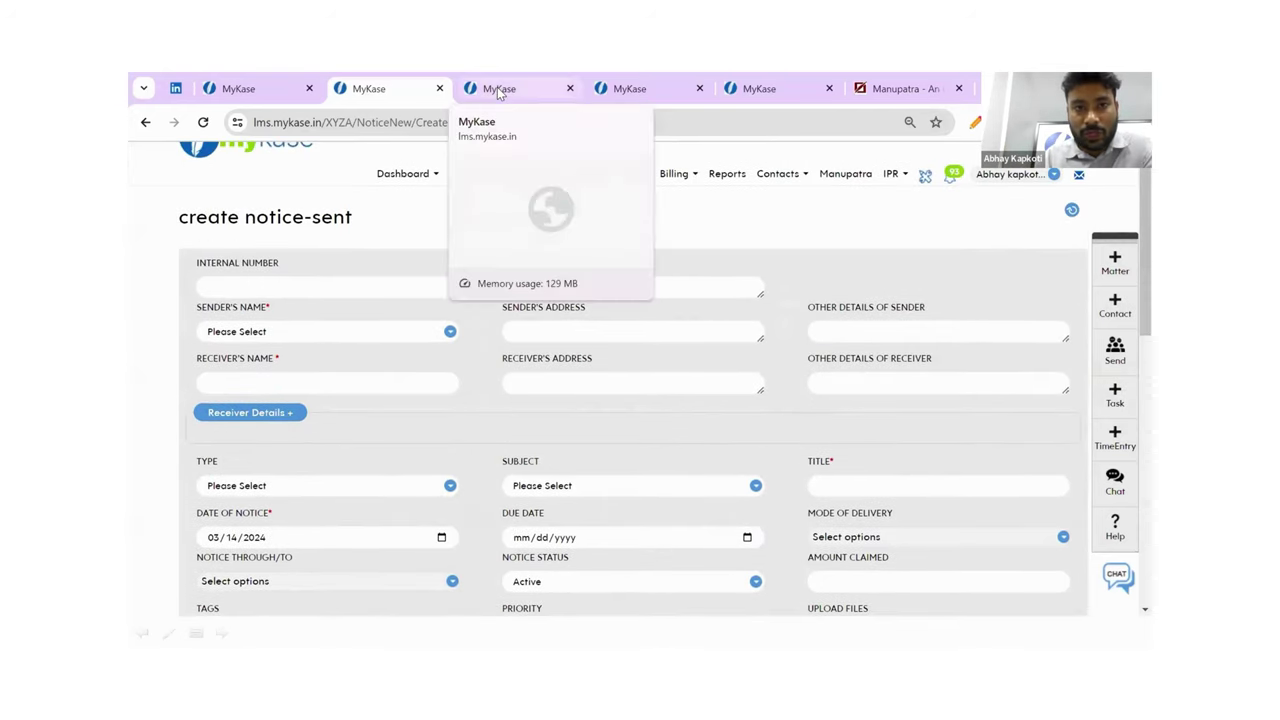
left_click(499, 90)
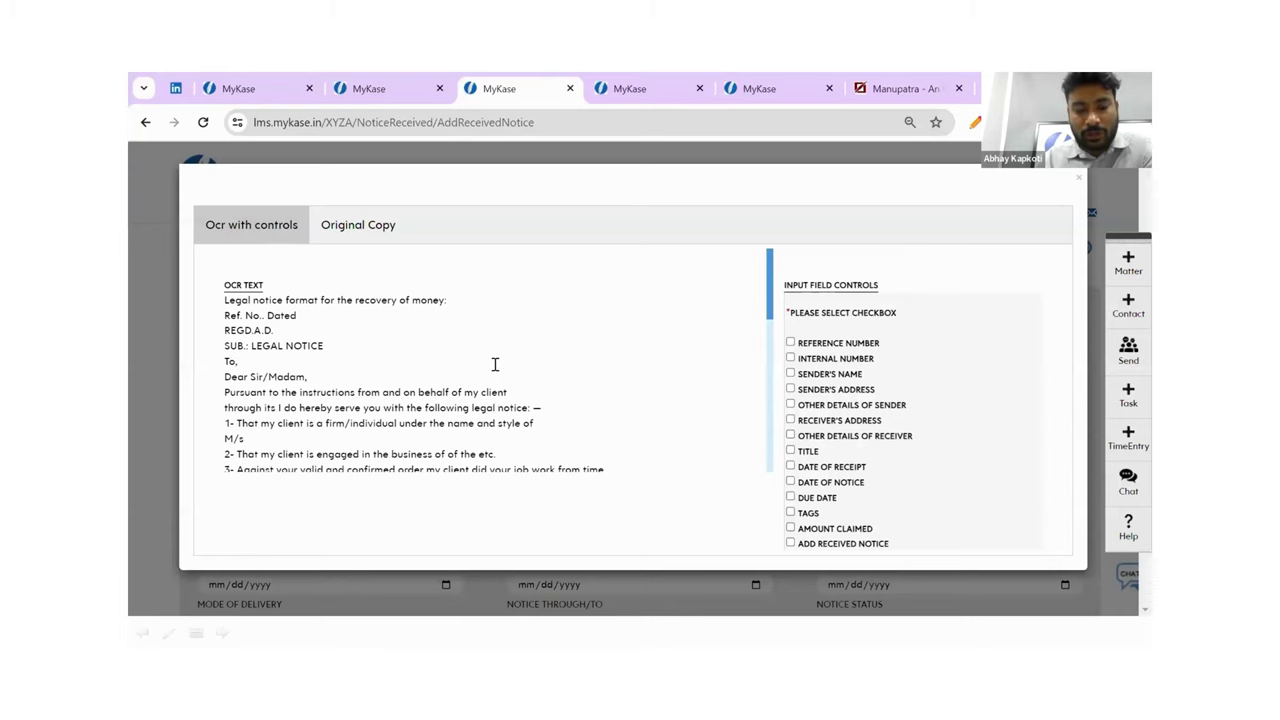
- Fill the received notice text with the OCR passage from "Pursuant to the instructions" through "future course of action."
scroll(494, 364, "down", 1)
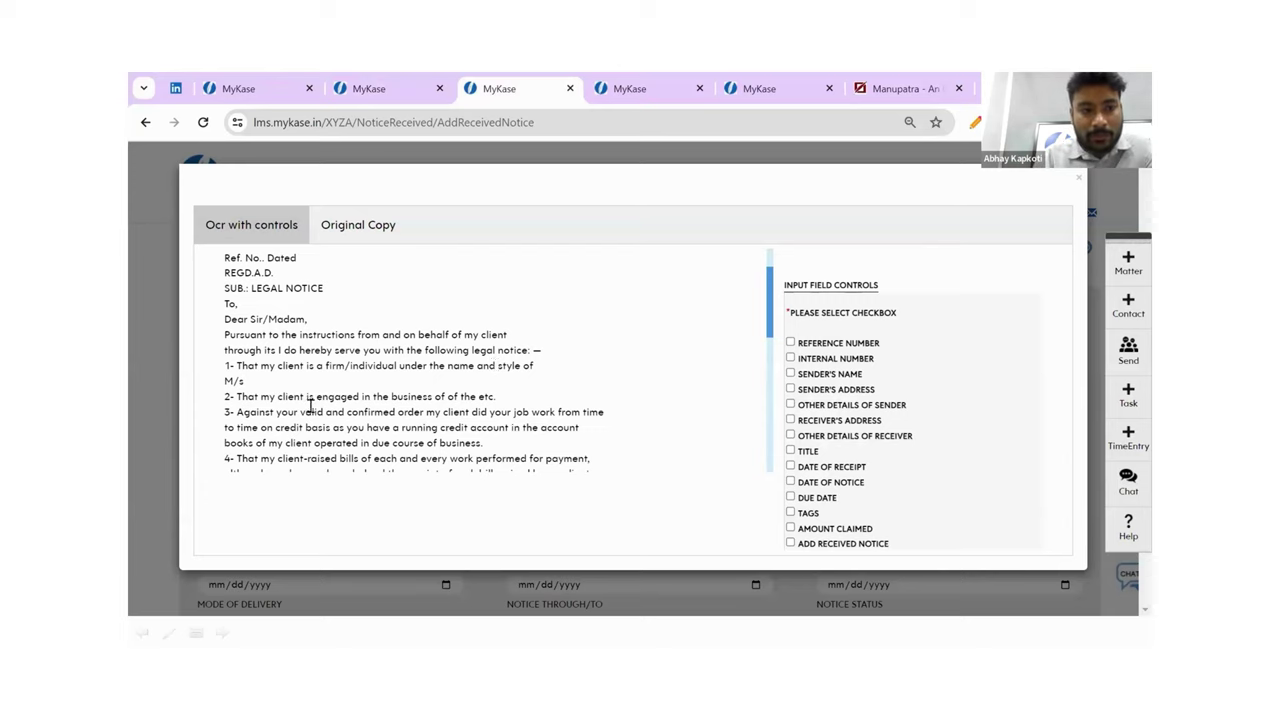
scroll(310, 405, "down", 1)
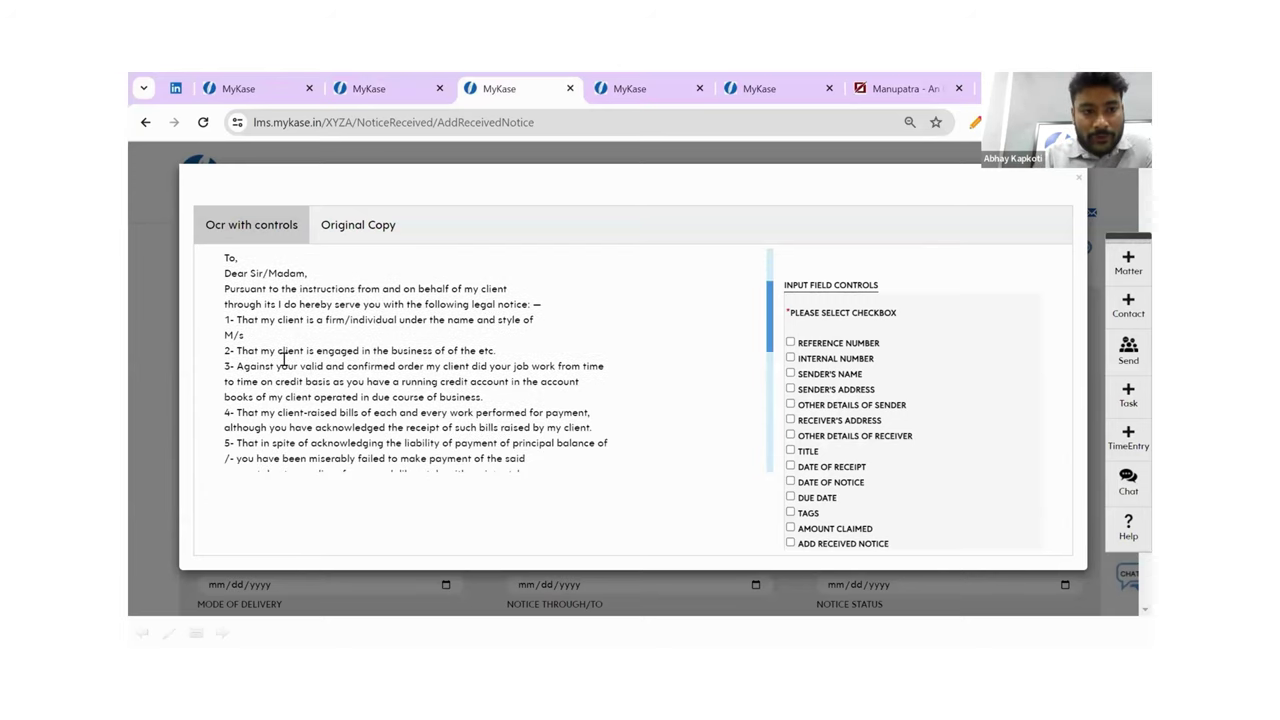
double_click(241, 289)
scroll(448, 457, "down", 7)
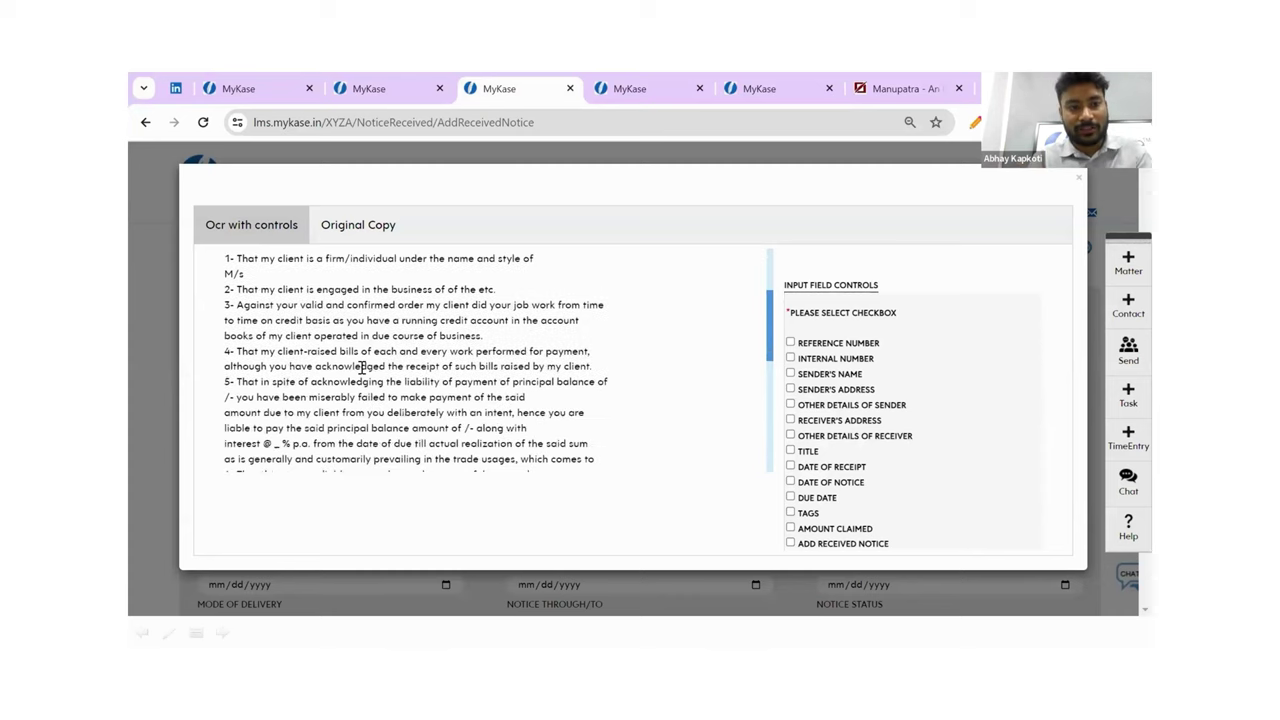
scroll(448, 457, "down", 3)
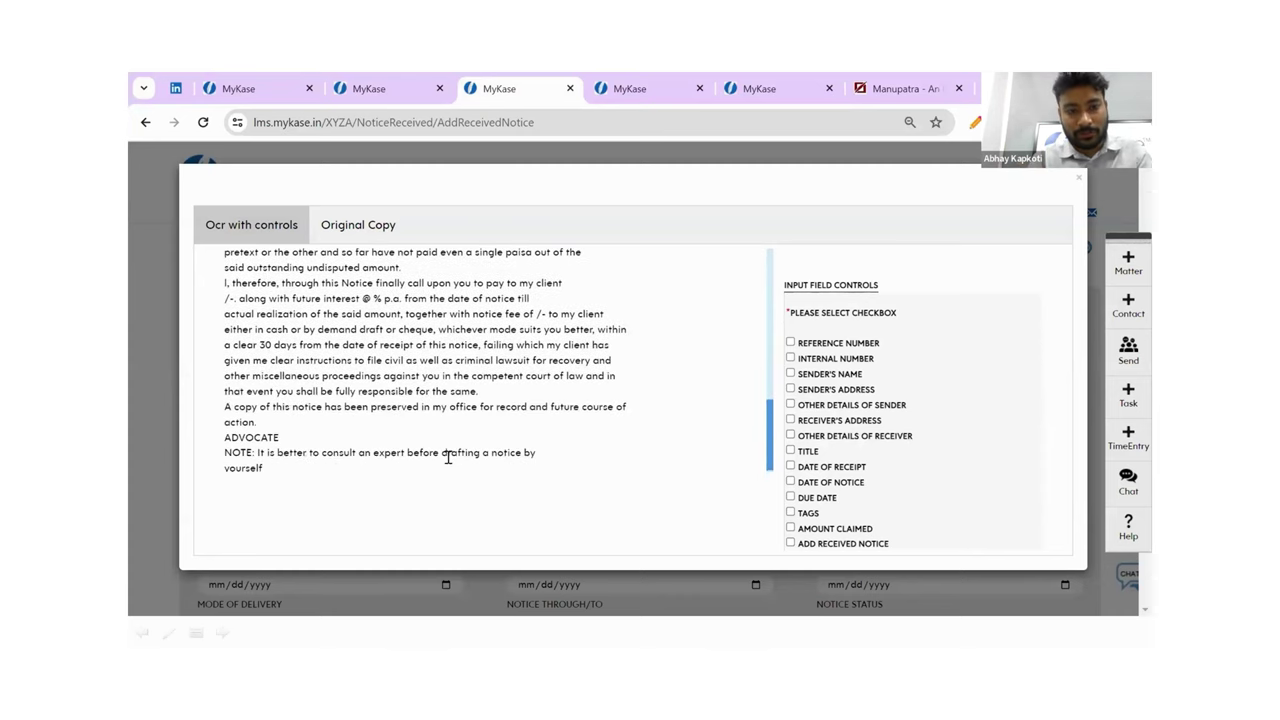
left_click(330, 423, "shift")
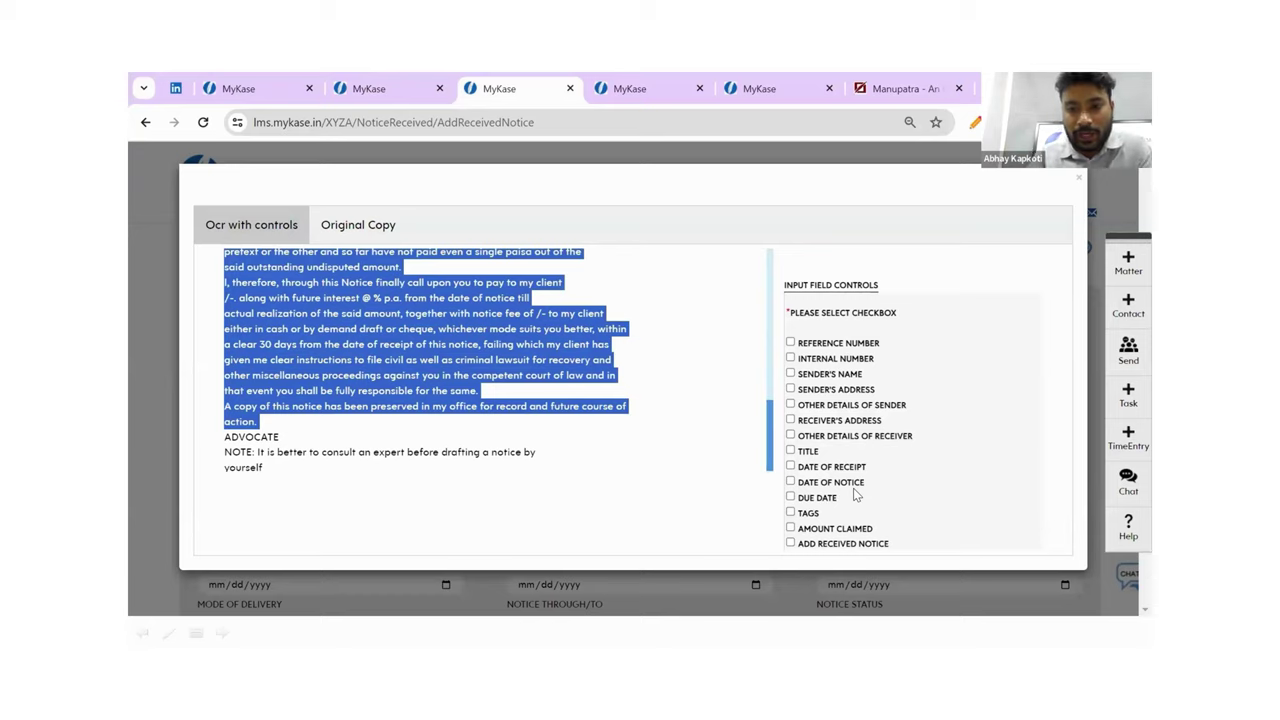
left_click(790, 543)
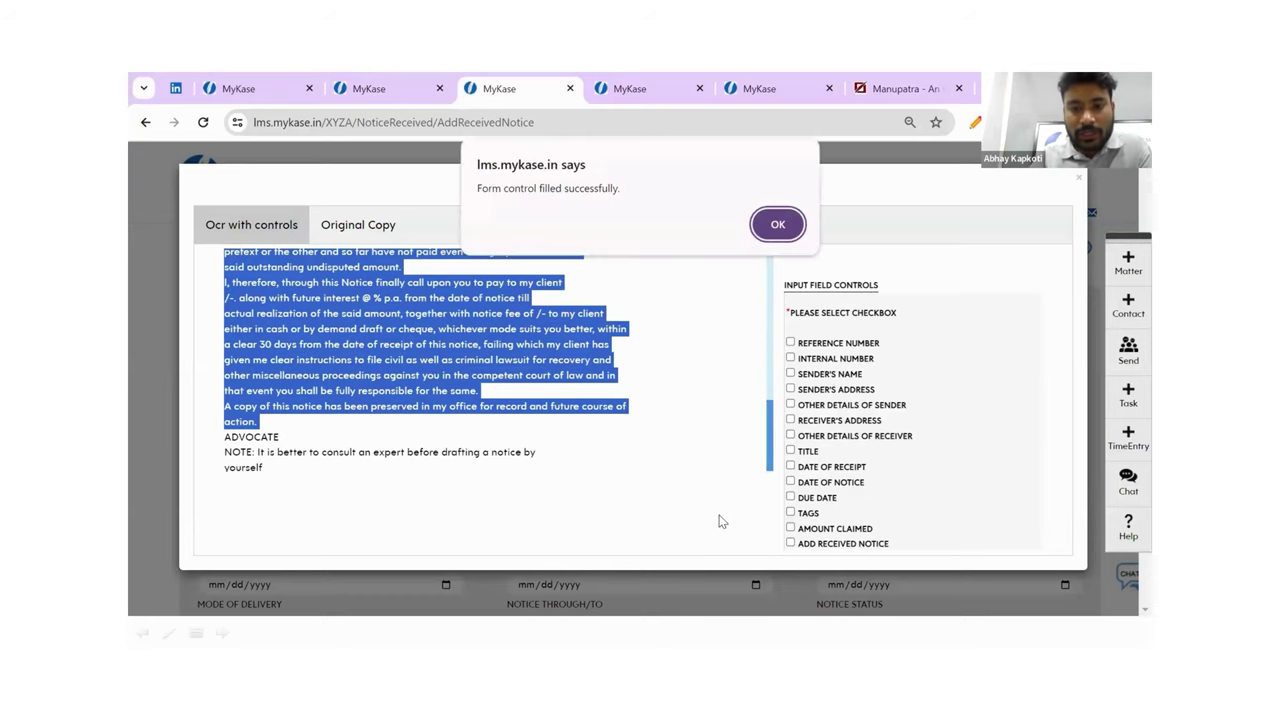
left_click(778, 225)
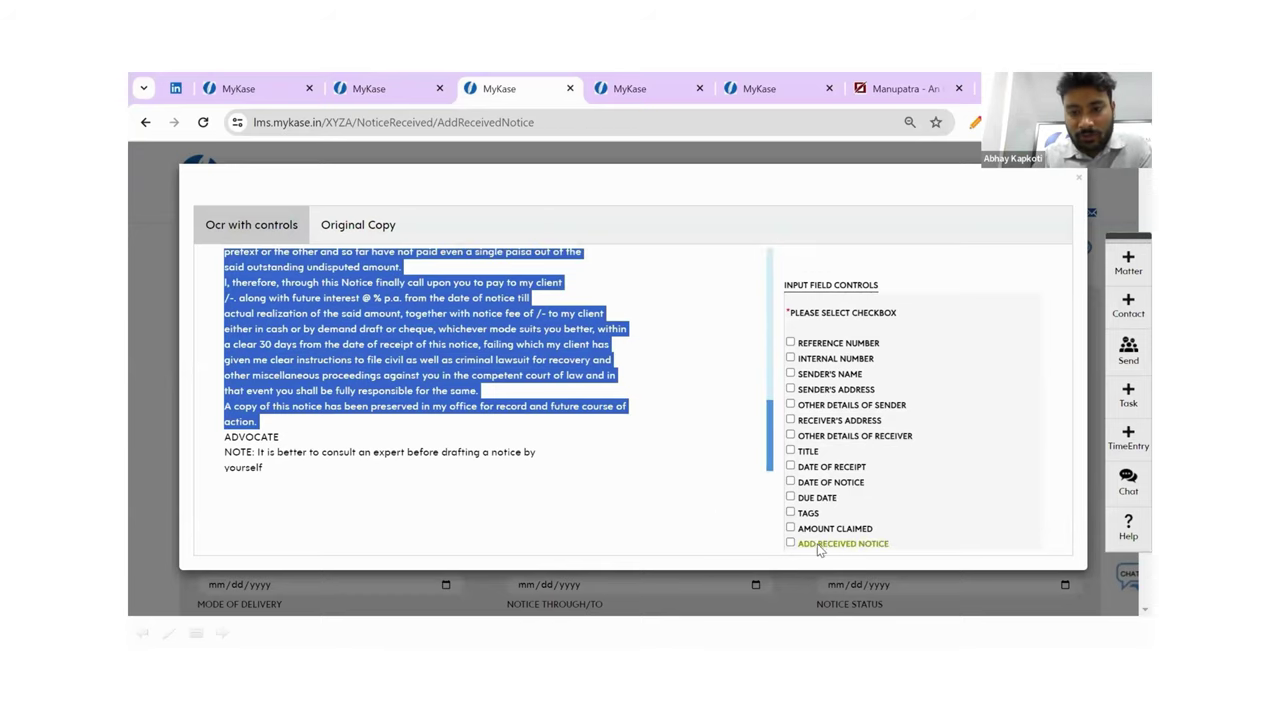
- Fill the sender's name with the word "Legal" from the first line of the OCR text
scroll(643, 461, "up", 3)
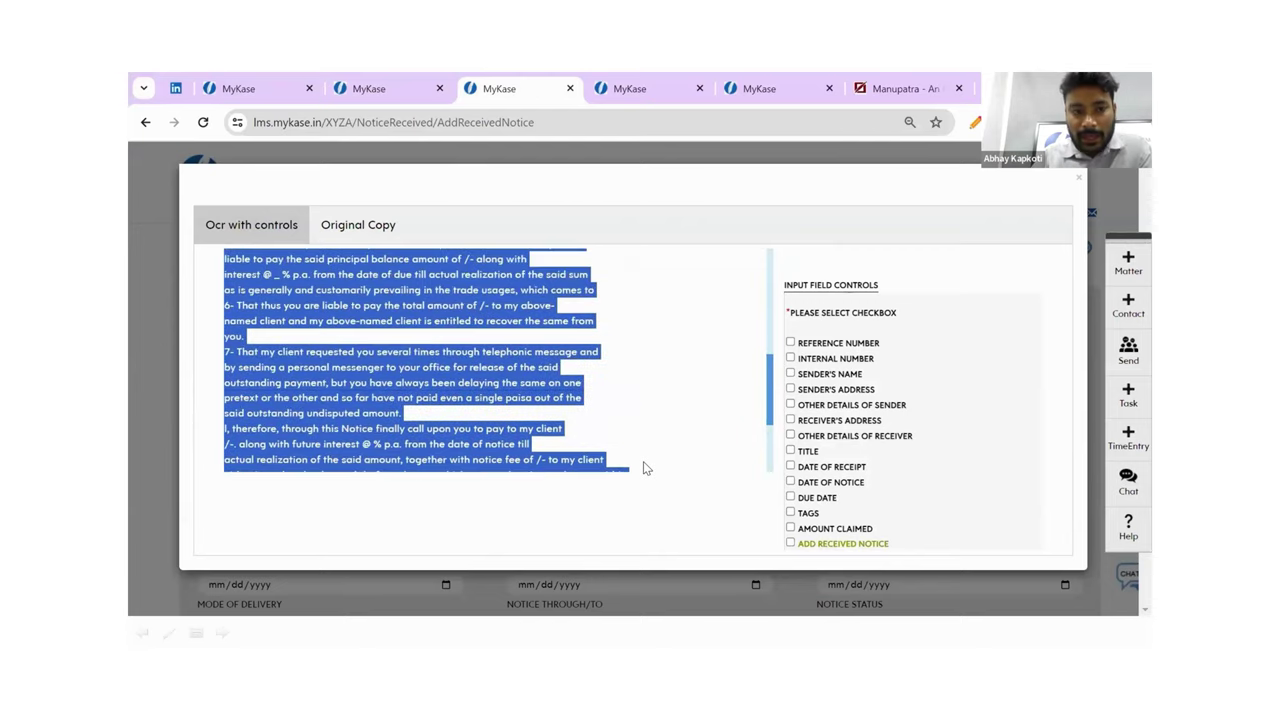
scroll(643, 461, "up", 10)
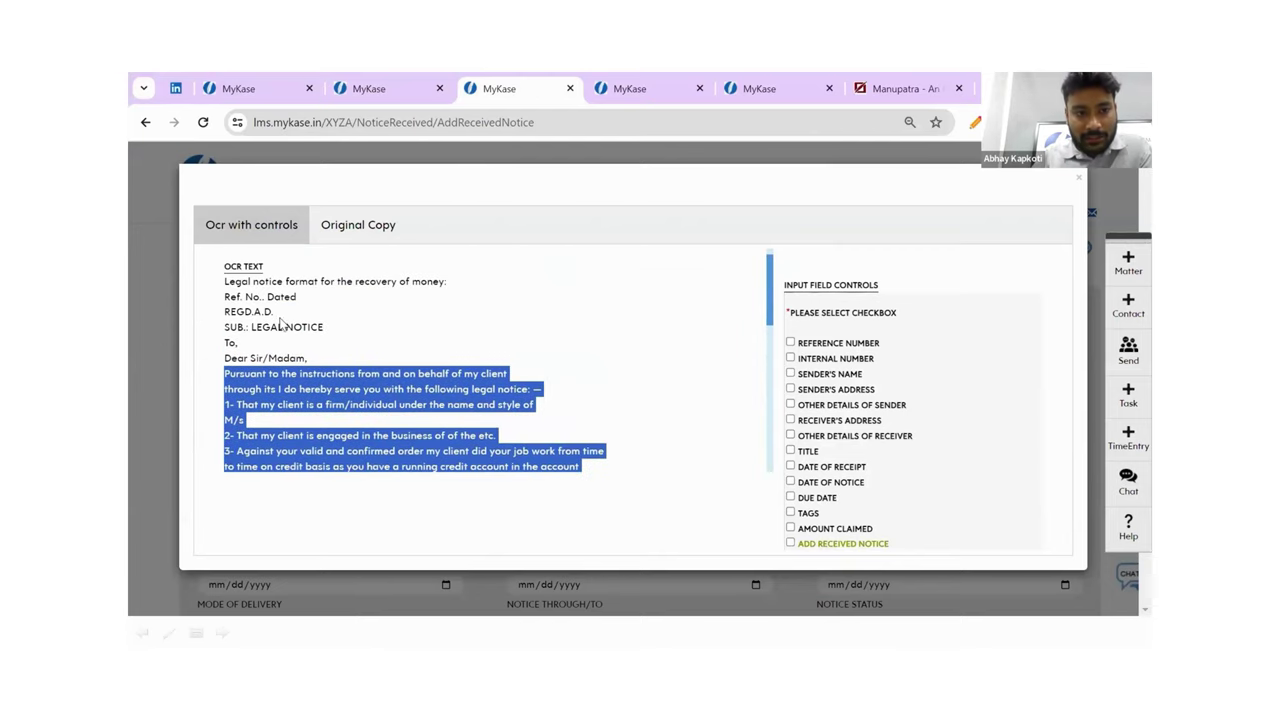
triple_click(270, 322)
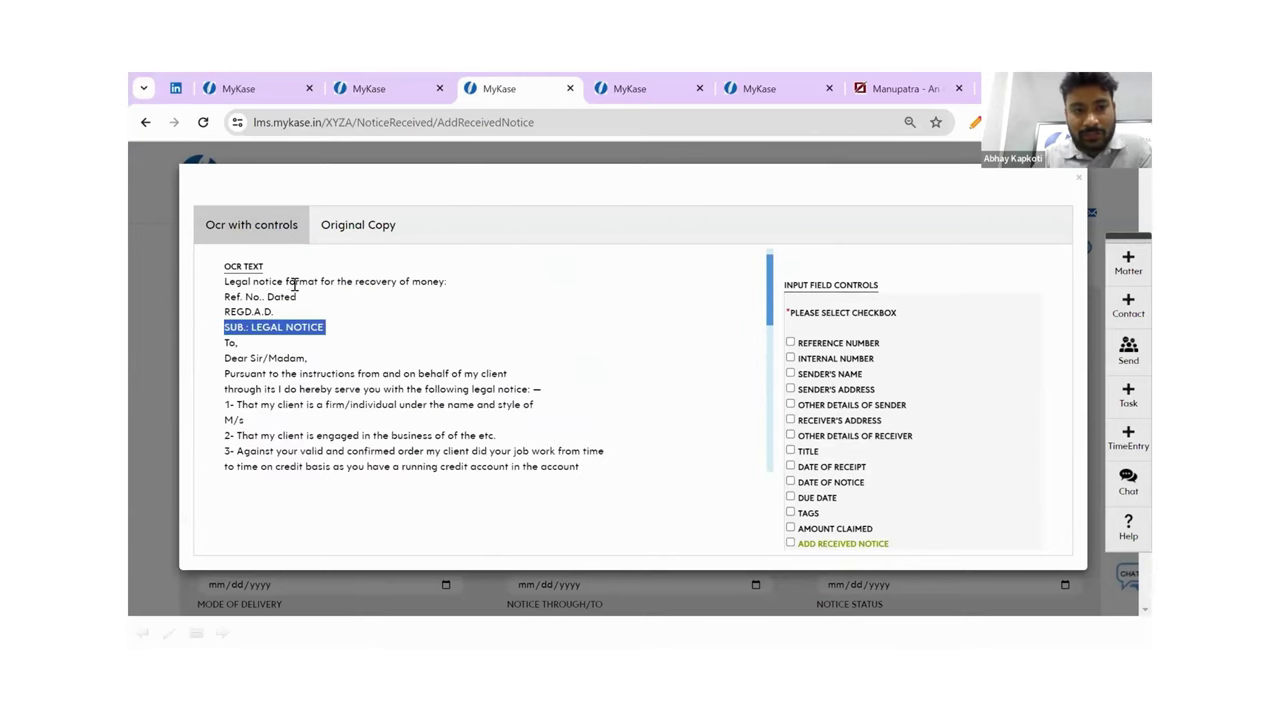
left_click(246, 293)
left_click_drag(225, 281, 250, 283)
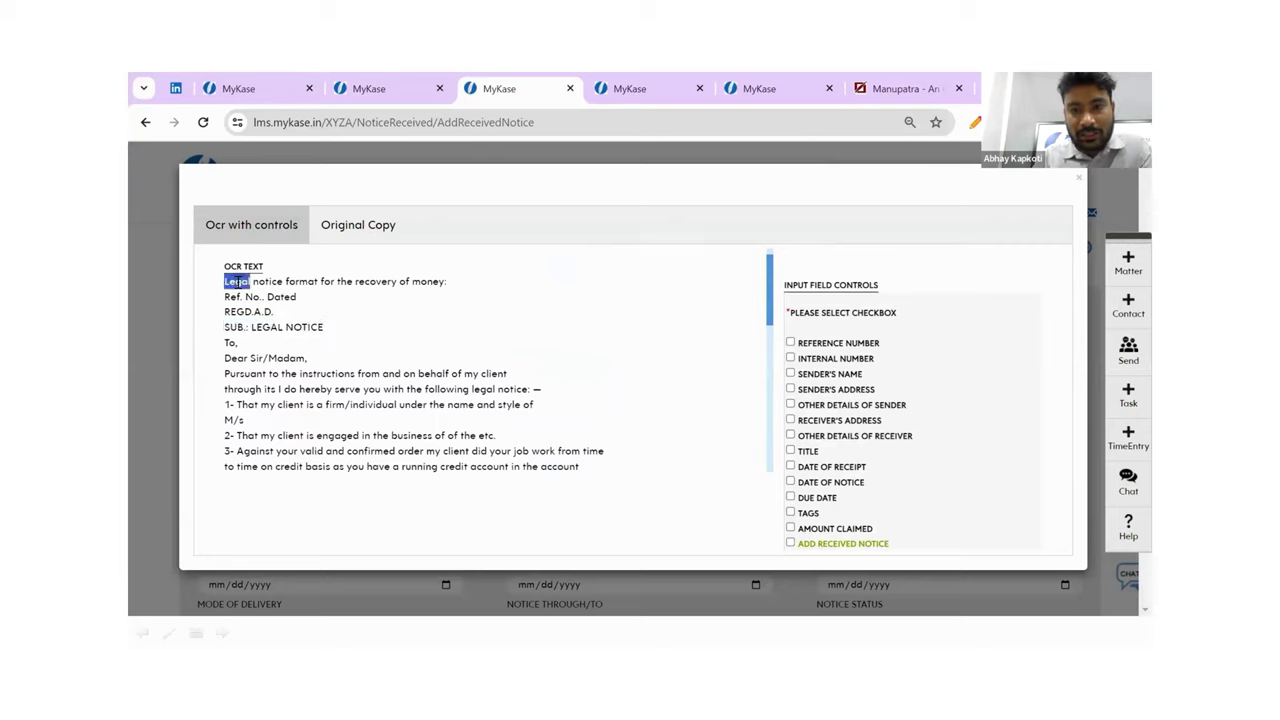
left_click(790, 375)
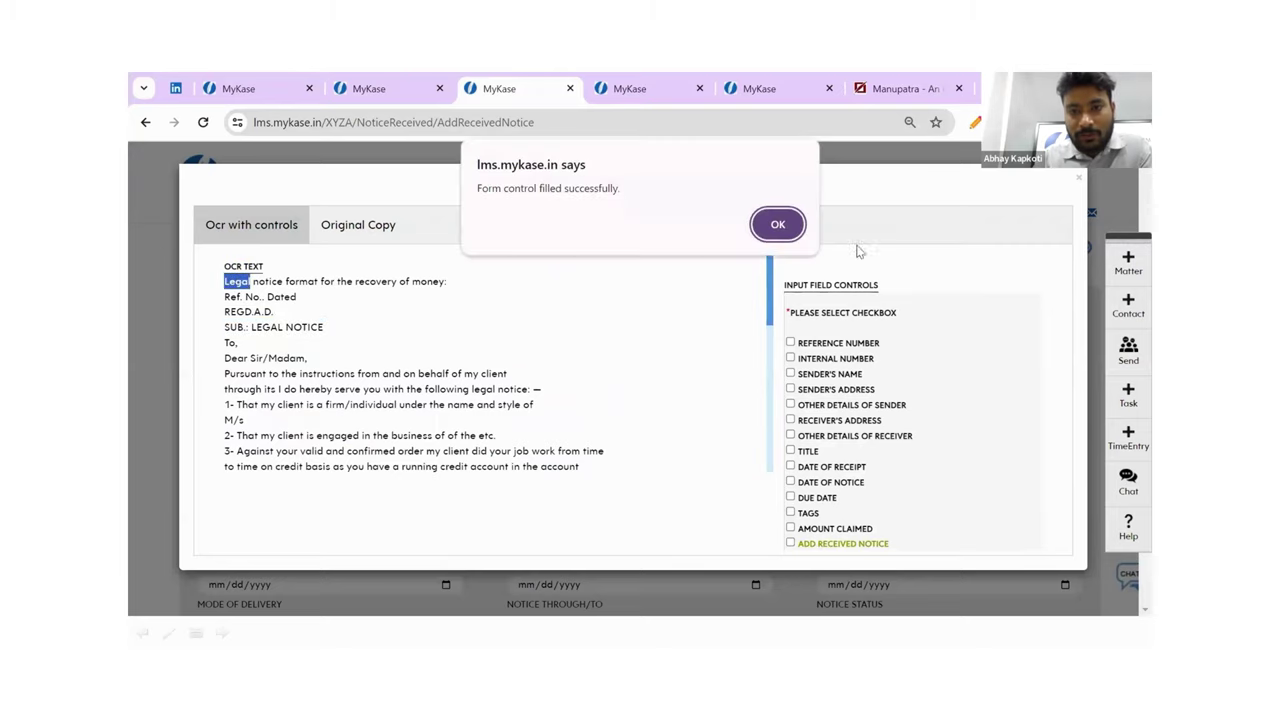
left_click(777, 224)
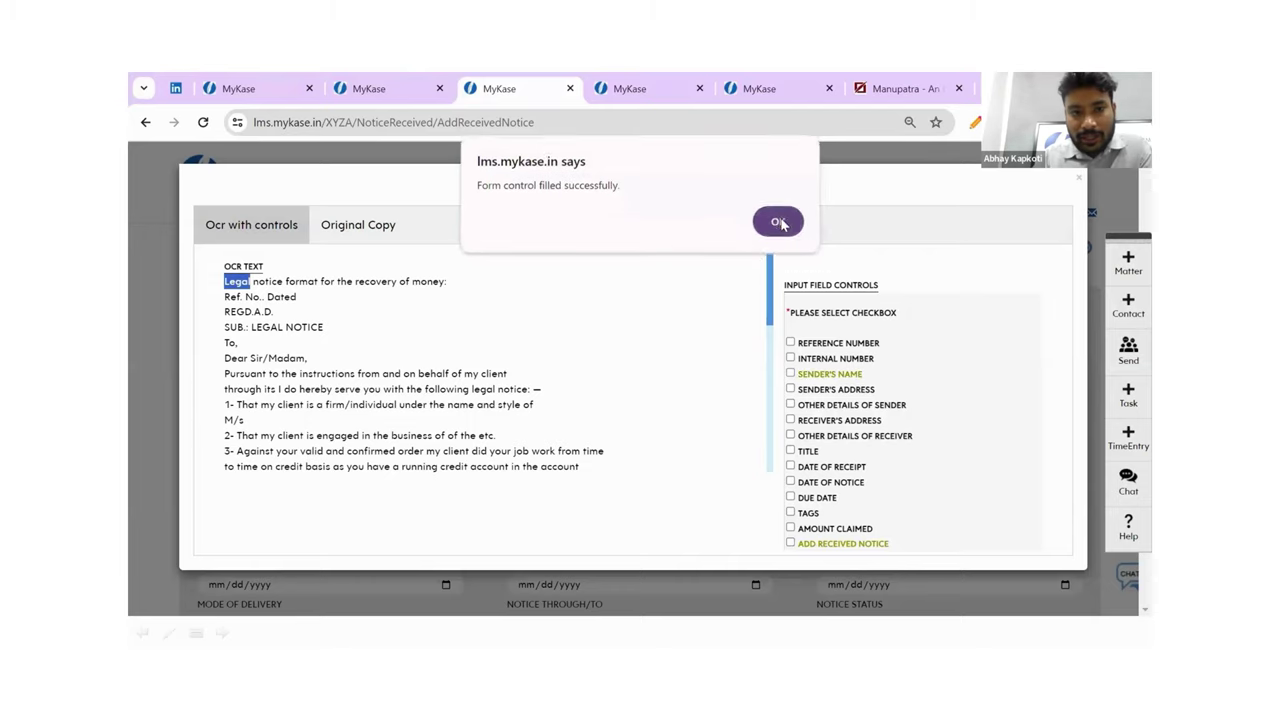
- Fill the sender's address with "LEGAL NOTICE" from the subject line of the OCR text
double_click(264, 328)
left_click(327, 333, "shift")
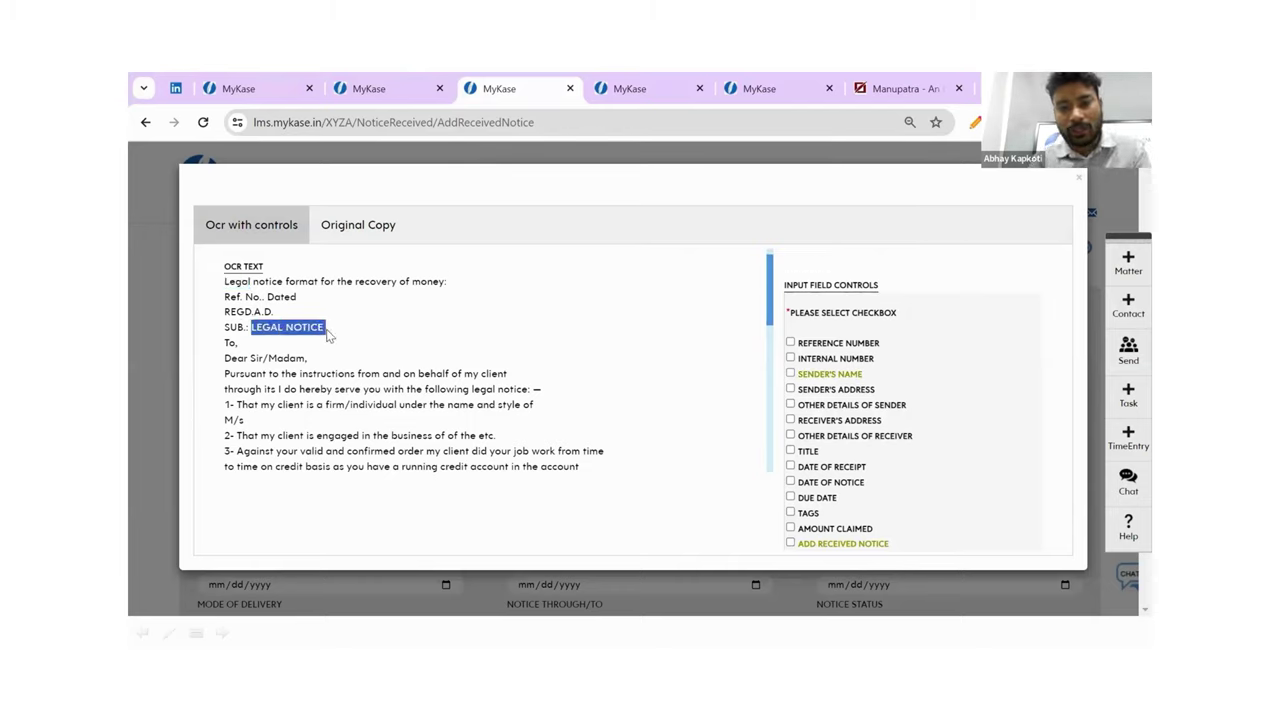
left_click(791, 390)
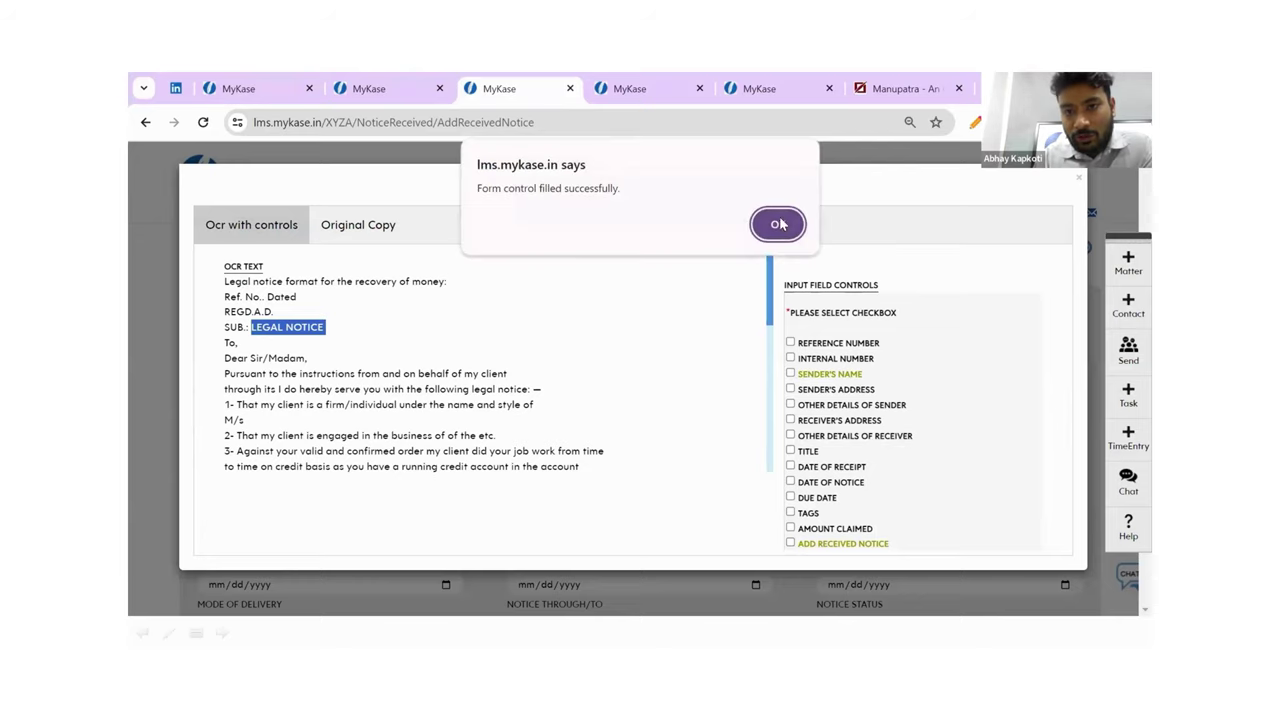
left_click(778, 224)
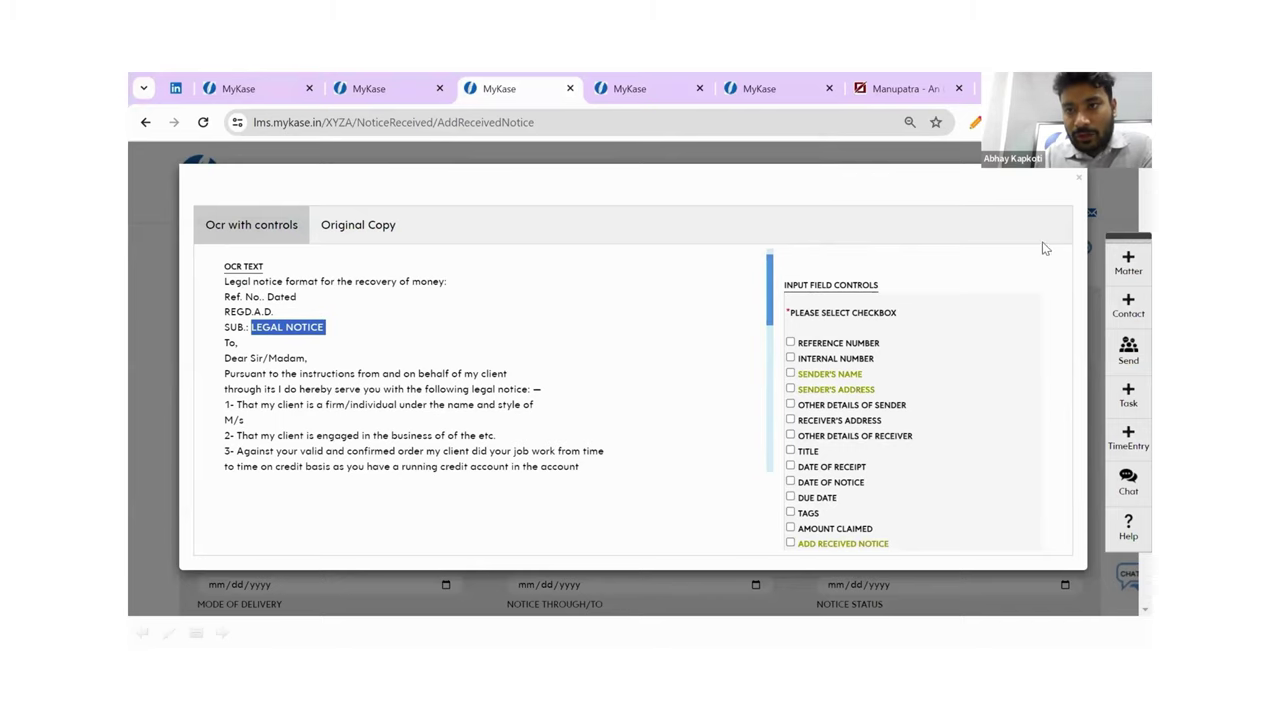
- Close the OCR window and review the notice text transferred into the received notice form
left_click(1079, 181)
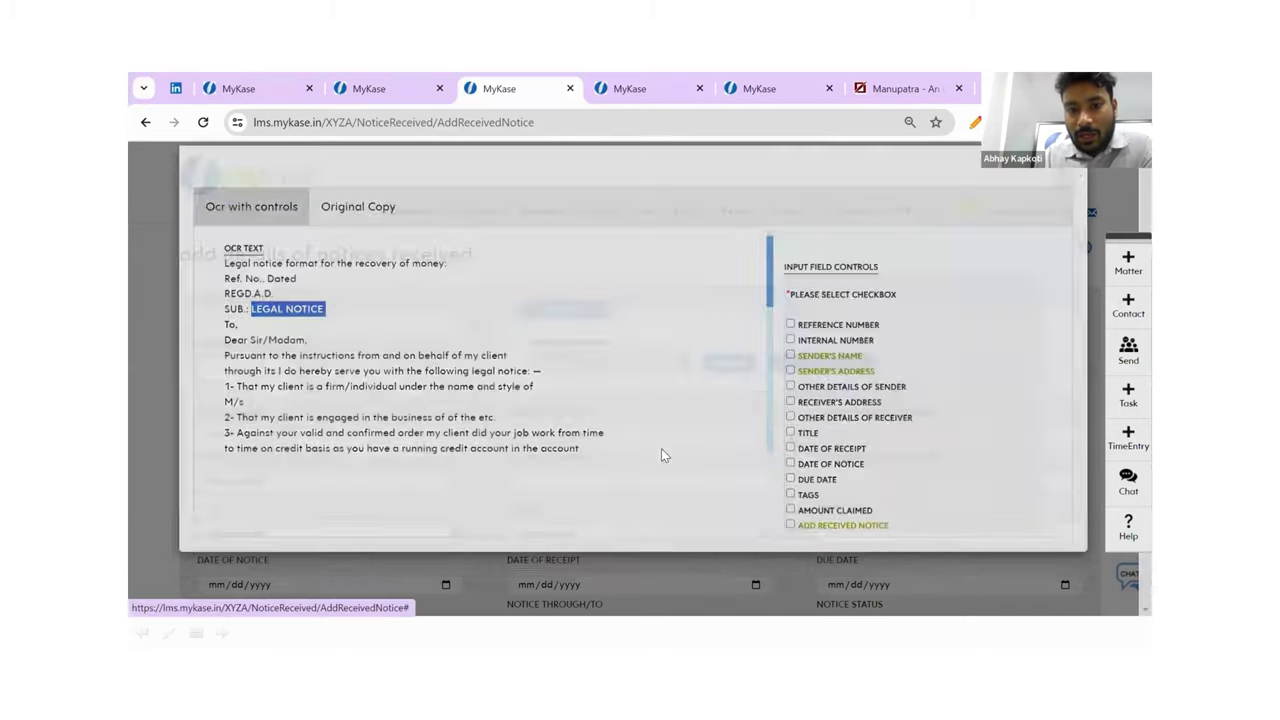
scroll(655, 455, "down", 5)
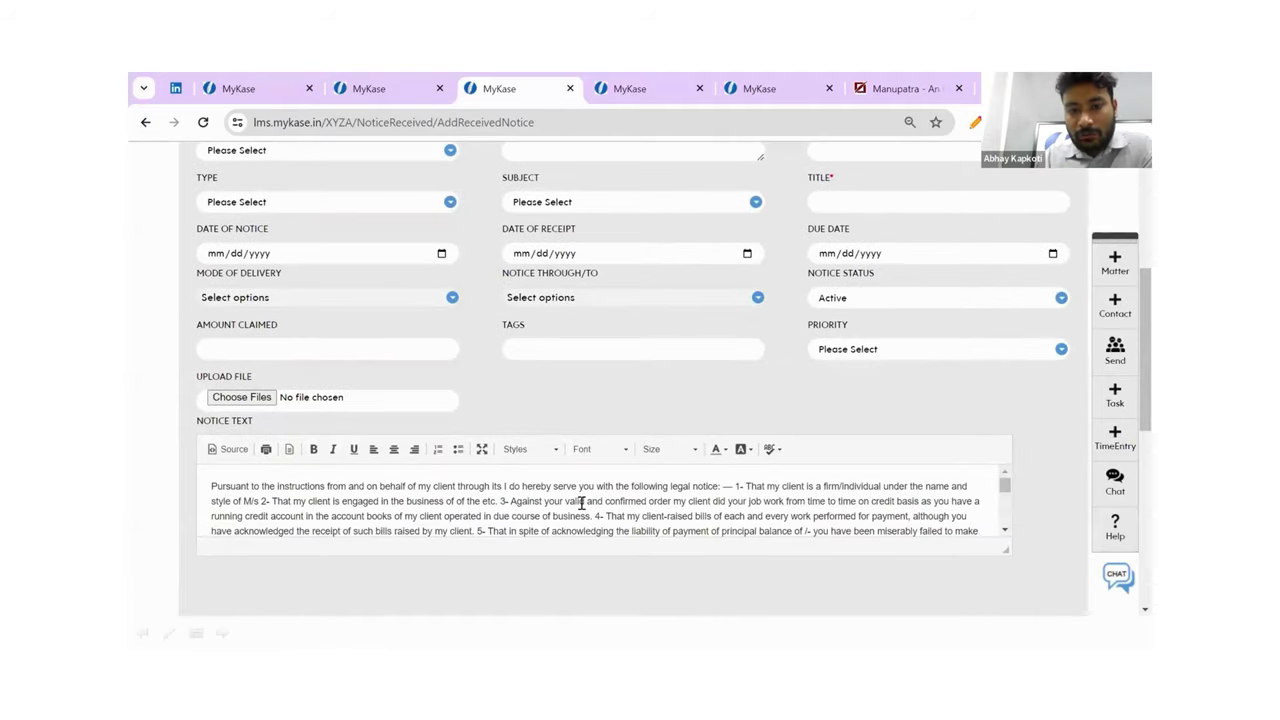
scroll(590, 495, "down", 1)
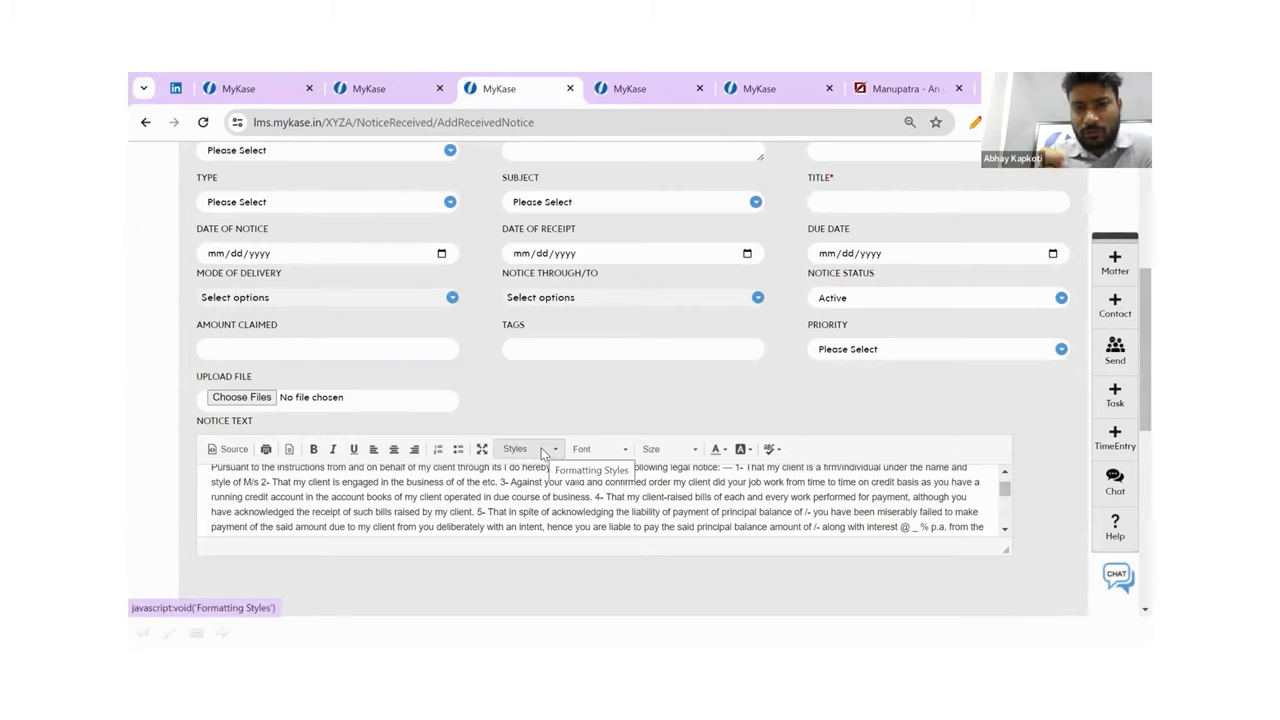
- Set the received notice's date of receipt to 03/21/2024 and its due date to 03/31/2024
left_click(747, 254)
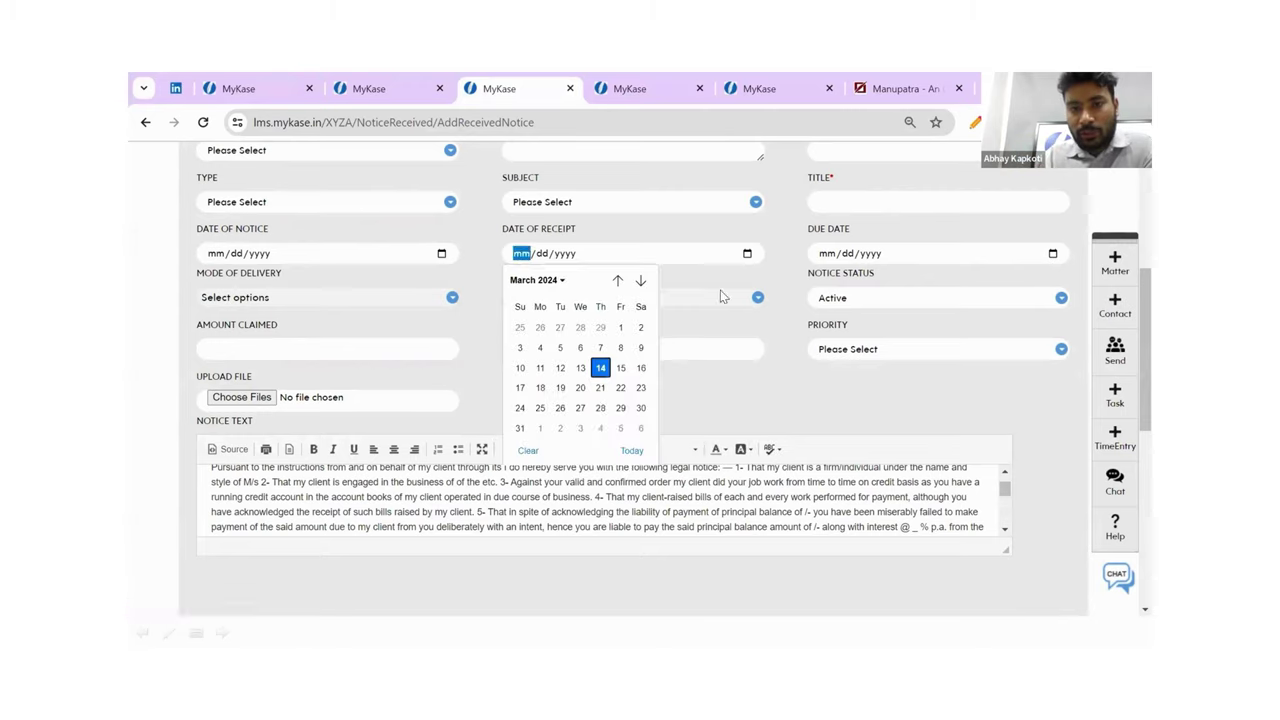
left_click(600, 387)
left_click(1052, 254)
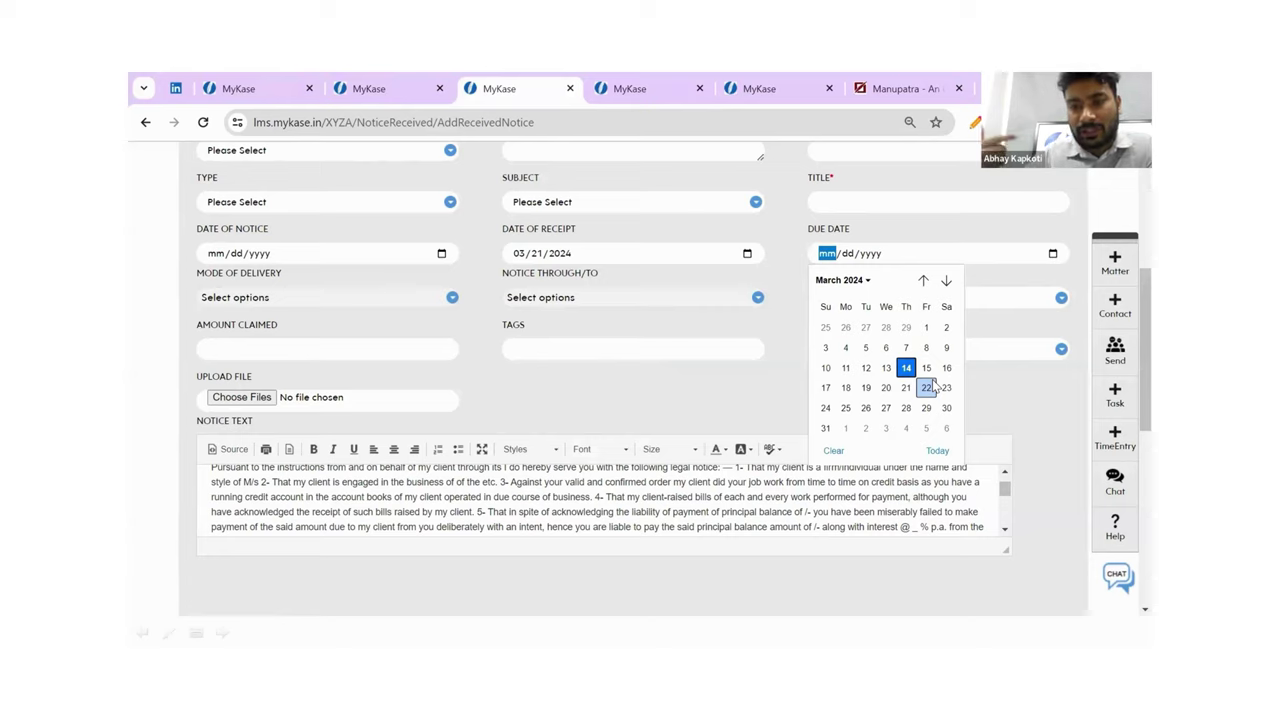
left_click(826, 428)
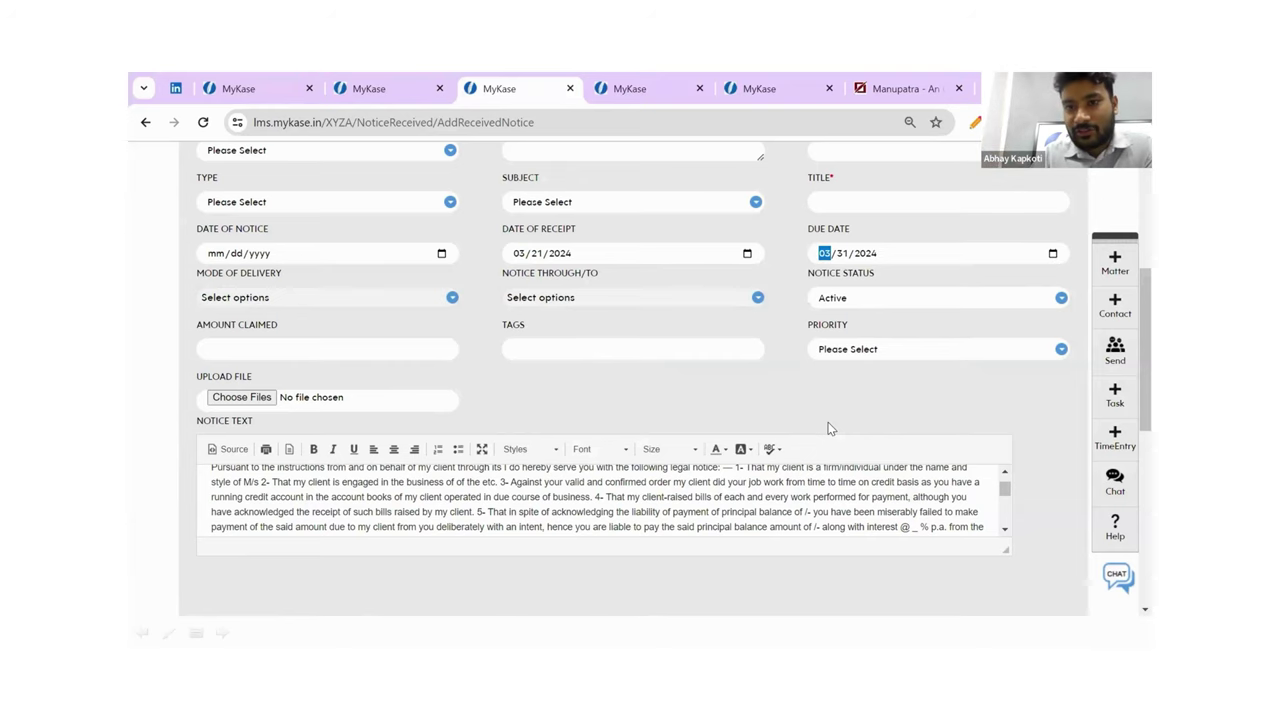
- Look back over the received notice form and bring up the list of sent notices
scroll(827, 428, "up", 1)
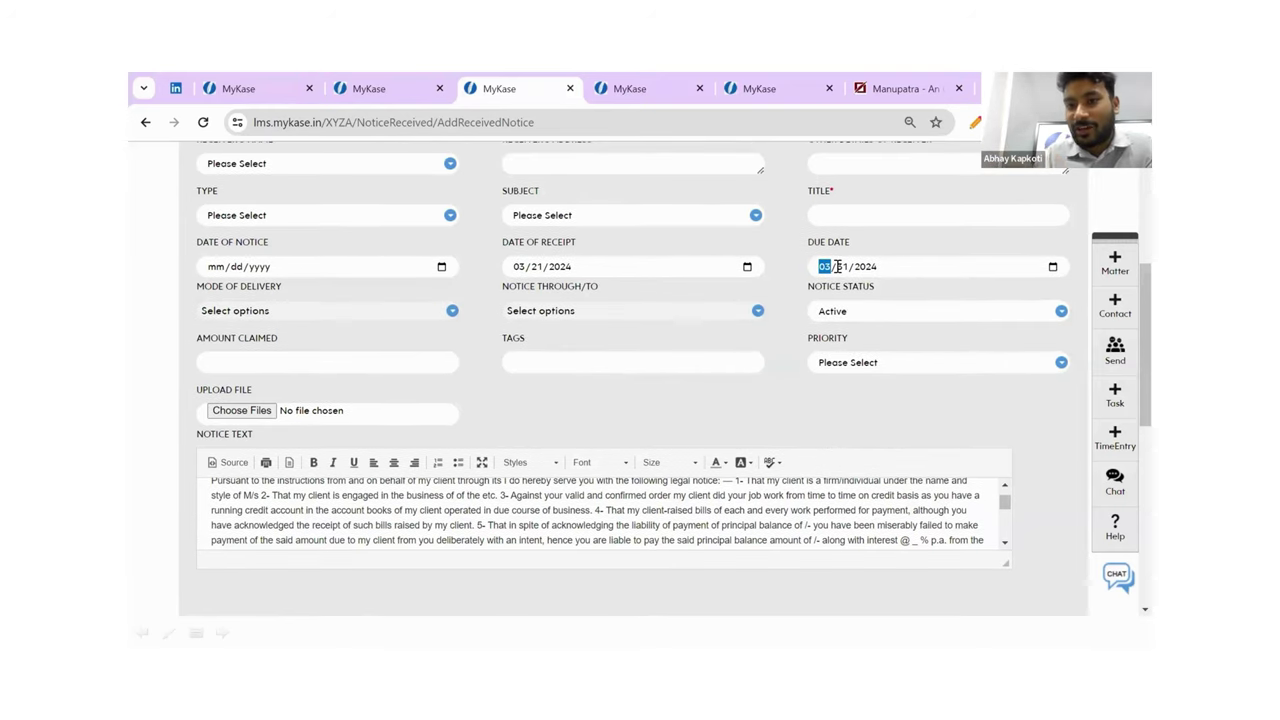
scroll(838, 266, "up", 1)
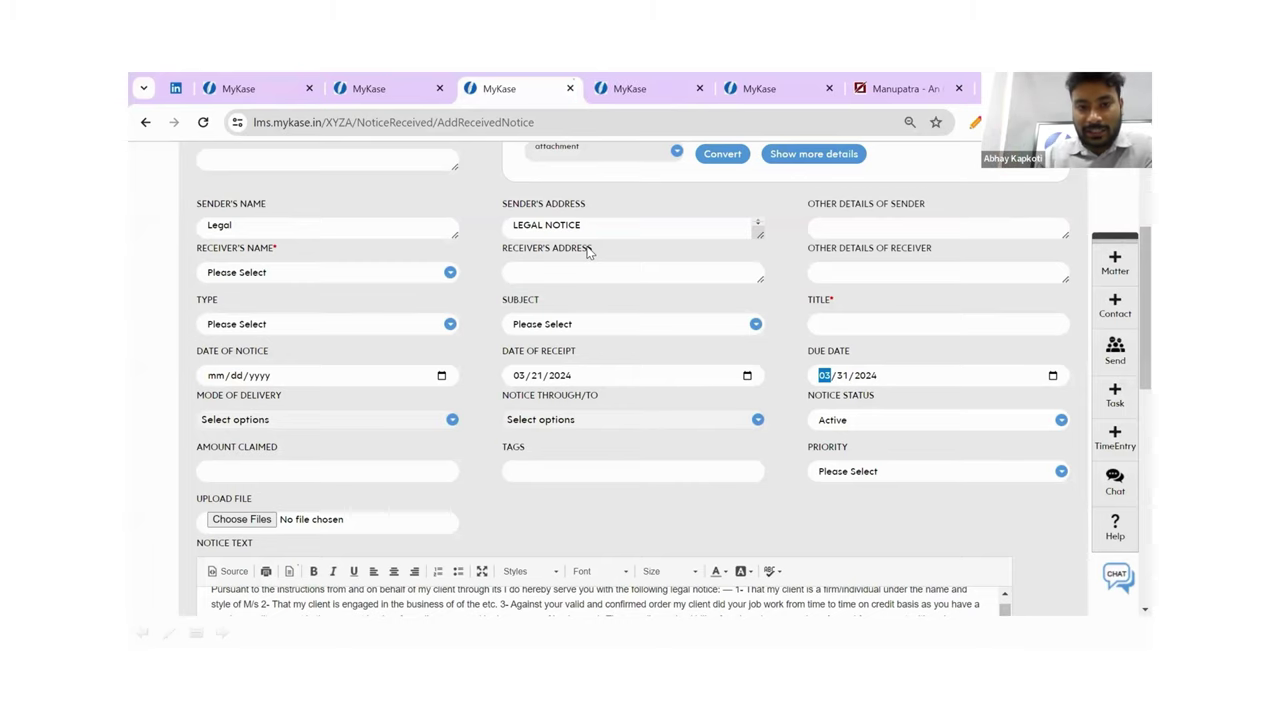
scroll(588, 251, "up", 1)
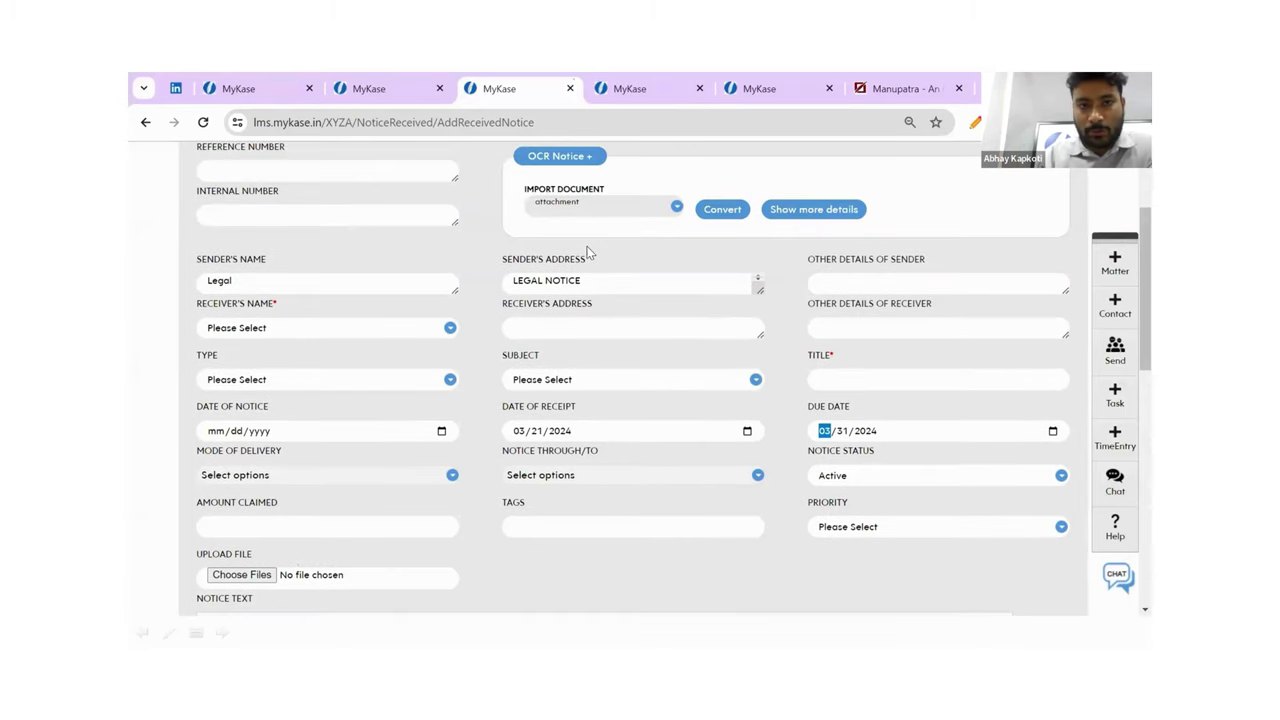
left_click(372, 92)
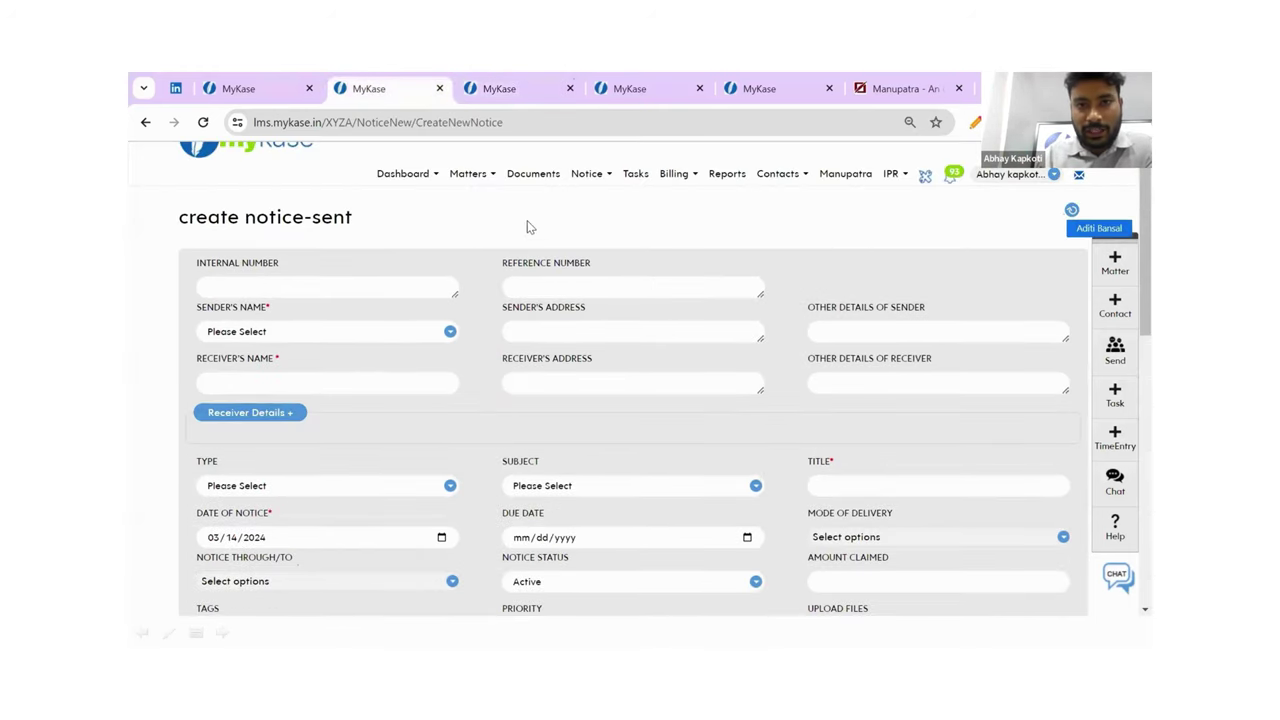
left_click(629, 89)
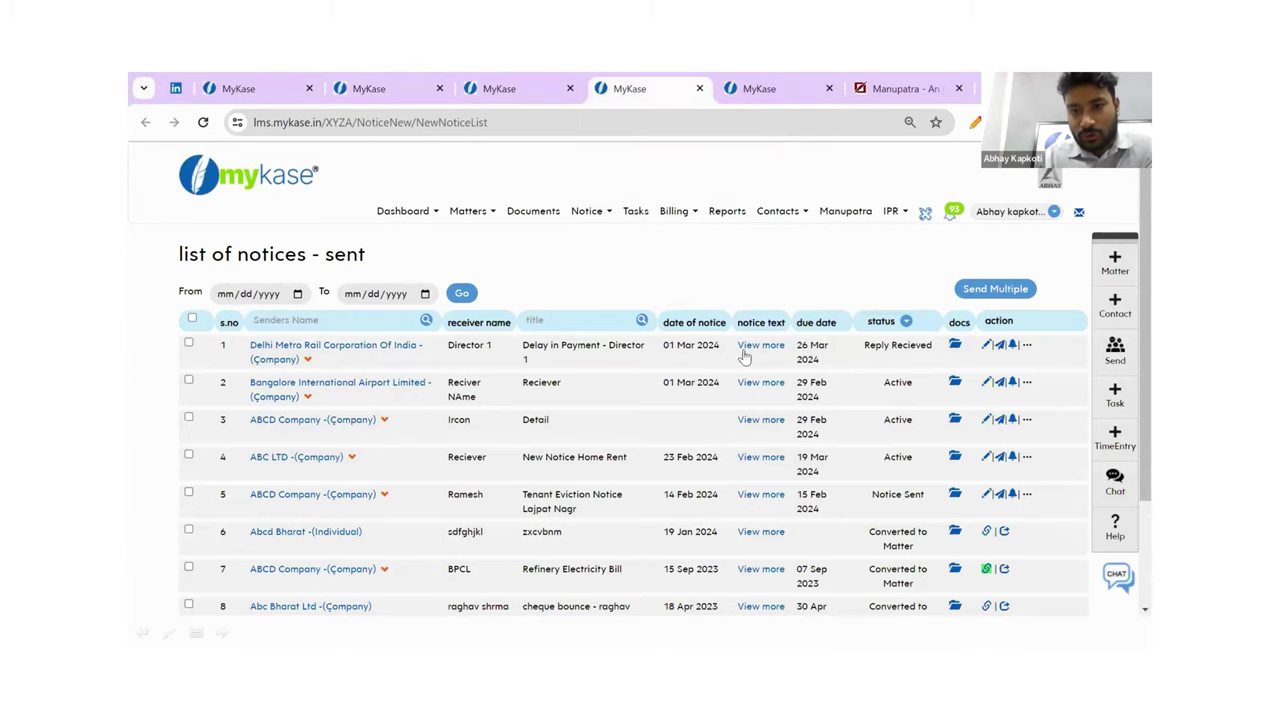
- Add the Date Of Delivery and Internal Number columns to the sent notices list
scroll(883, 374, "down", 1)
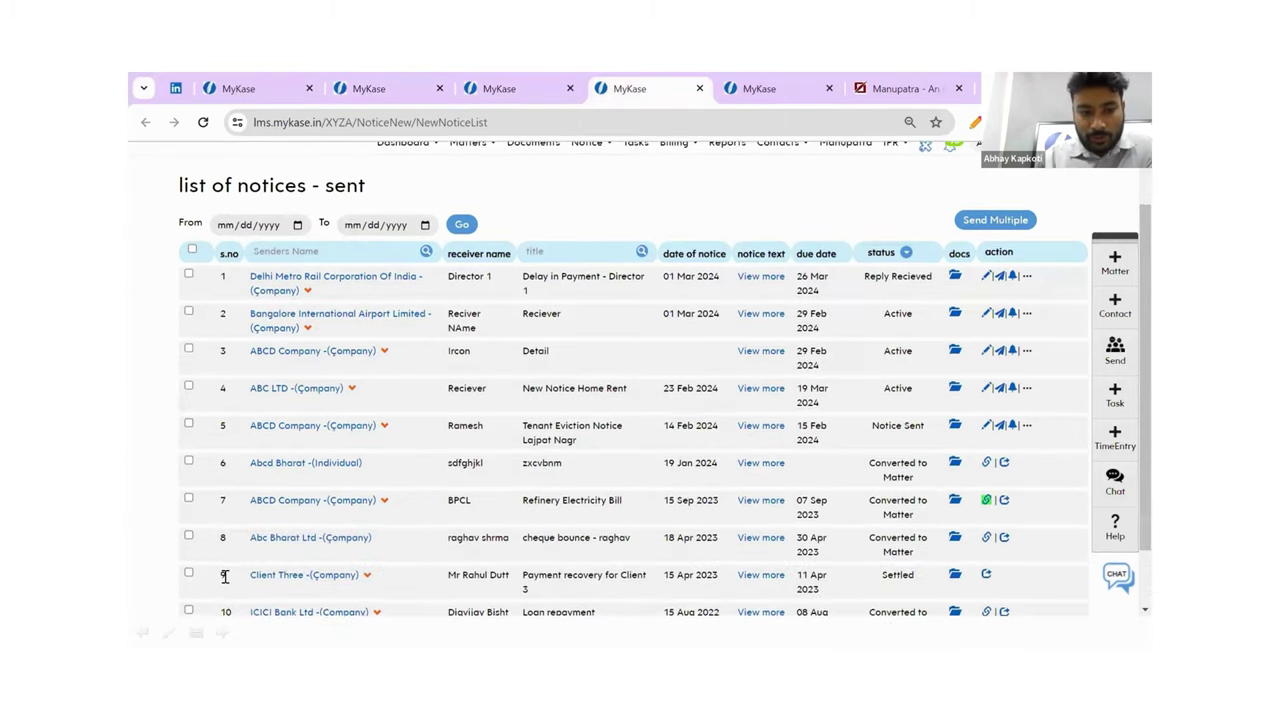
scroll(883, 374, "down", 1)
left_click(230, 609)
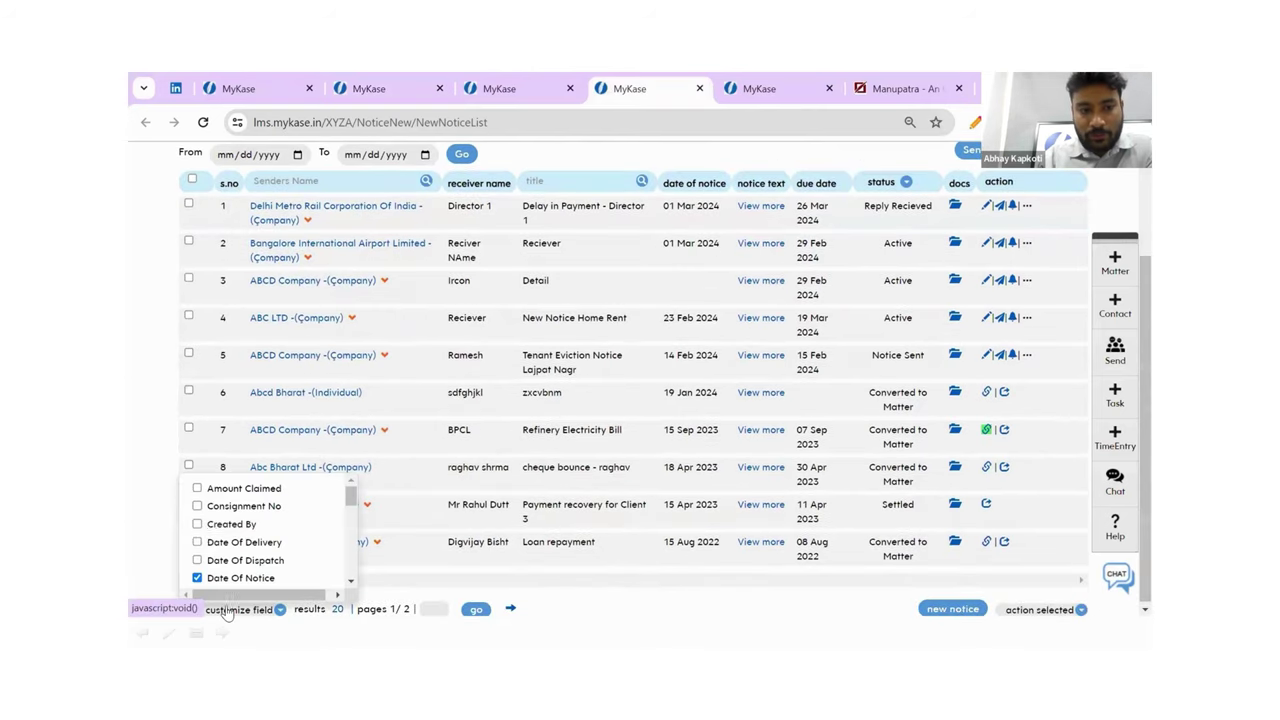
left_click(197, 542)
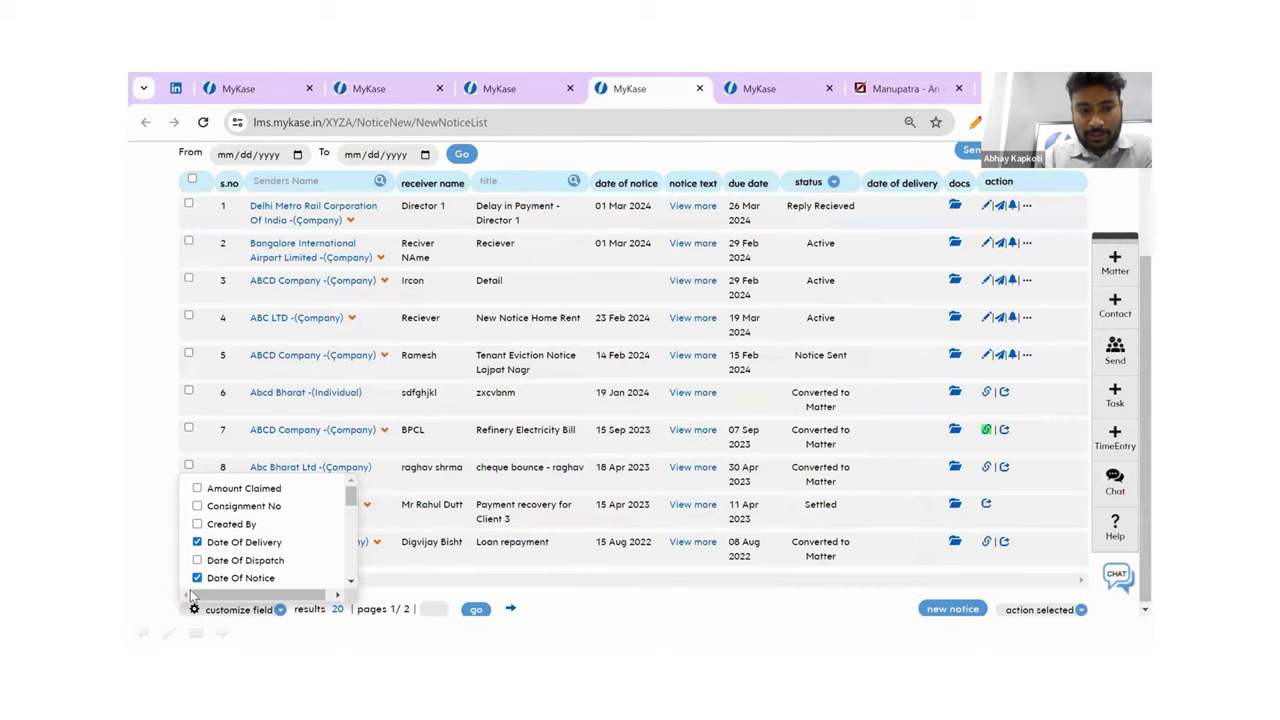
scroll(201, 551, "down", 2)
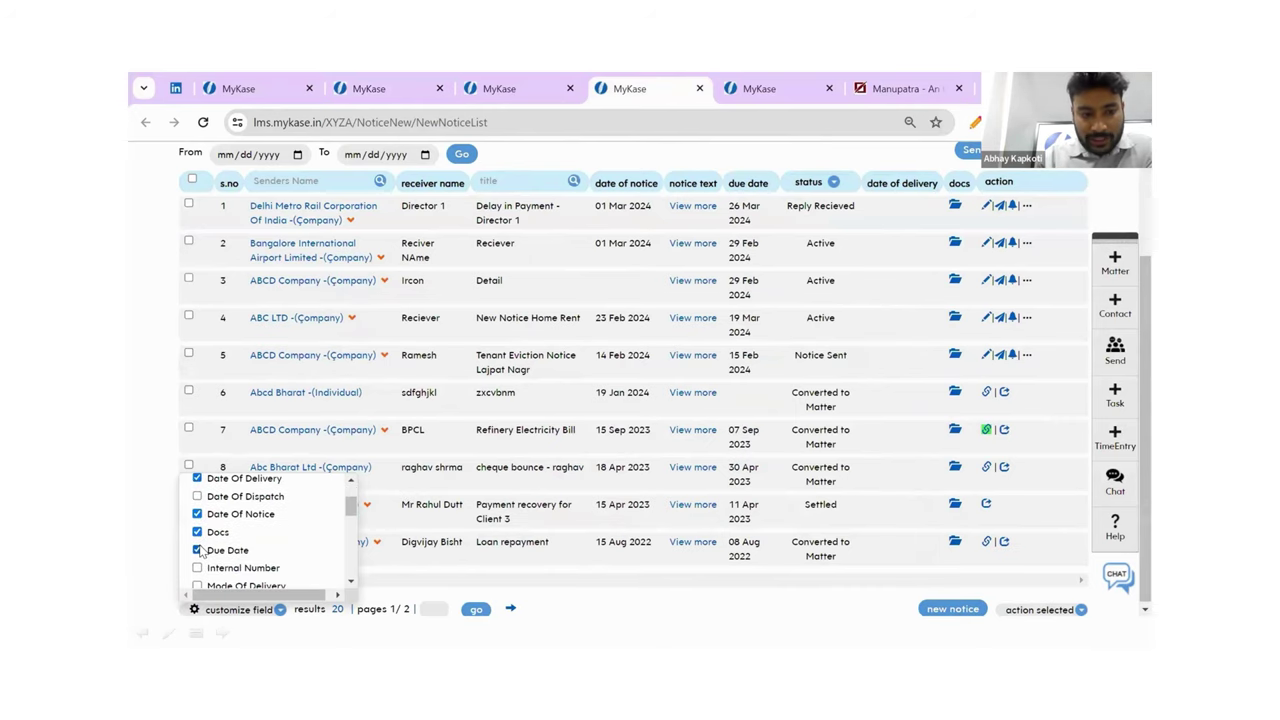
scroll(199, 553, "down", 1)
left_click(197, 555)
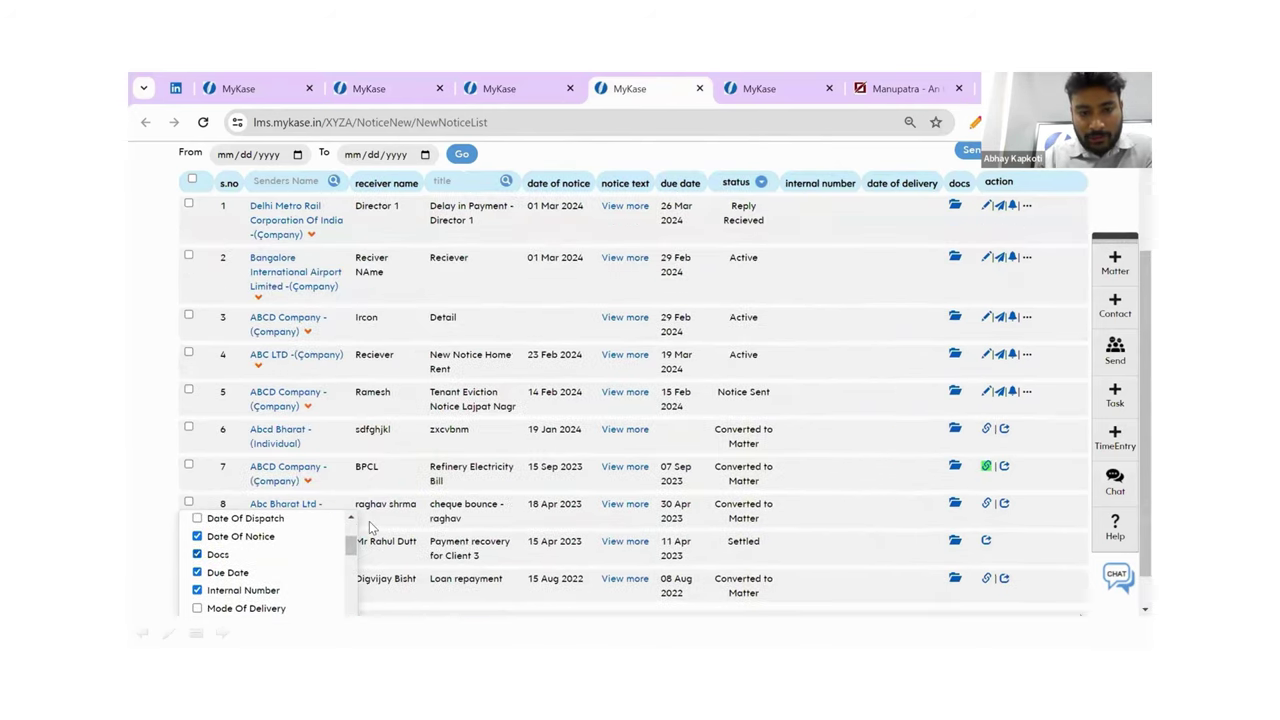
scroll(370, 522, "down", 1)
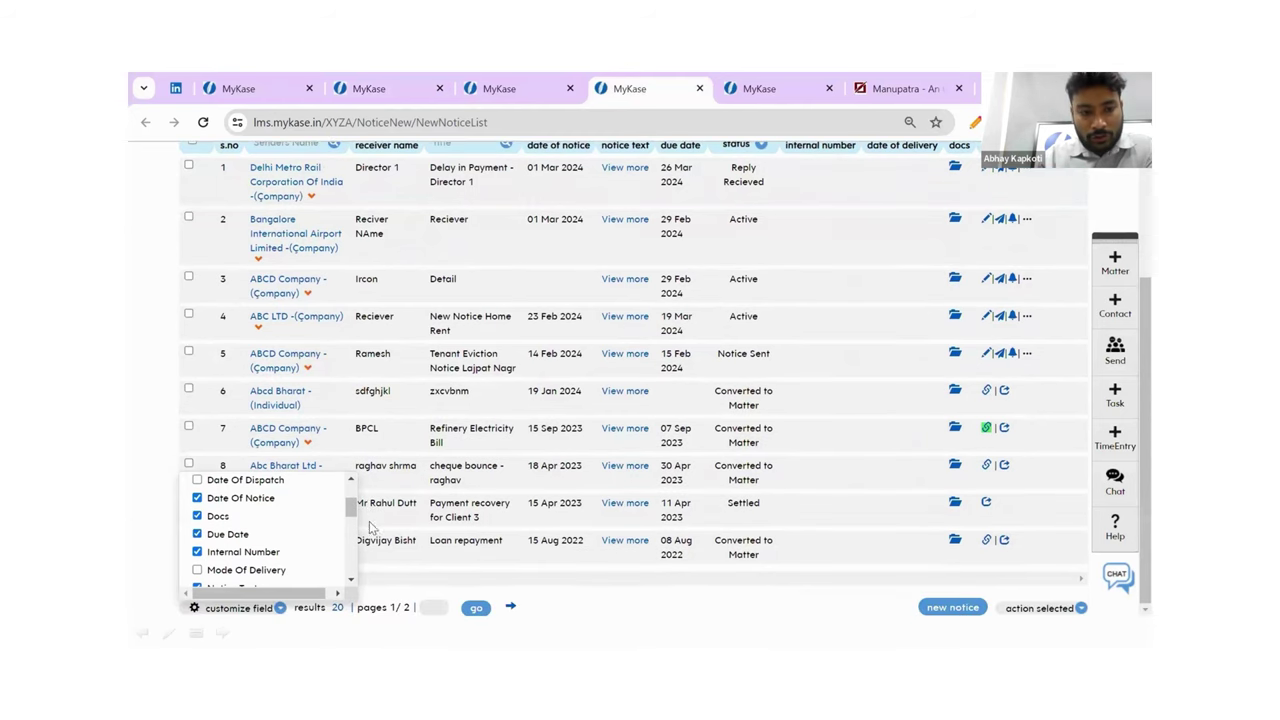
- Remove the Date Of Delivery column from the sent notices list, and briefly show and hide the Priority column
scroll(250, 530, "up", 4)
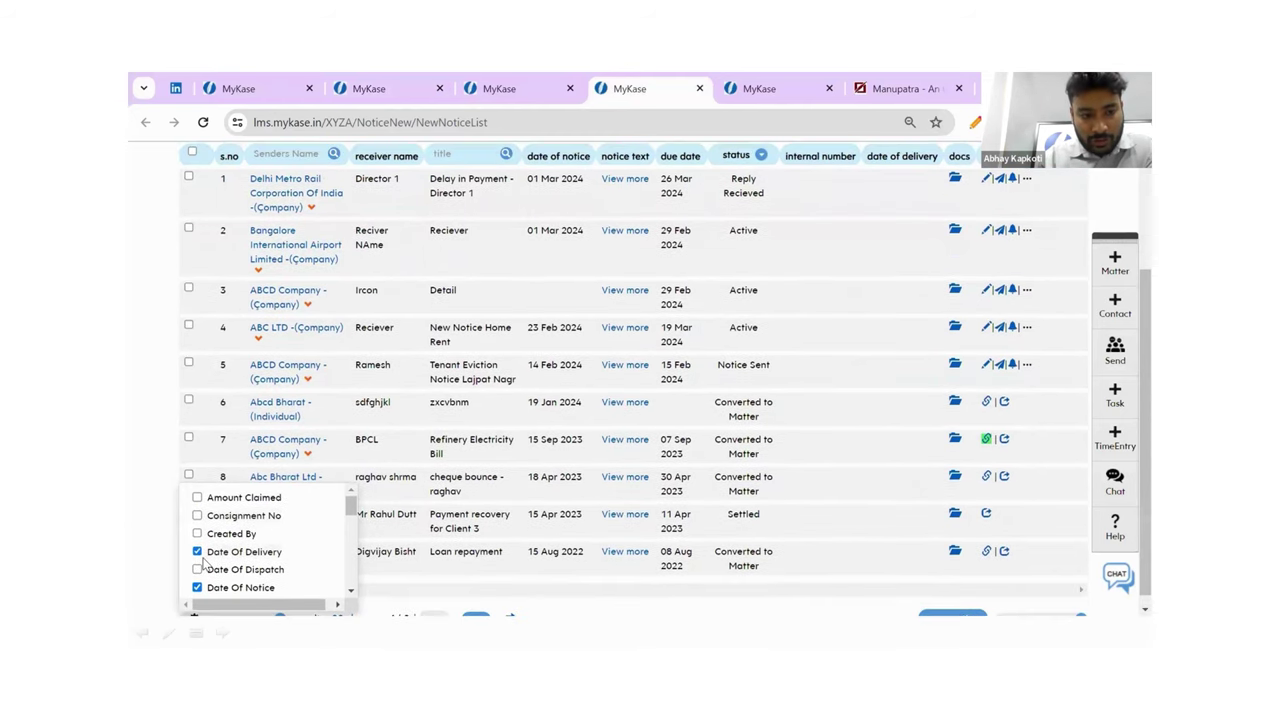
left_click(198, 553)
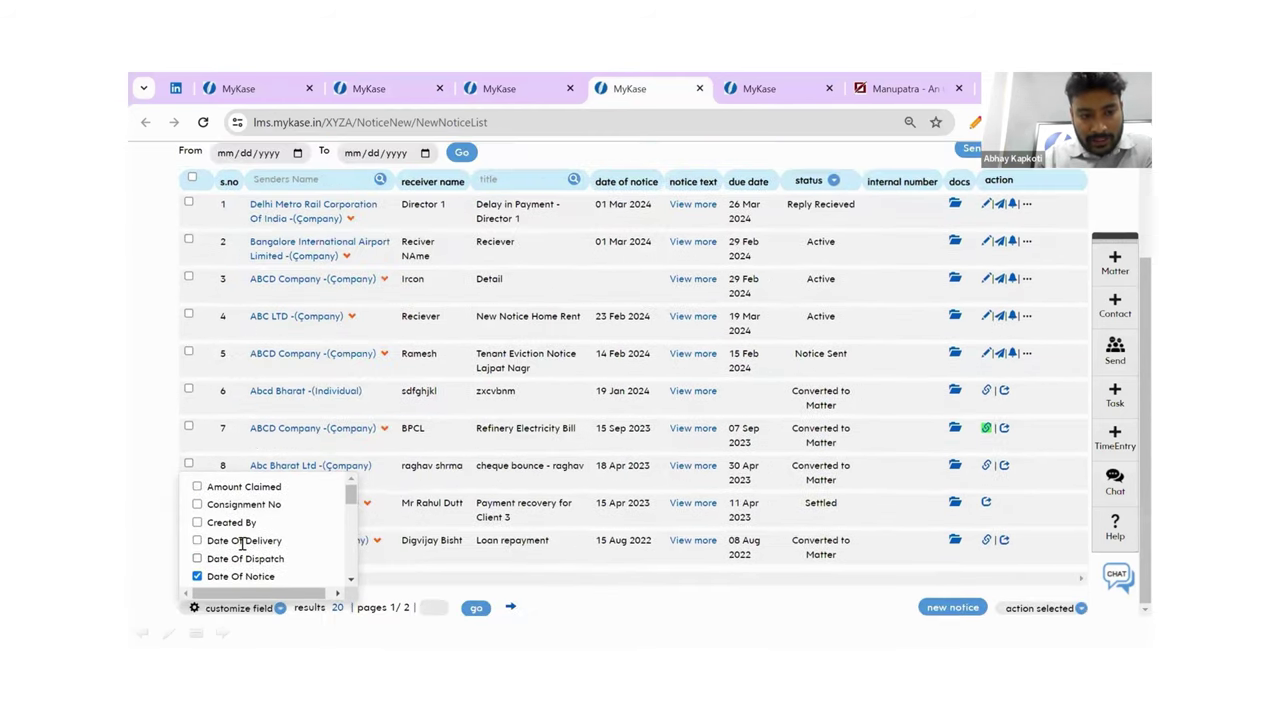
scroll(240, 550, "down", 3)
scroll(243, 549, "down", 3)
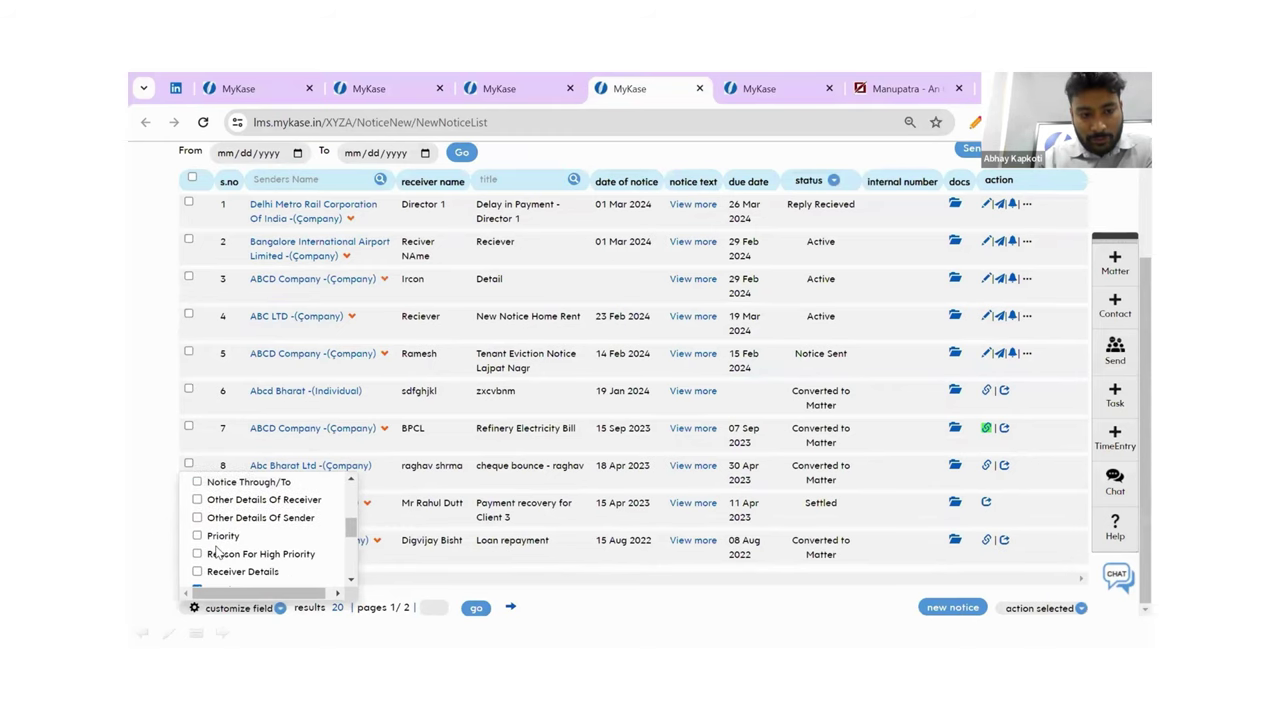
left_click(197, 537)
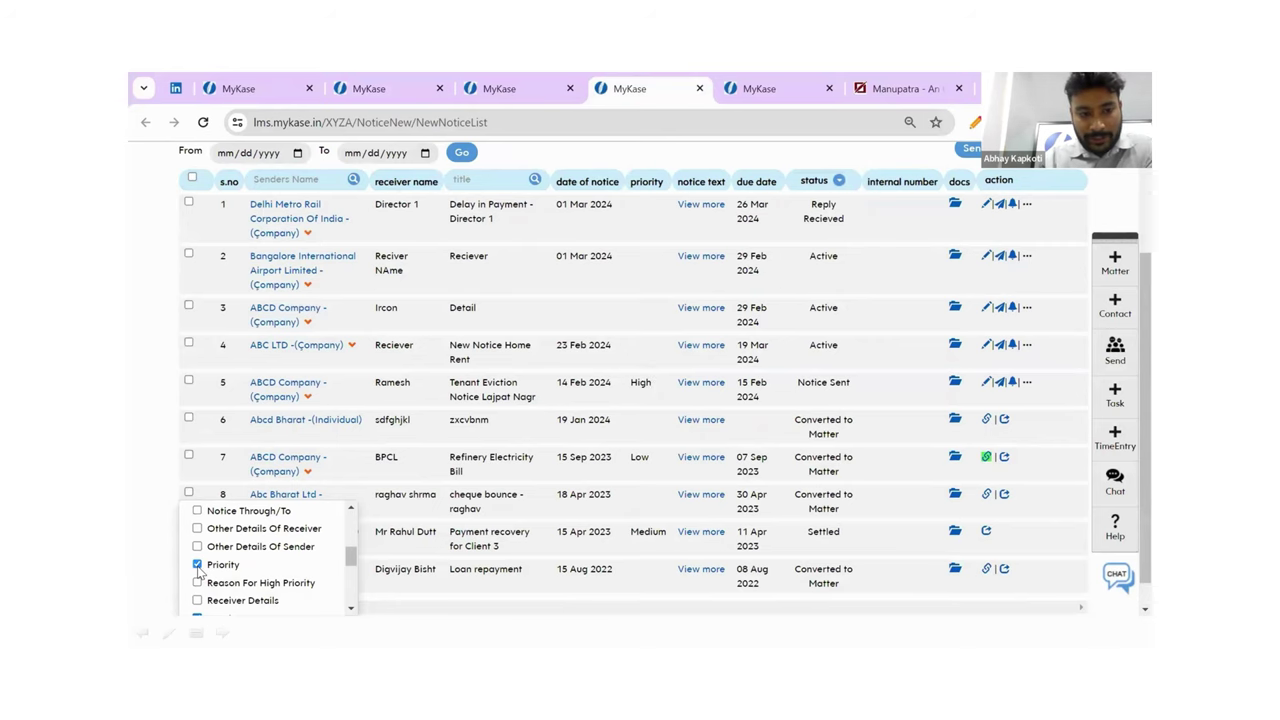
left_click(197, 564)
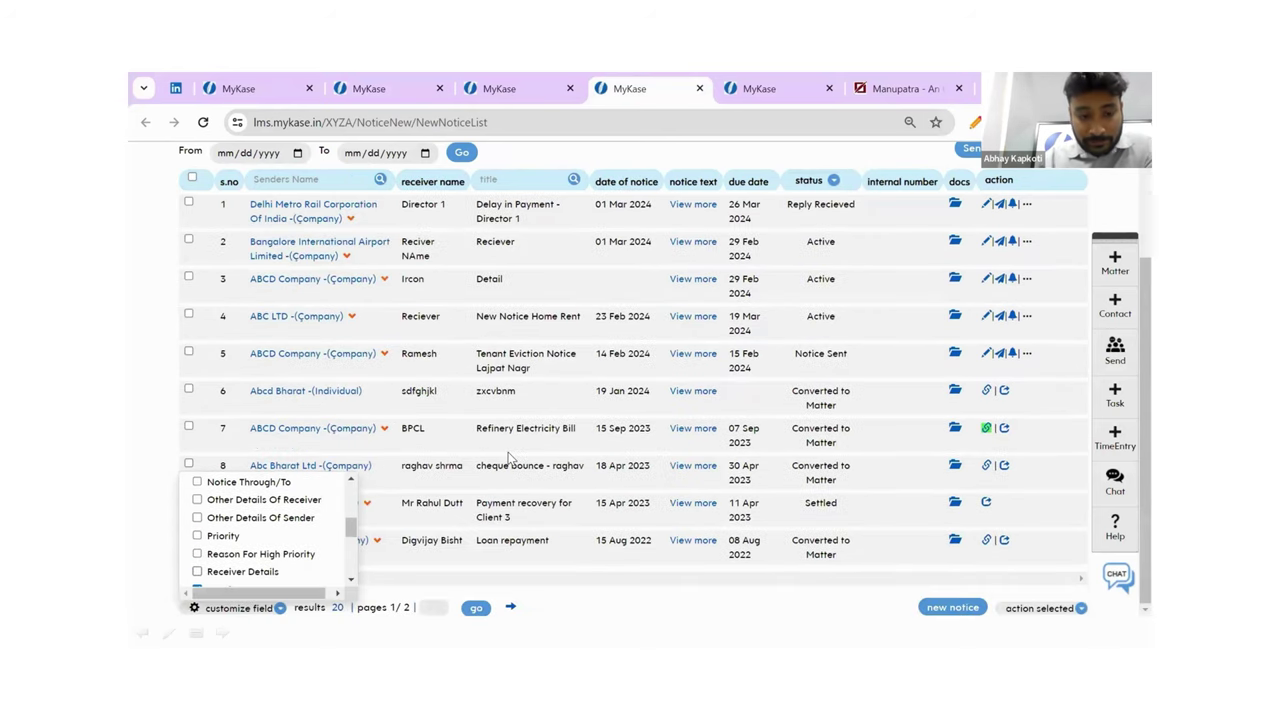
- Track the postal consignment of ICICI Bank Ltd's Show Cause Notice on the second page of the sent notices list
left_click(508, 609)
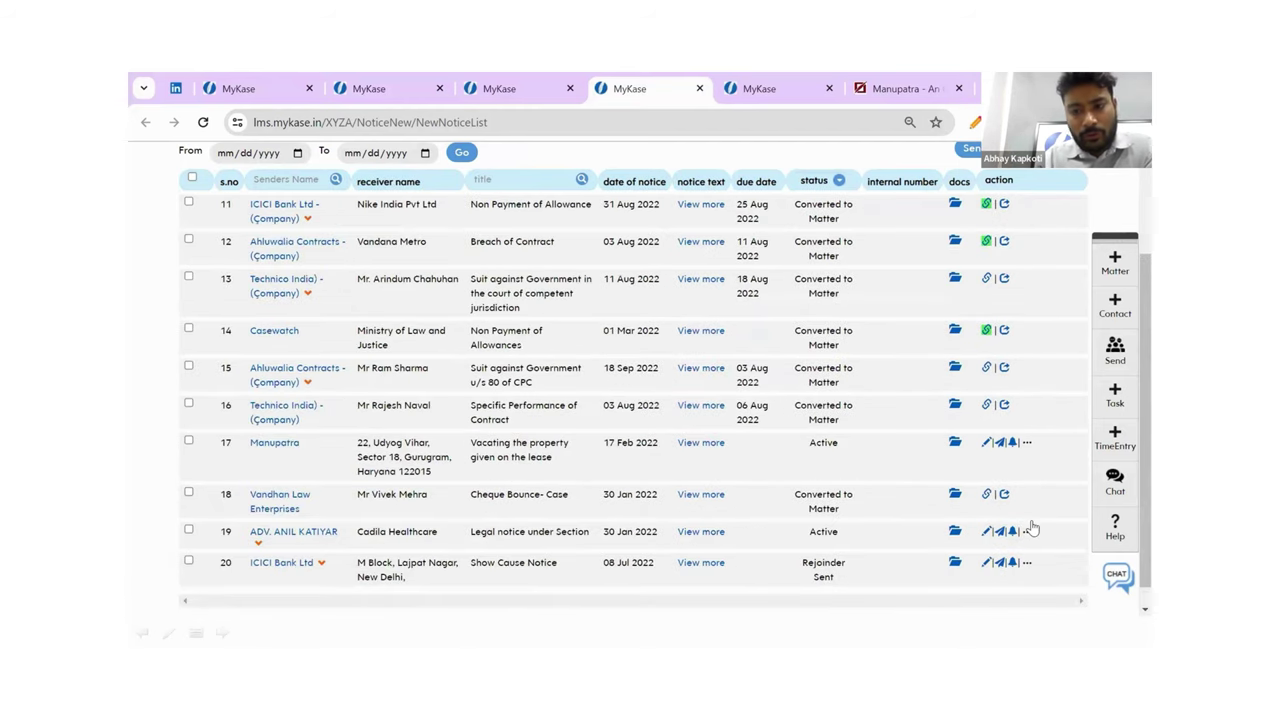
left_click(1030, 568)
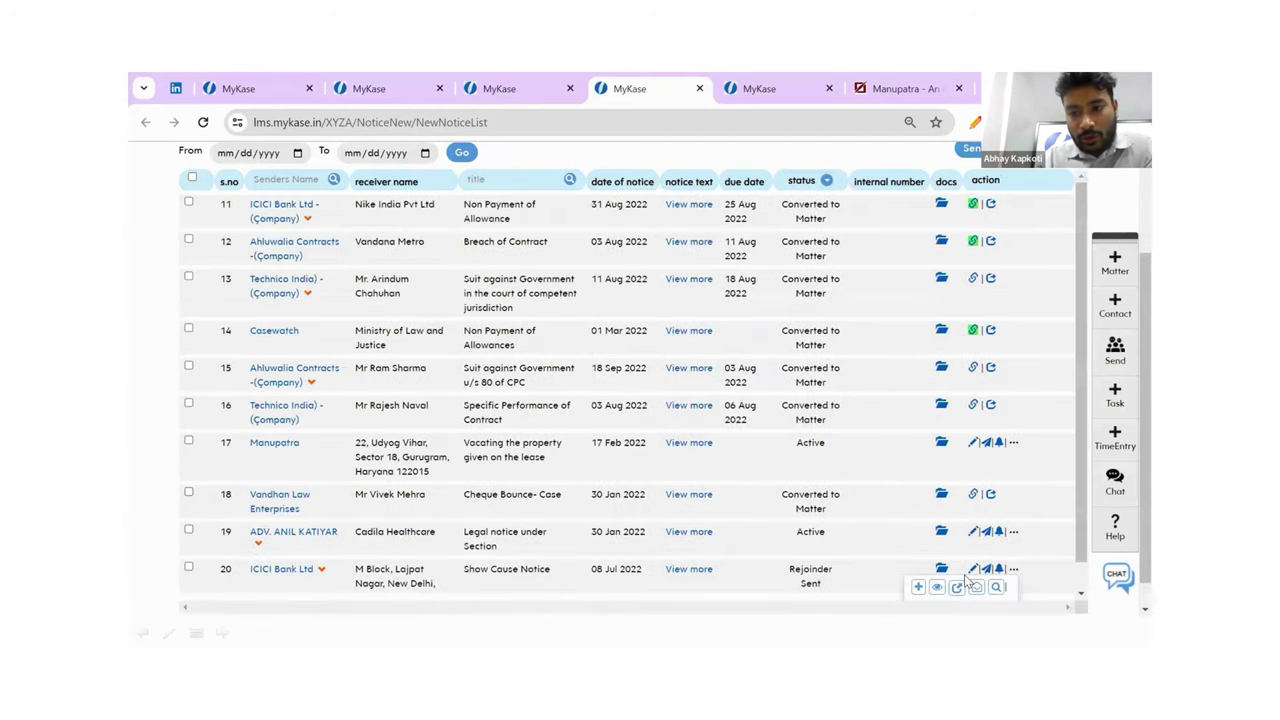
scroll(975, 580, "down", 1)
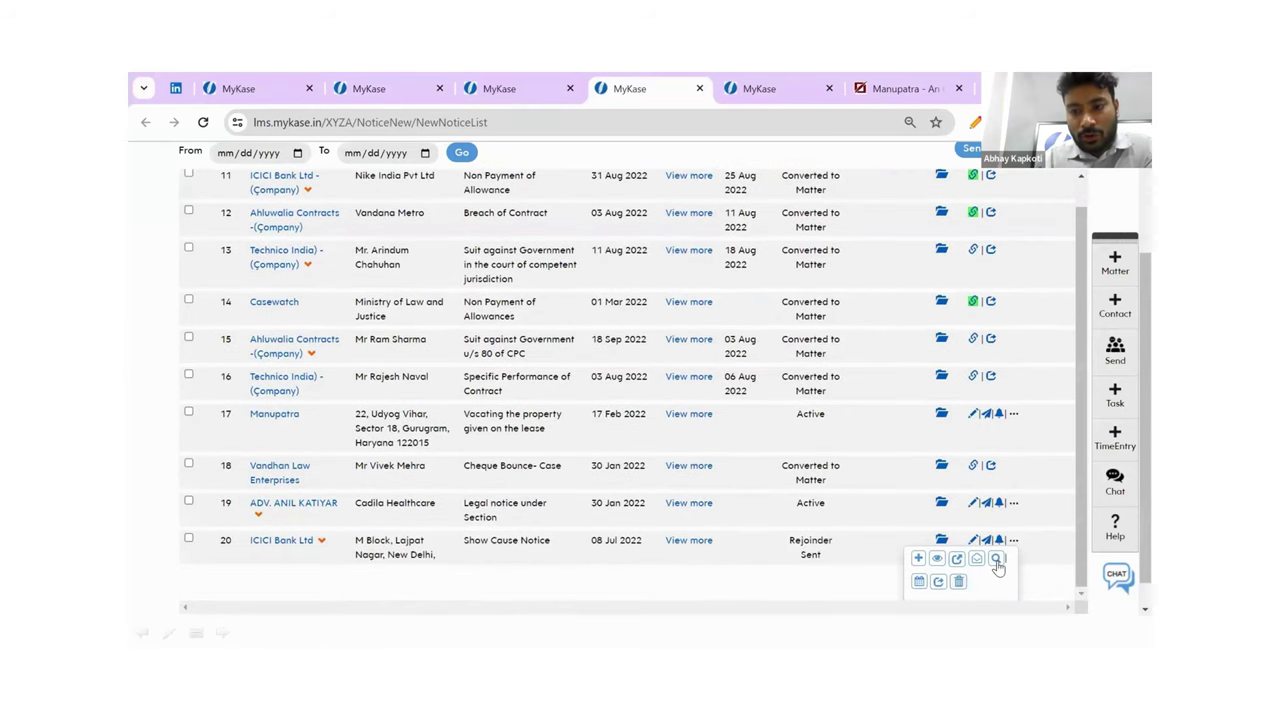
left_click(997, 561)
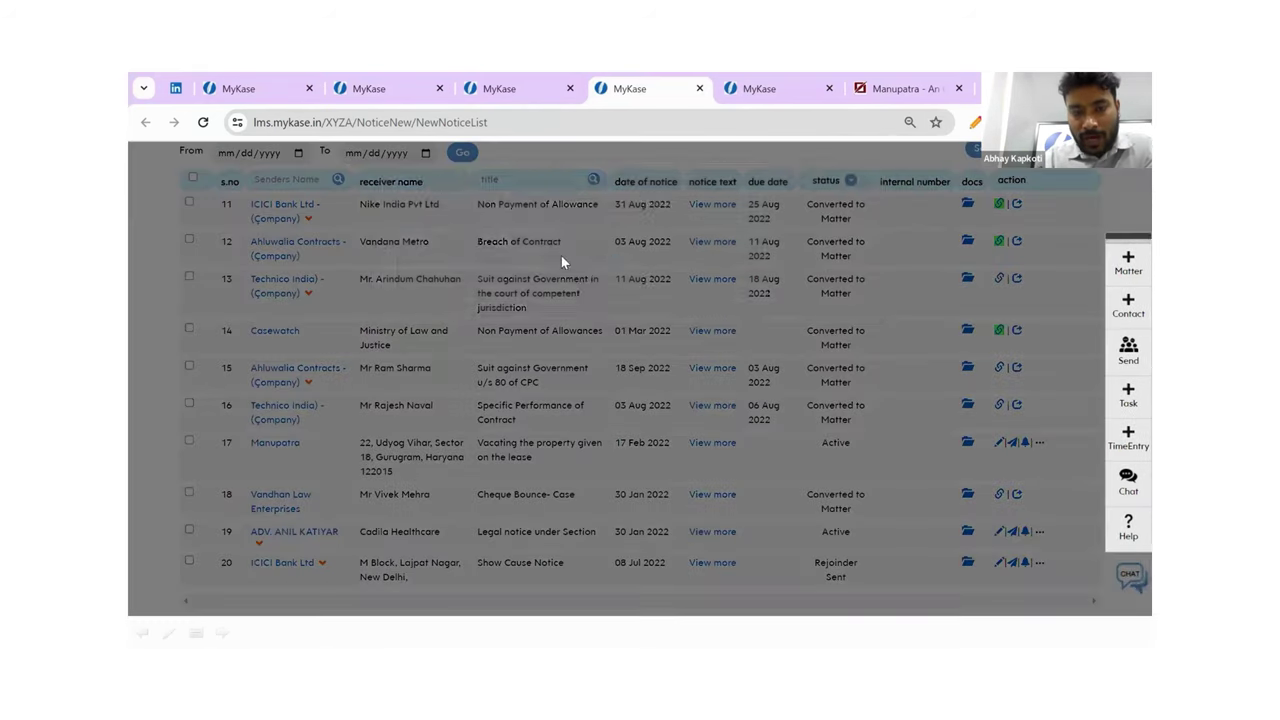
left_click(561, 253)
left_click(545, 281)
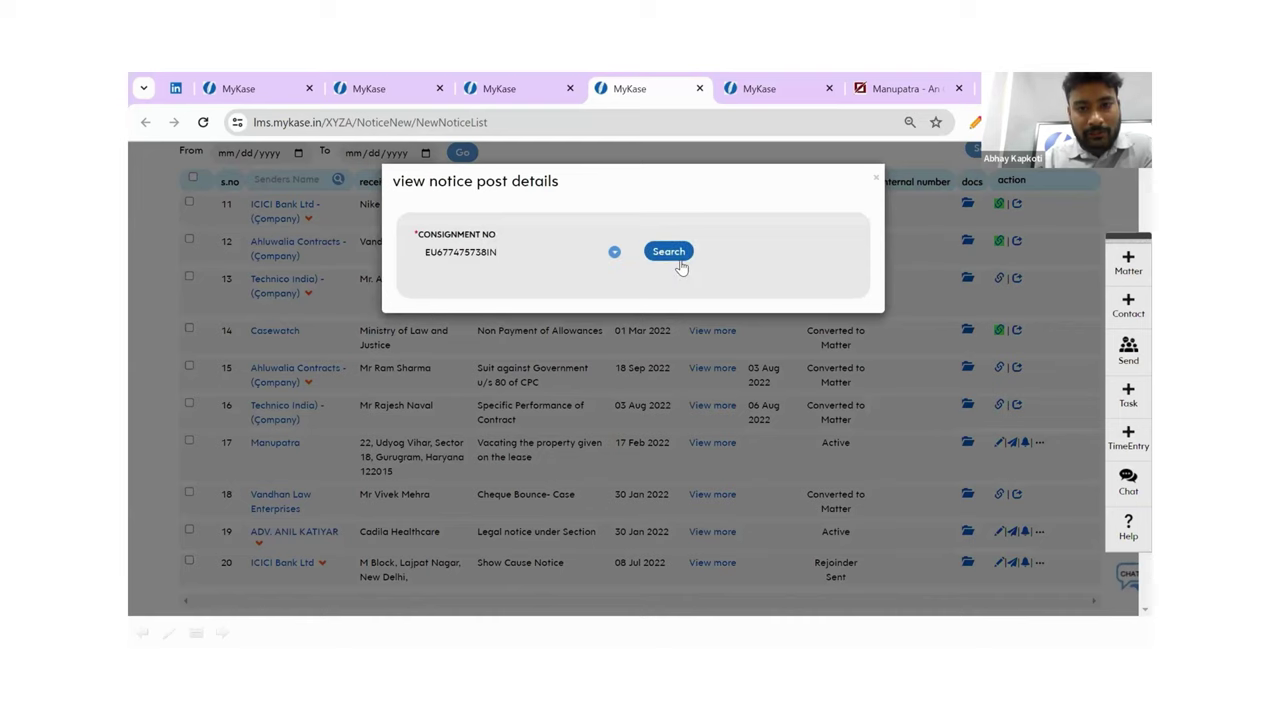
left_click(680, 262)
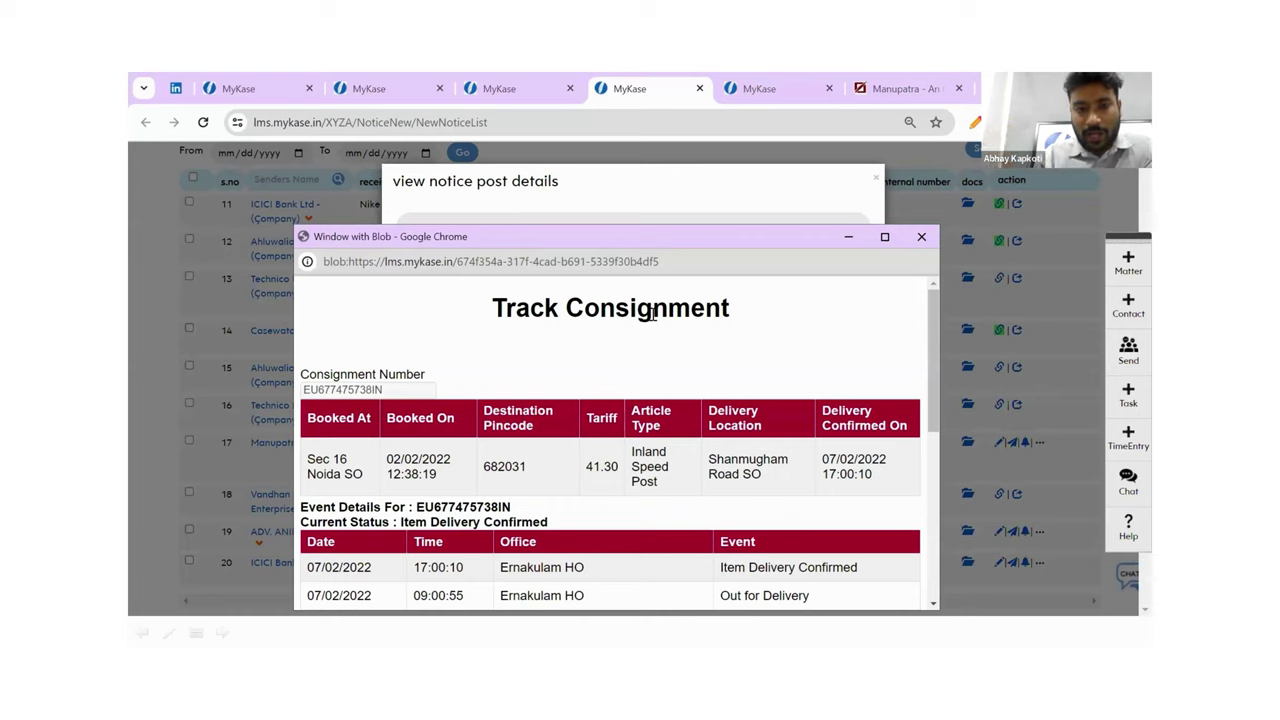
- Review the consignment's booking and delivery events, and close the tracking window and the notice post details
scroll(686, 380, "down", 1)
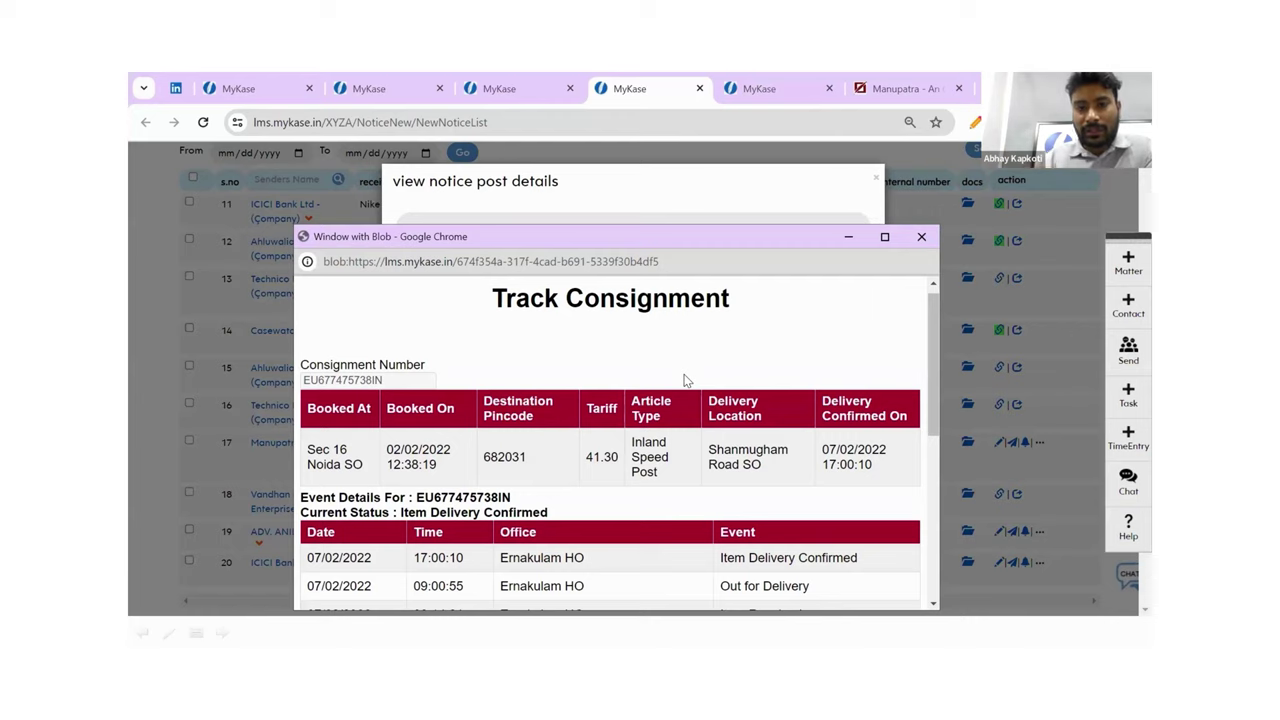
scroll(686, 380, "down", 1)
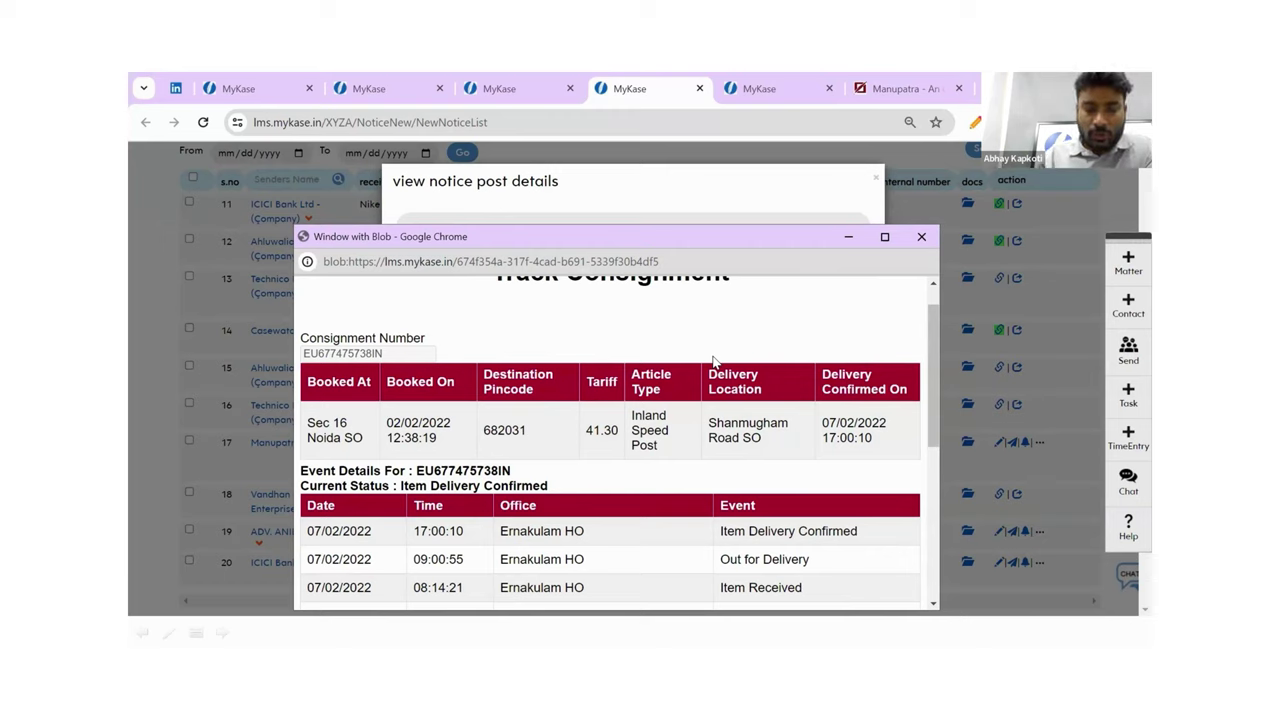
scroll(714, 362, "down", 1)
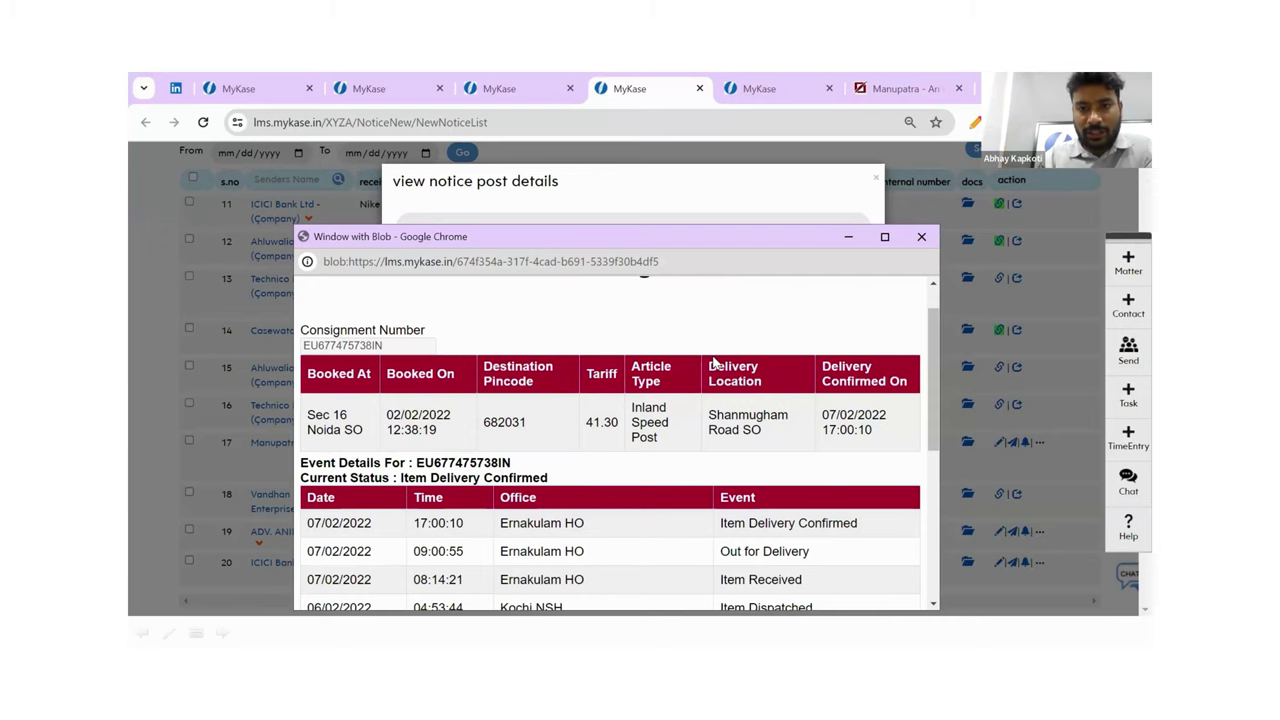
left_click(921, 236)
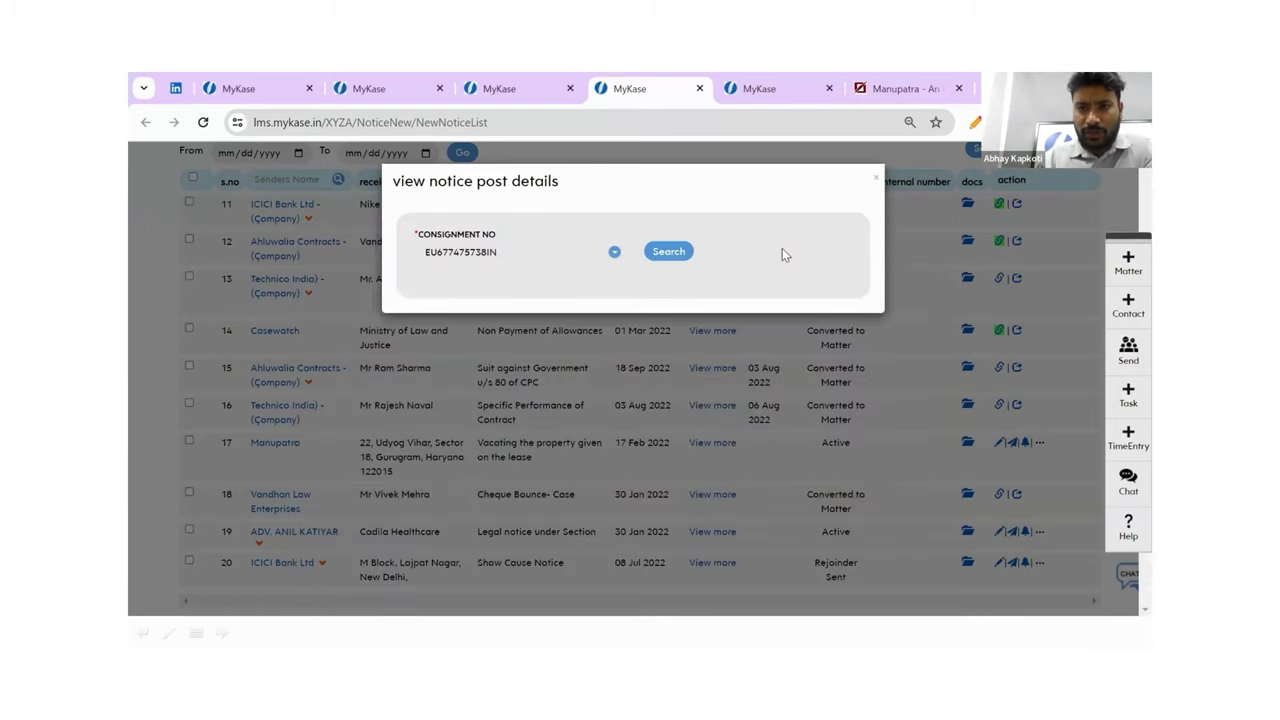
left_click(876, 178)
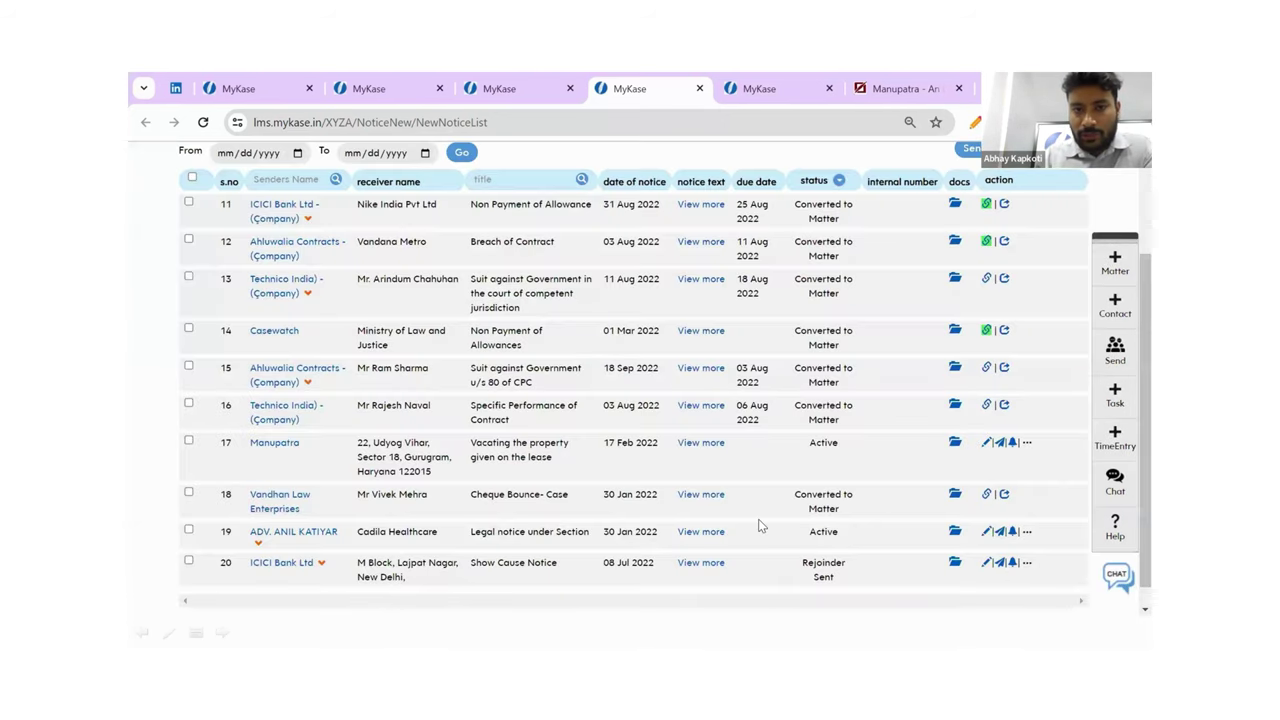
- Reload the list of sent notices, and view and close the document versions of the Bangalore International Airport Limited notice
scroll(758, 524, "up", 3)
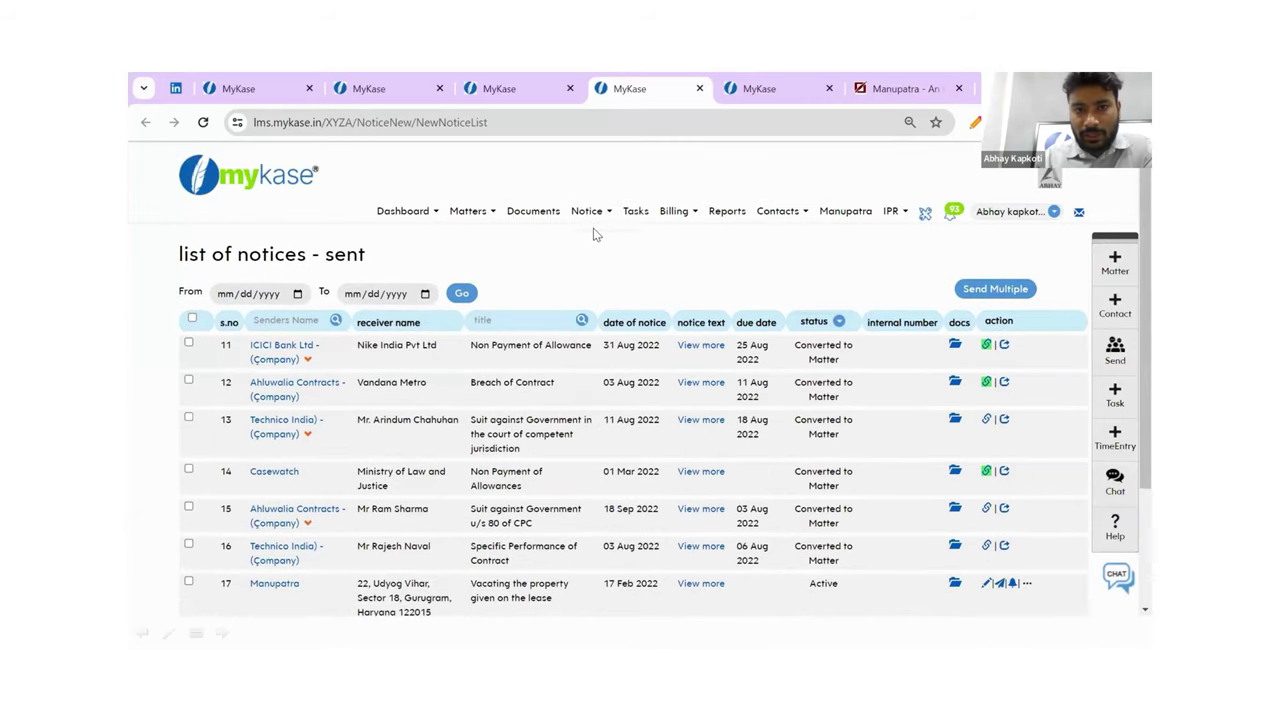
left_click(593, 220)
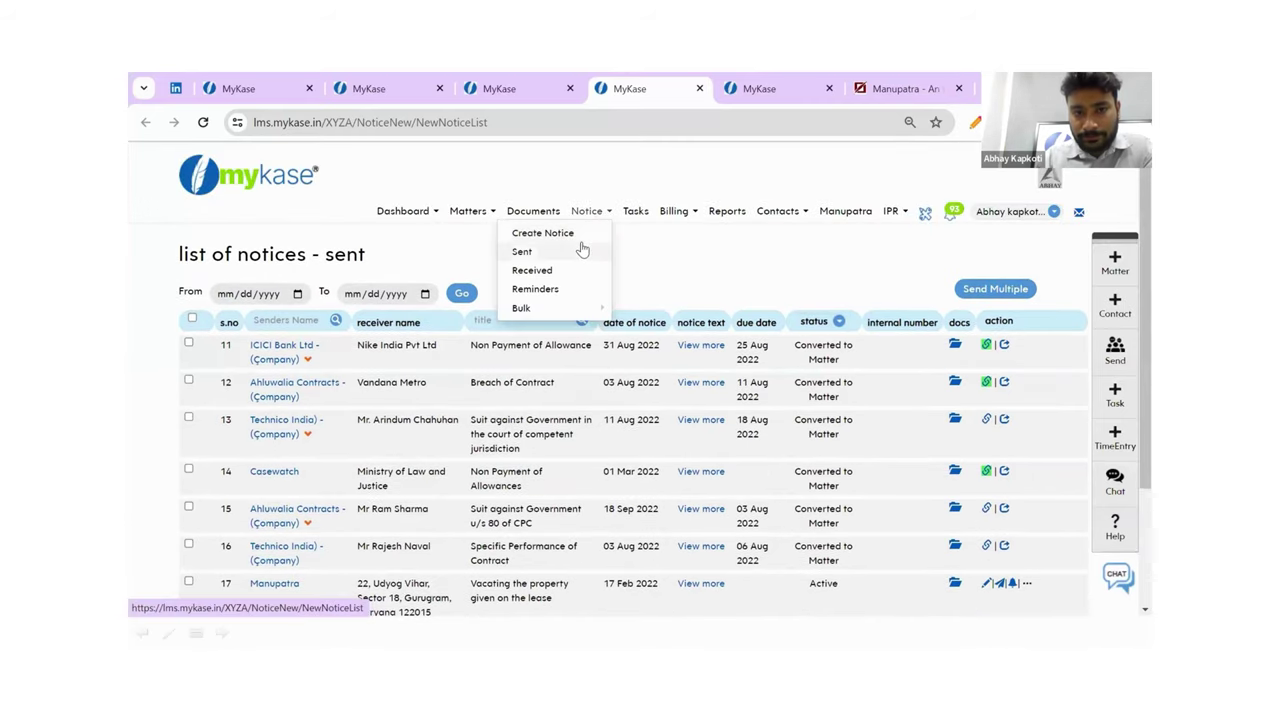
left_click(582, 250)
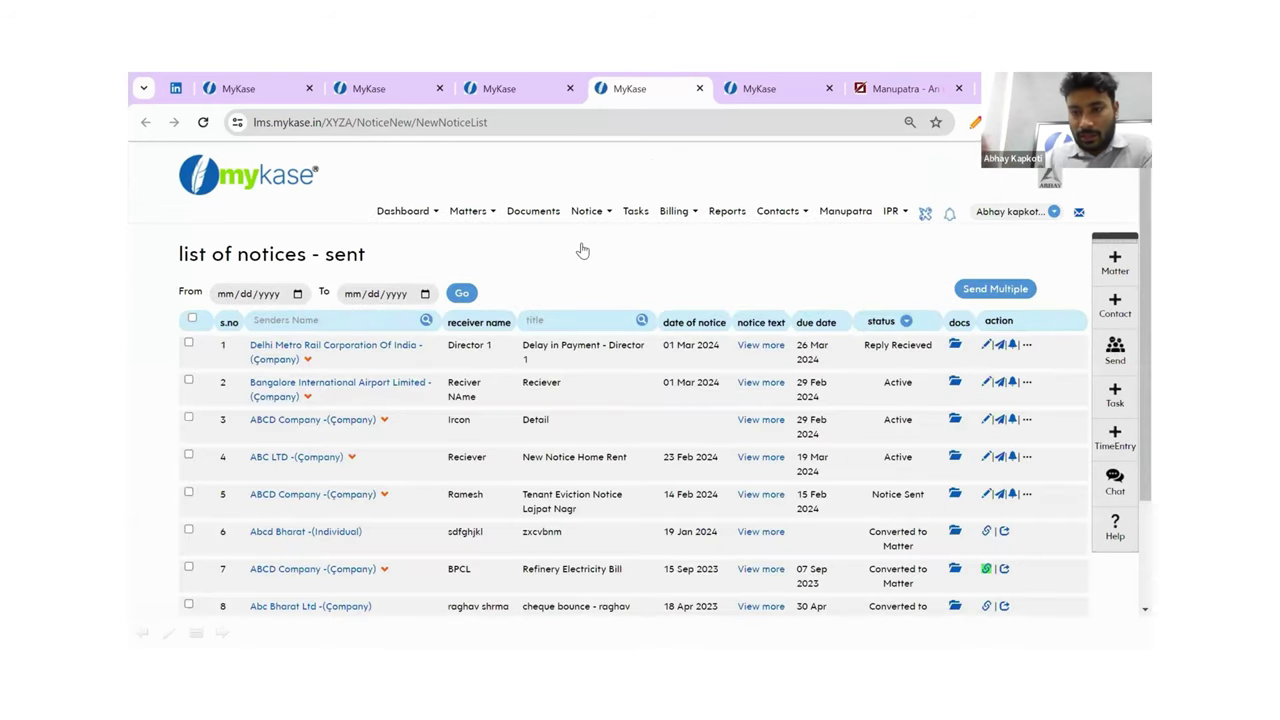
left_click(955, 384)
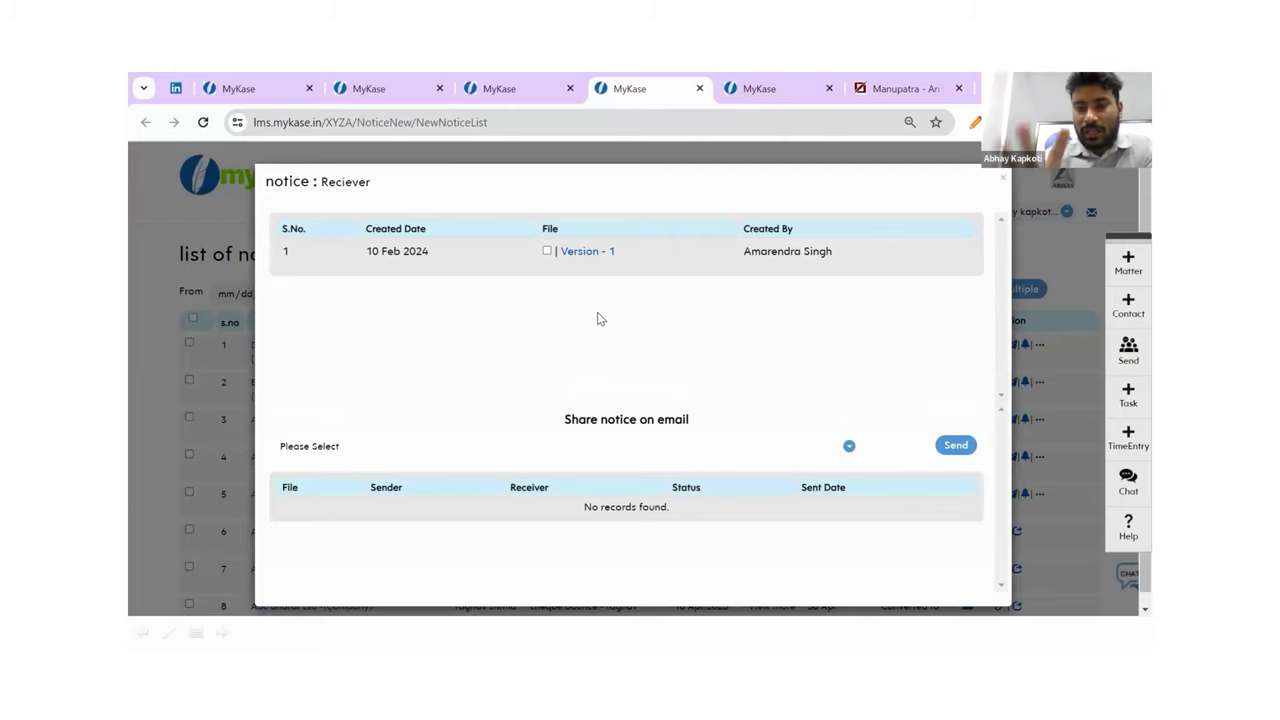
left_click(1006, 181)
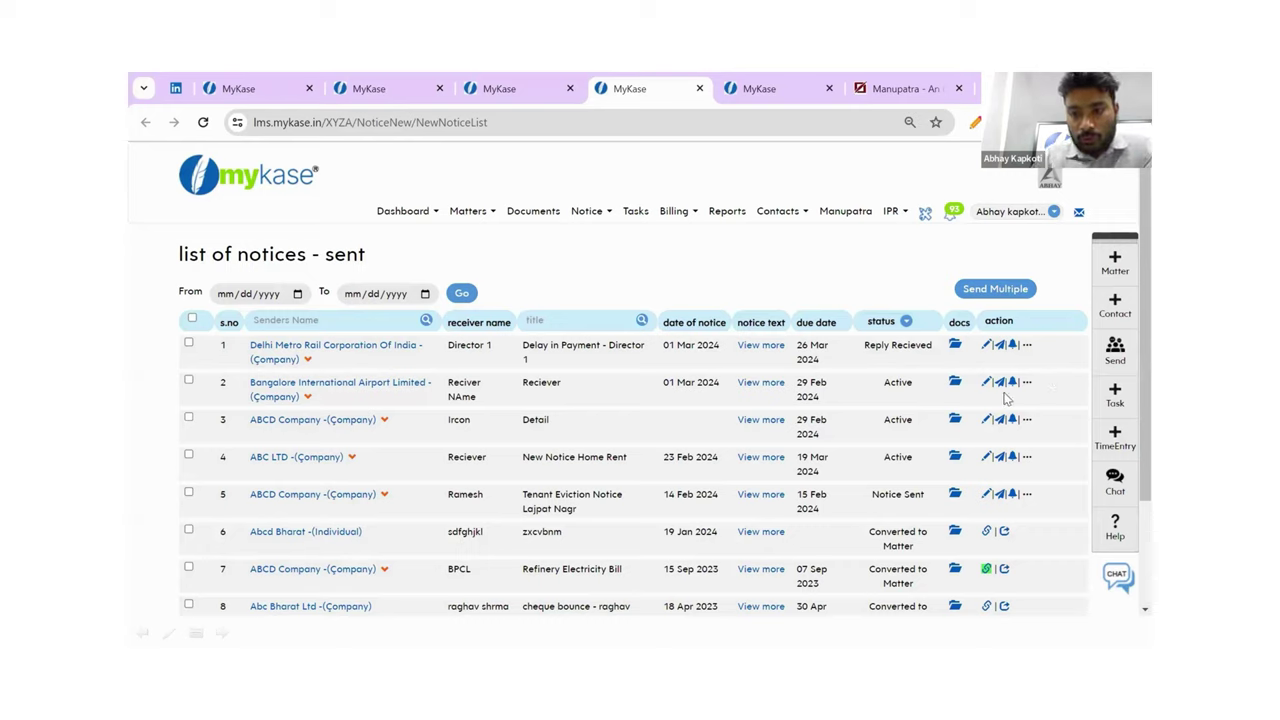
- Look through the client recipients for the Bangalore International Airport Limited notice, and send it to the second team member listed instead
left_click(1000, 384)
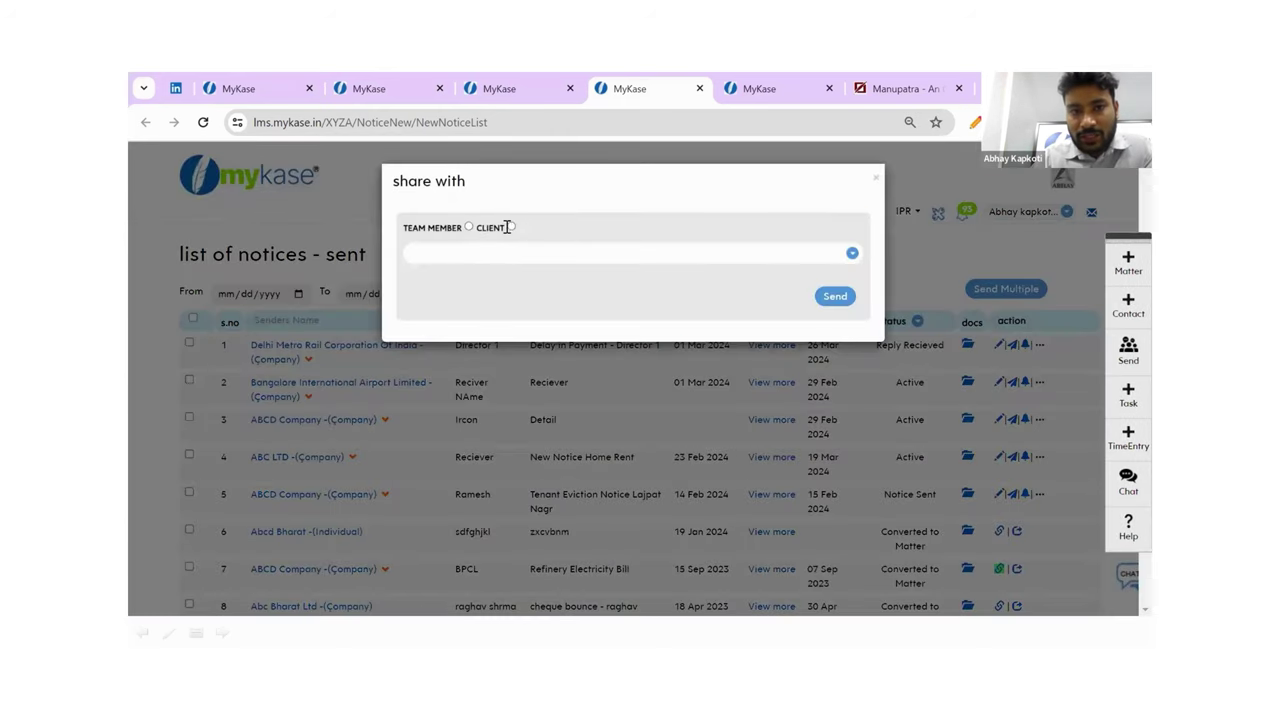
left_click(510, 227)
left_click(532, 254)
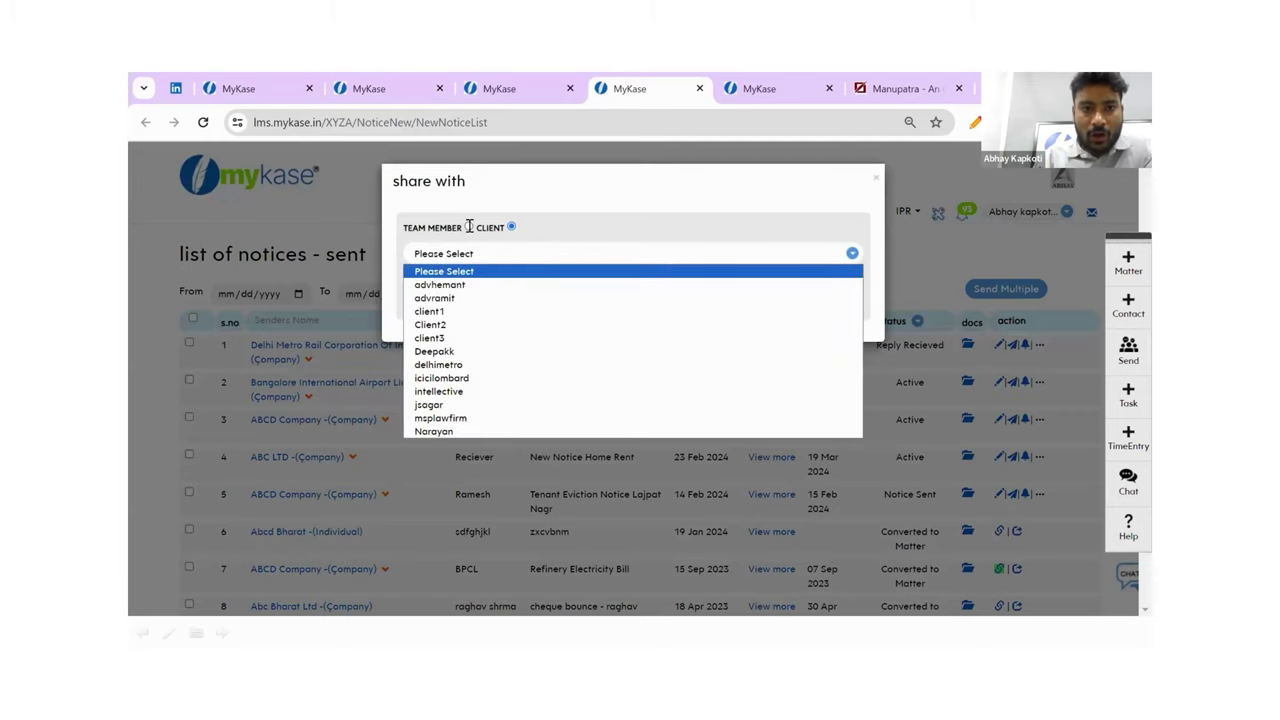
left_click(469, 227)
left_click(485, 255)
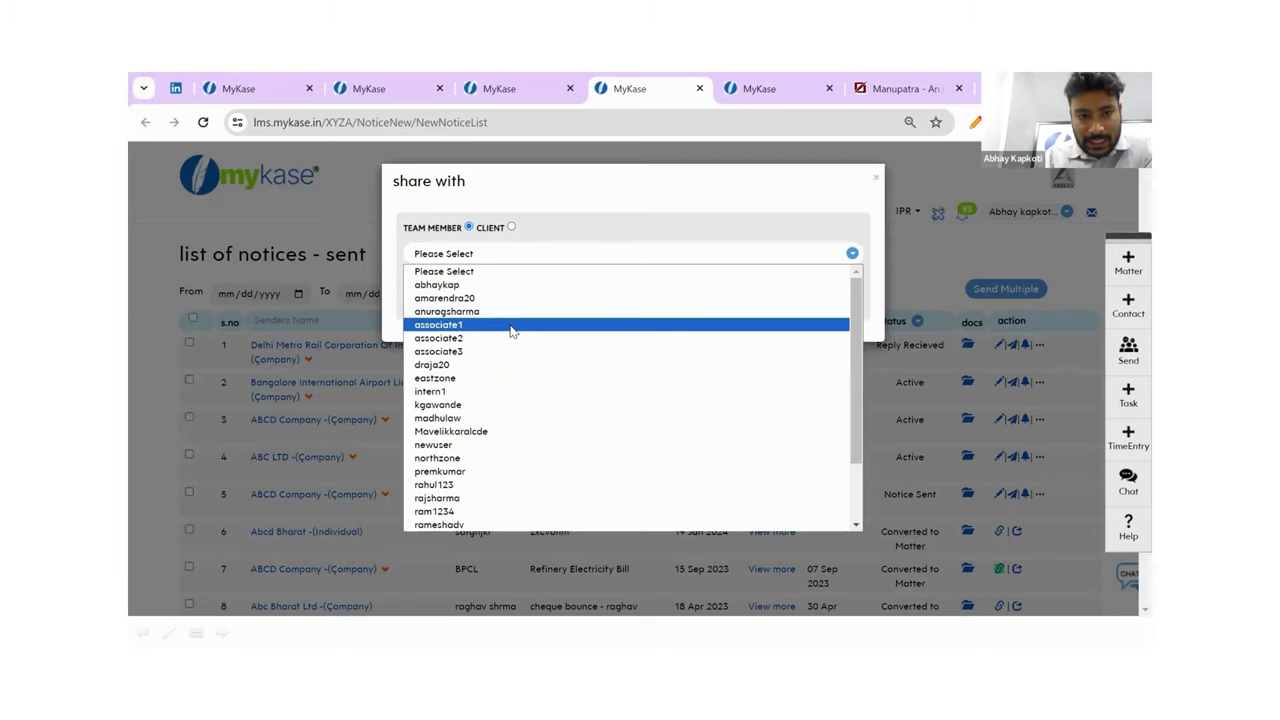
key("a")
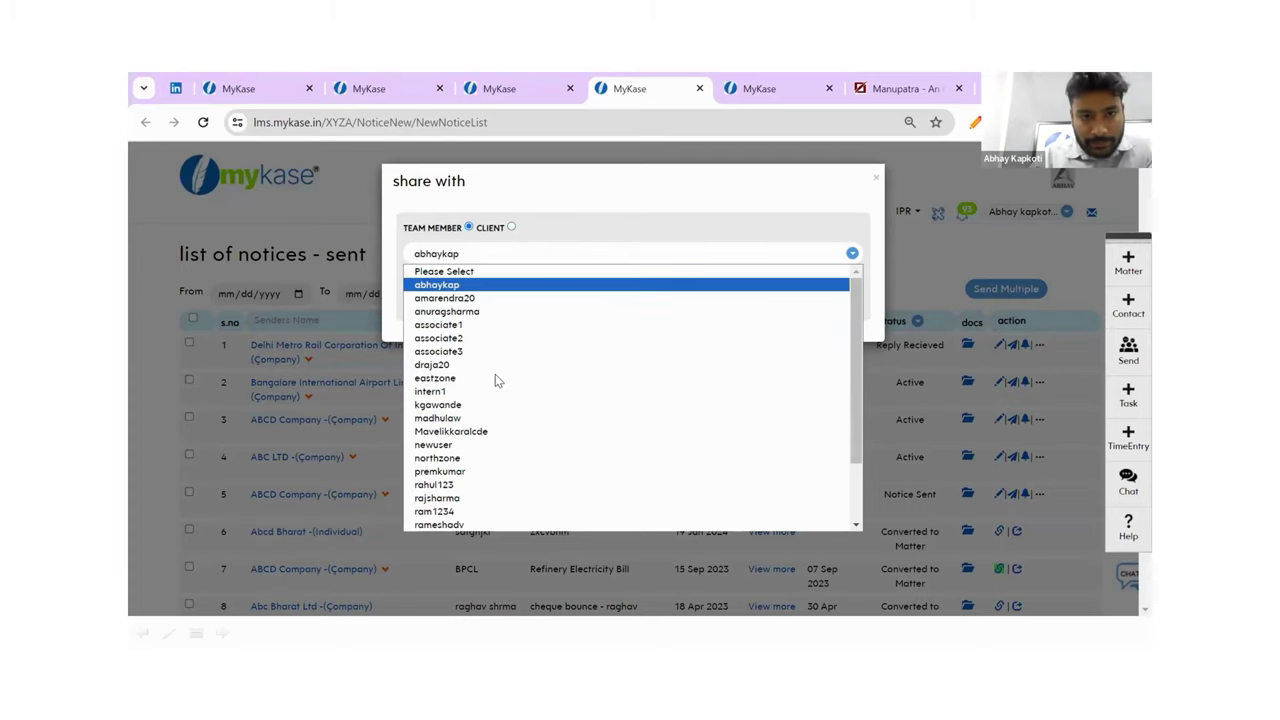
key("Down")
key("Return")
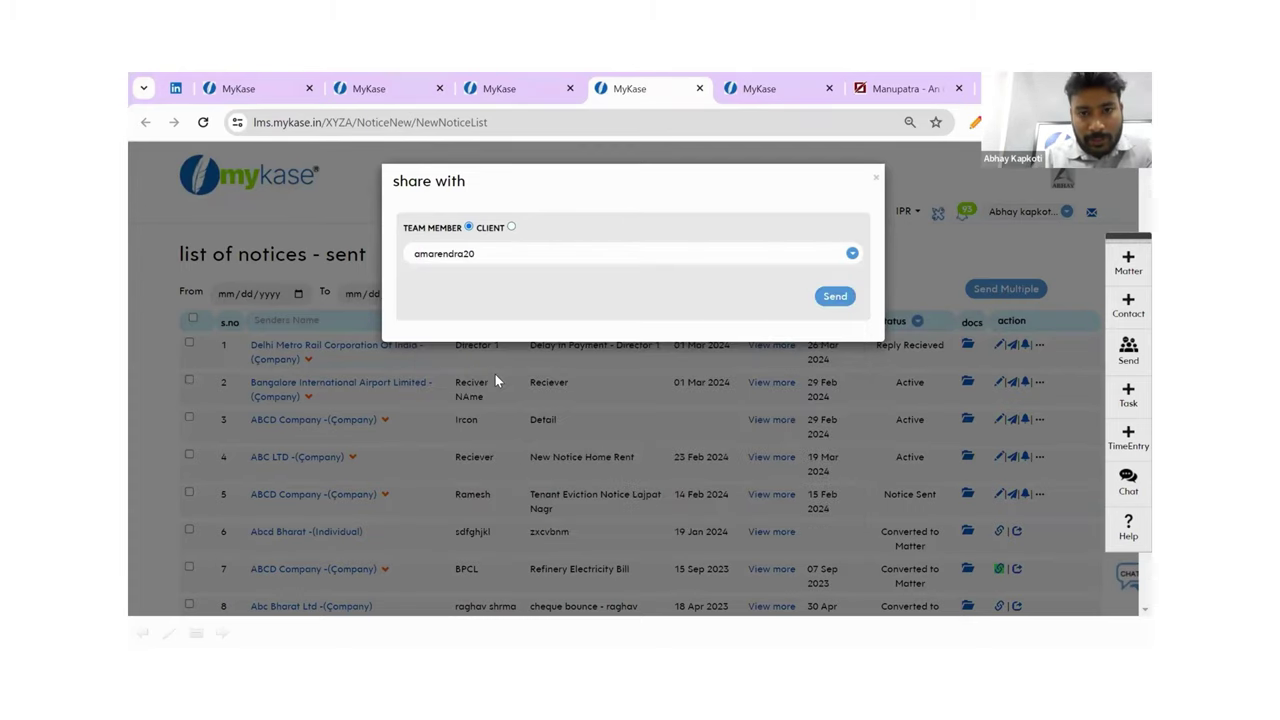
left_click(833, 310)
left_click(718, 226)
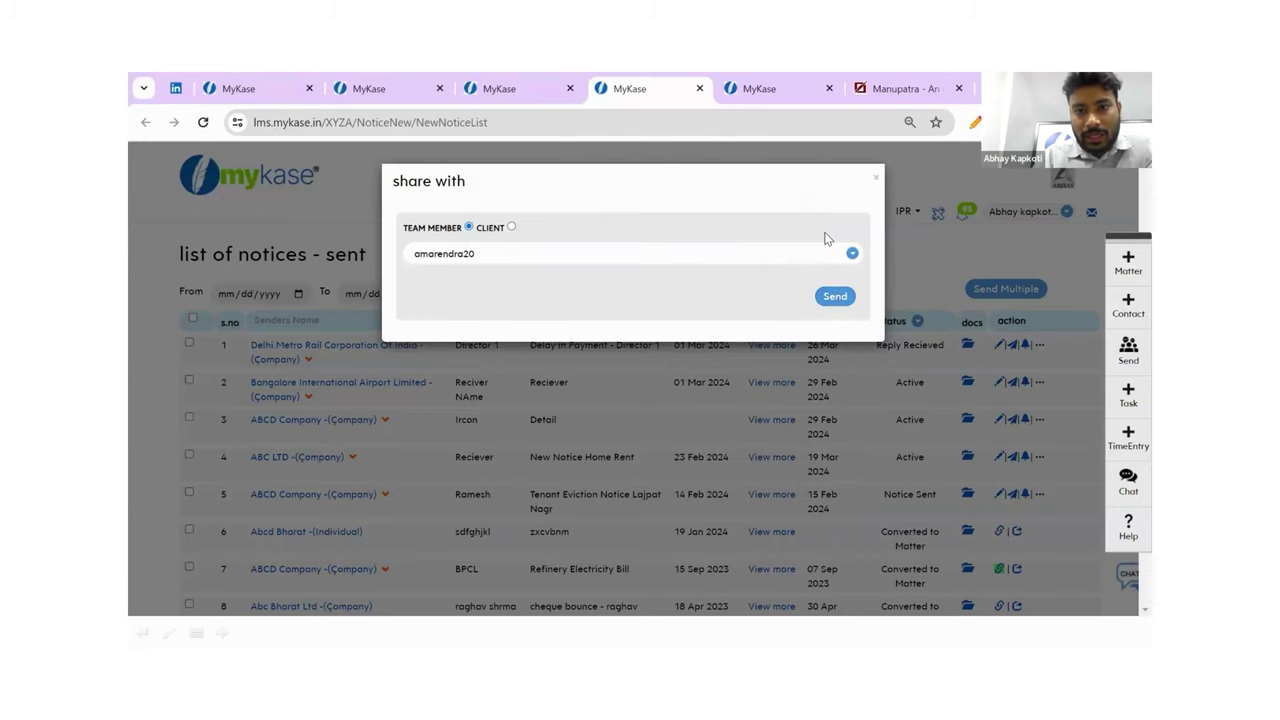
left_click(778, 224)
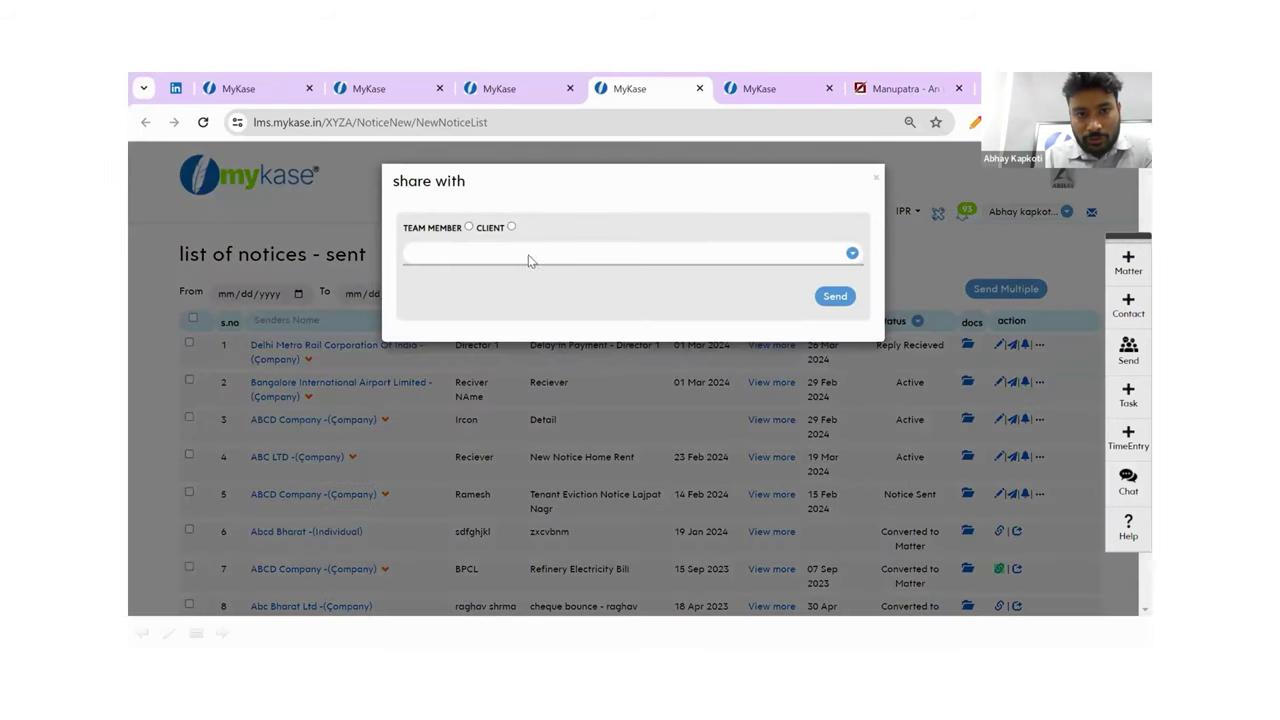
- Share the notice with the same team member again and confirm sending it
left_click(469, 227)
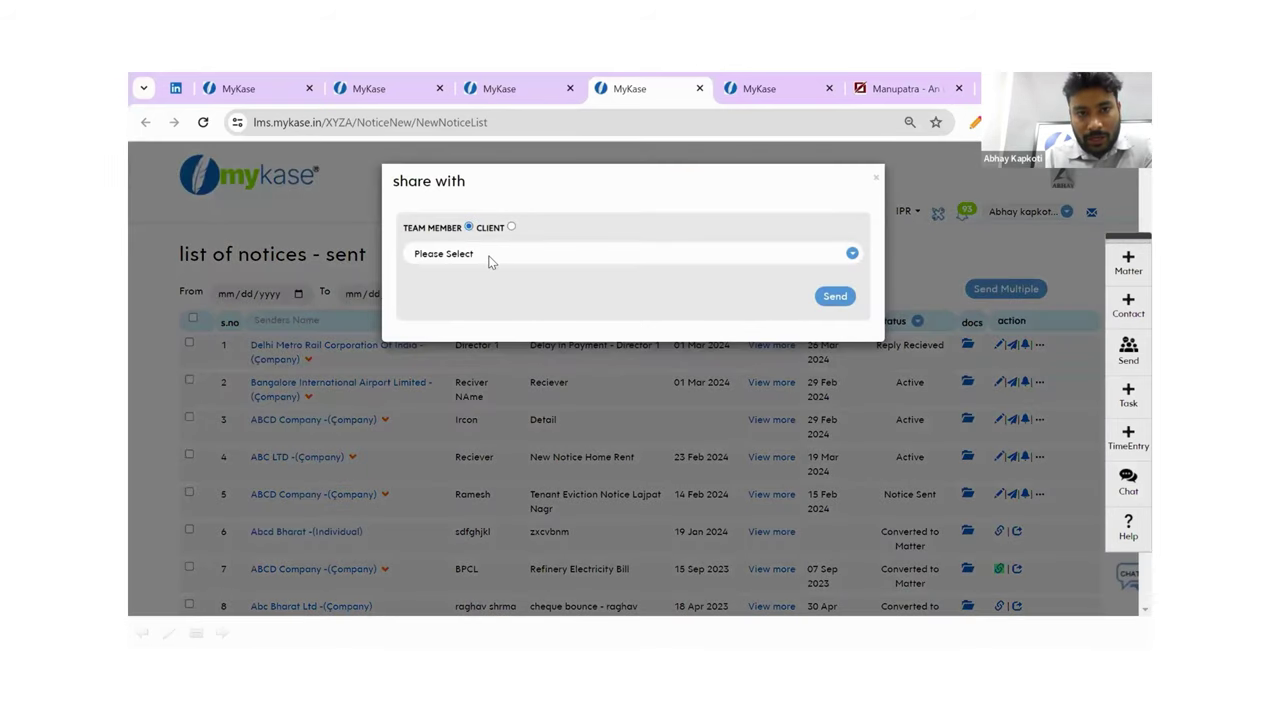
left_click(490, 258)
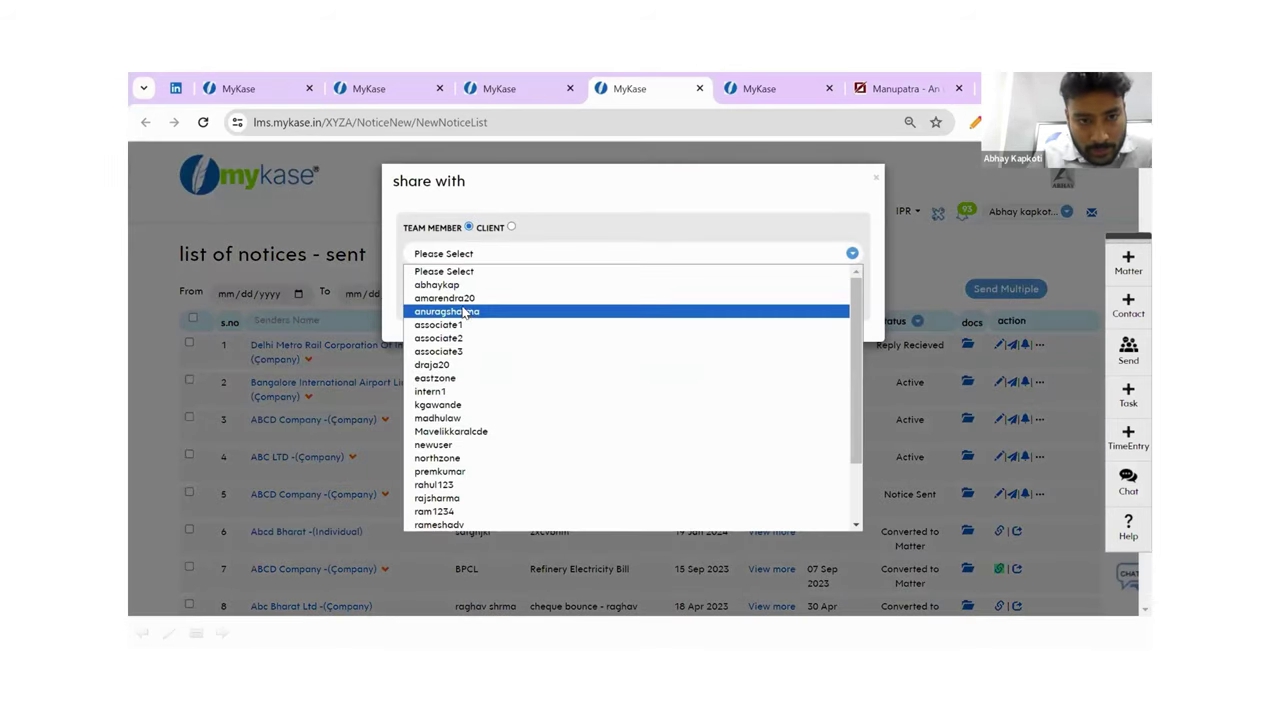
left_click(818, 299)
left_click(830, 297)
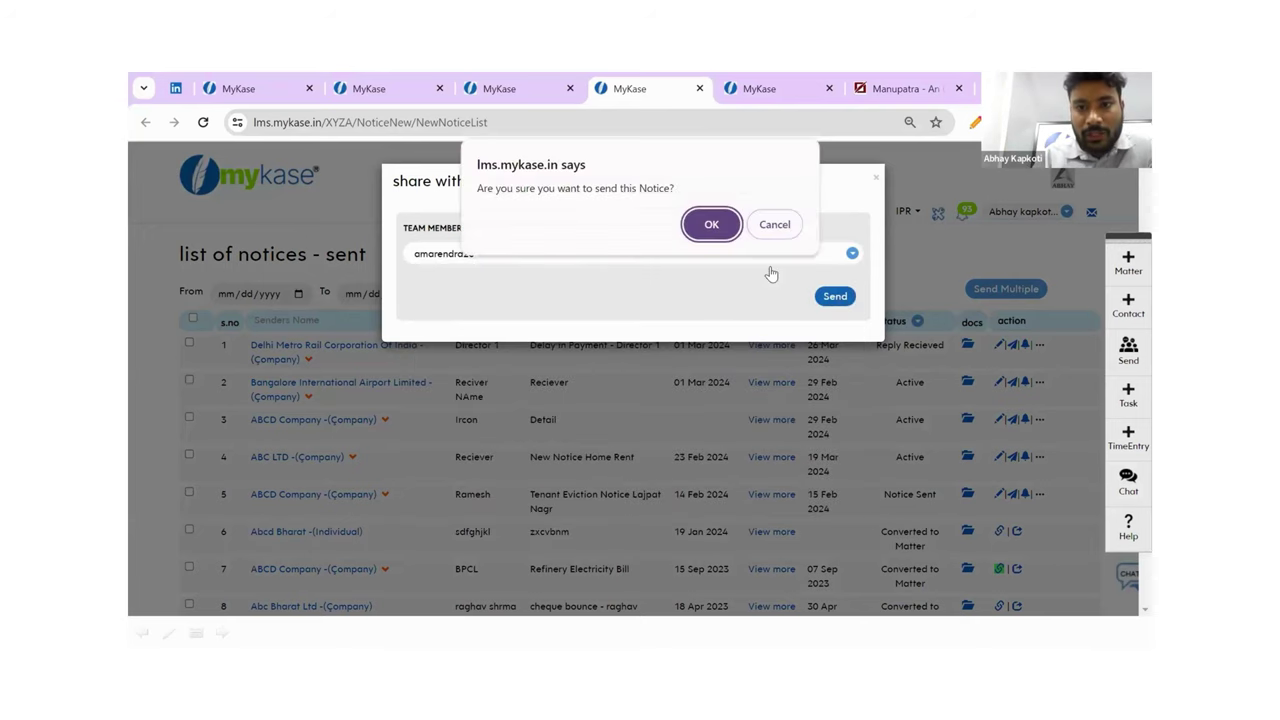
left_click(711, 225)
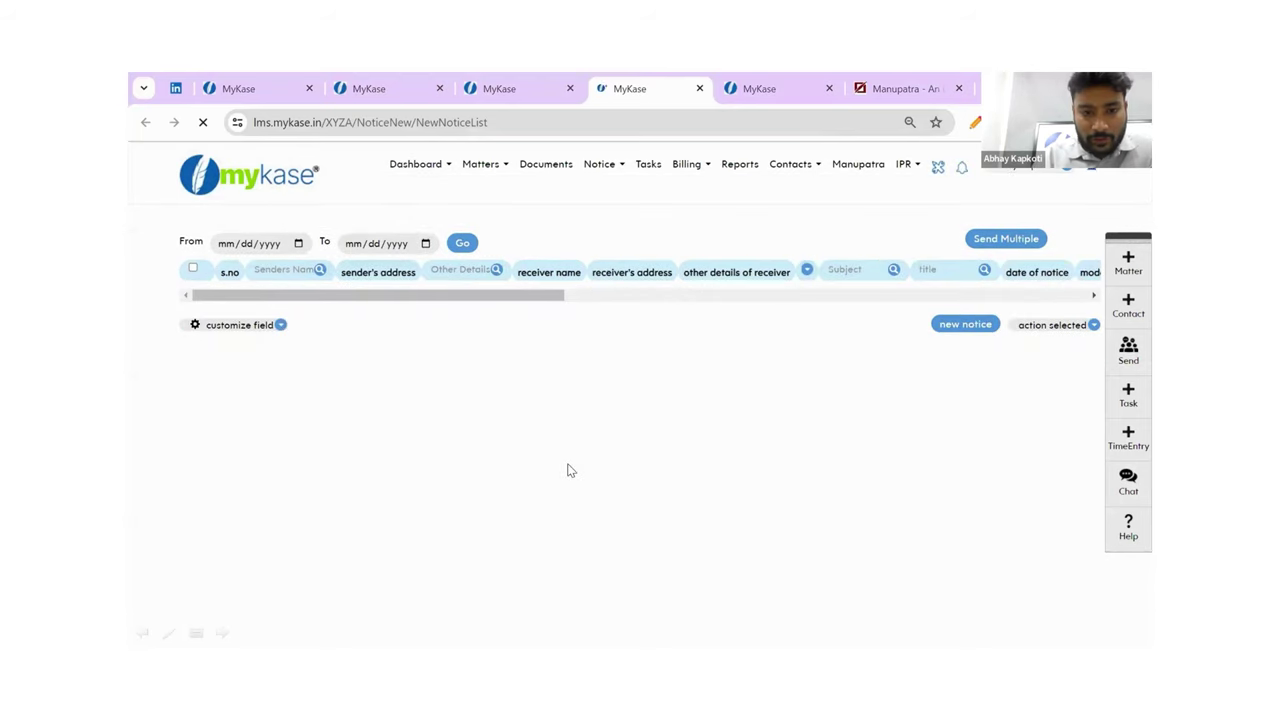
- Switch to the team member's browser window, view the notice feedback notification, and close the notifications
key("super")
mouse_move(498, 632)
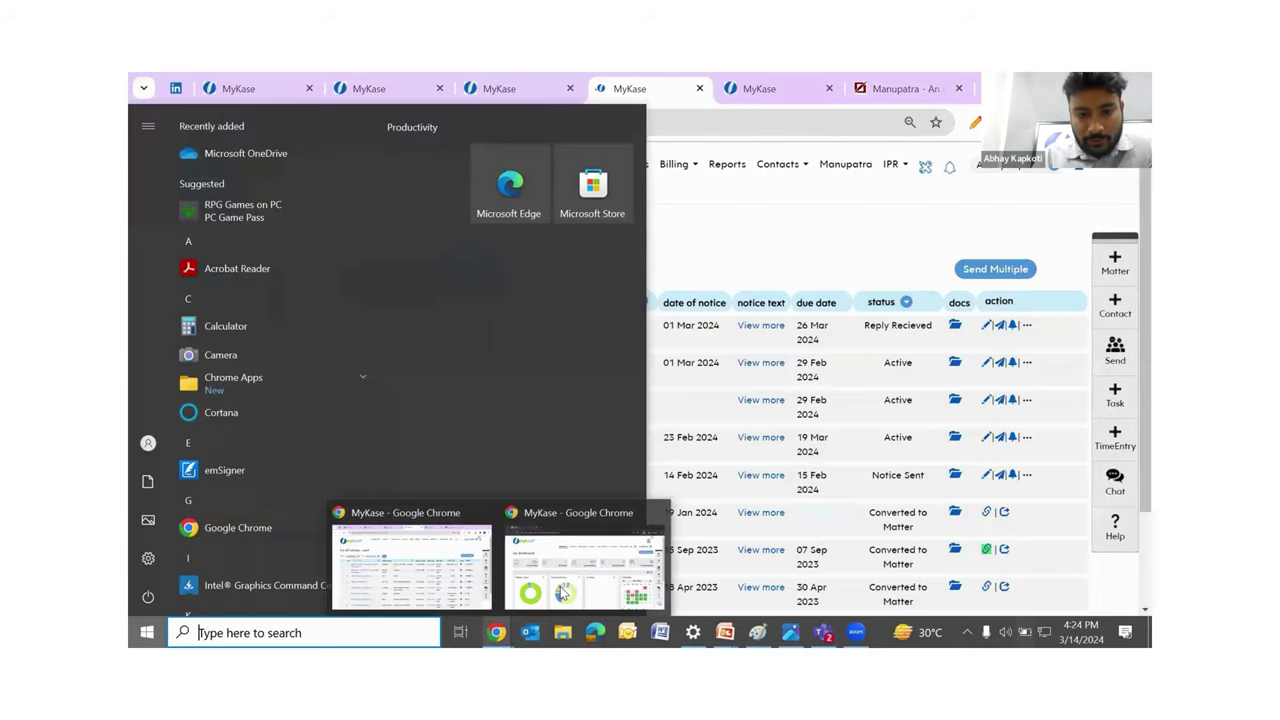
left_click(575, 565)
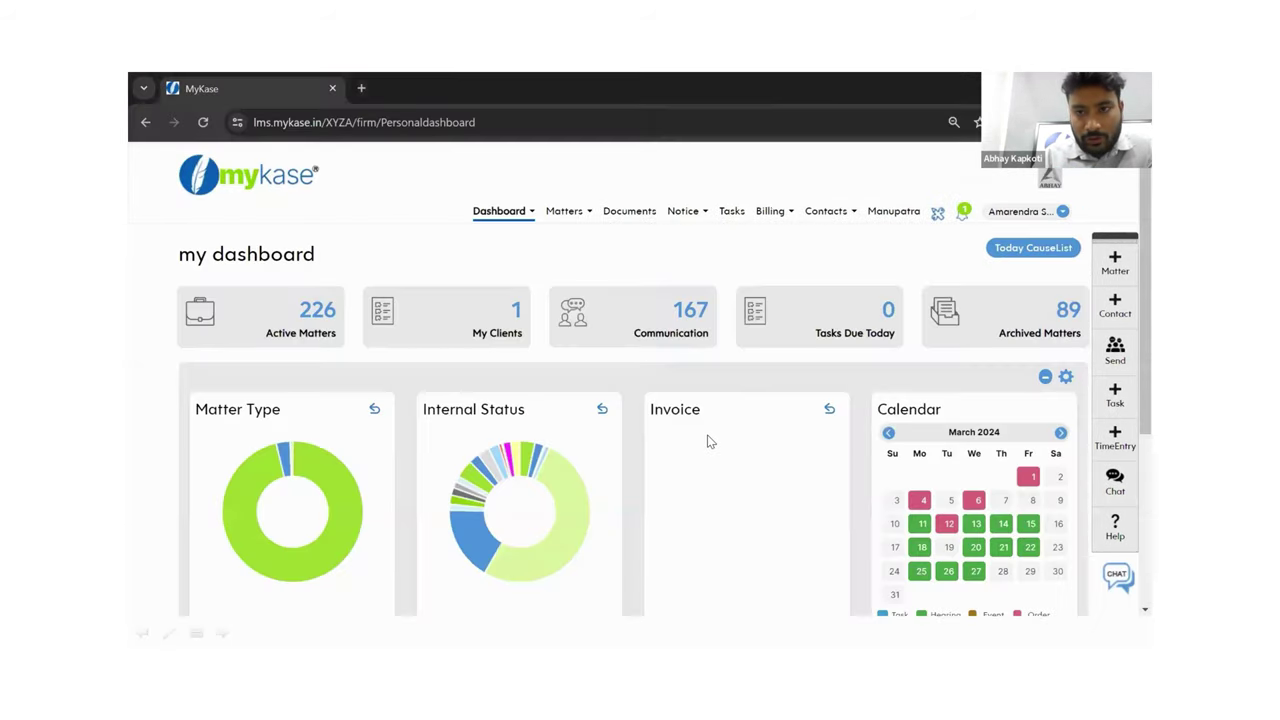
left_click(963, 211)
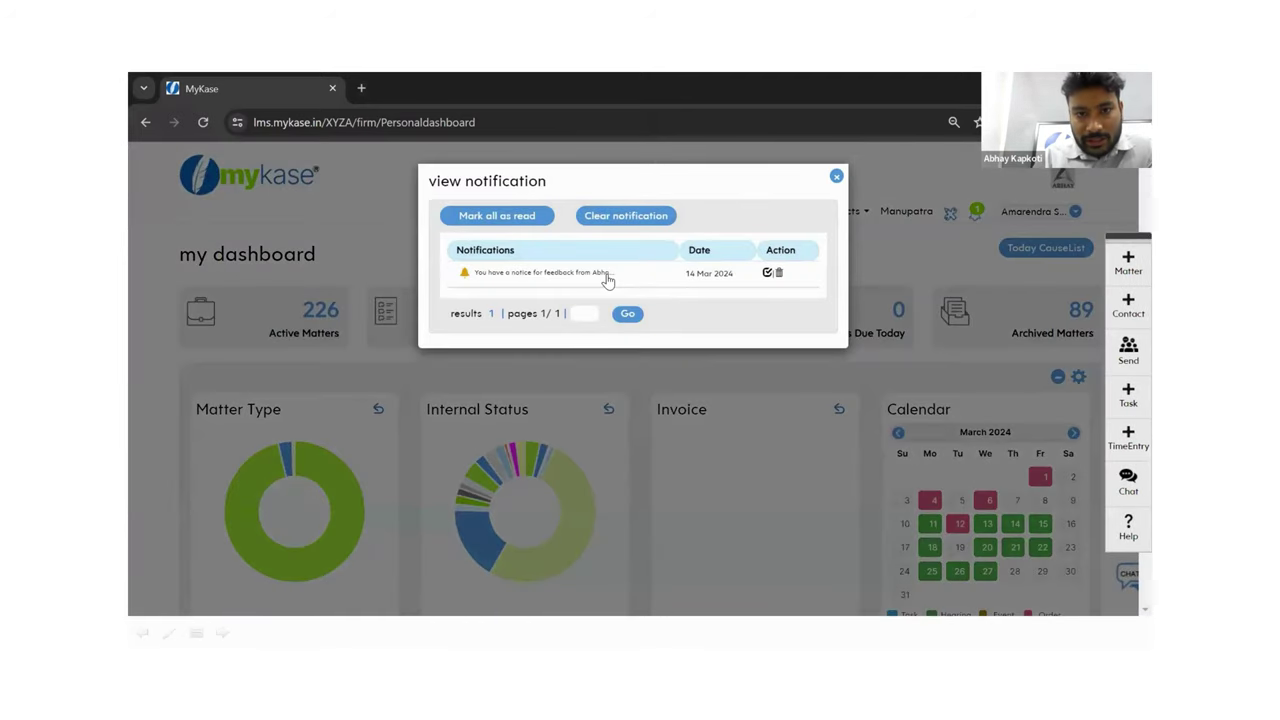
left_click(607, 279)
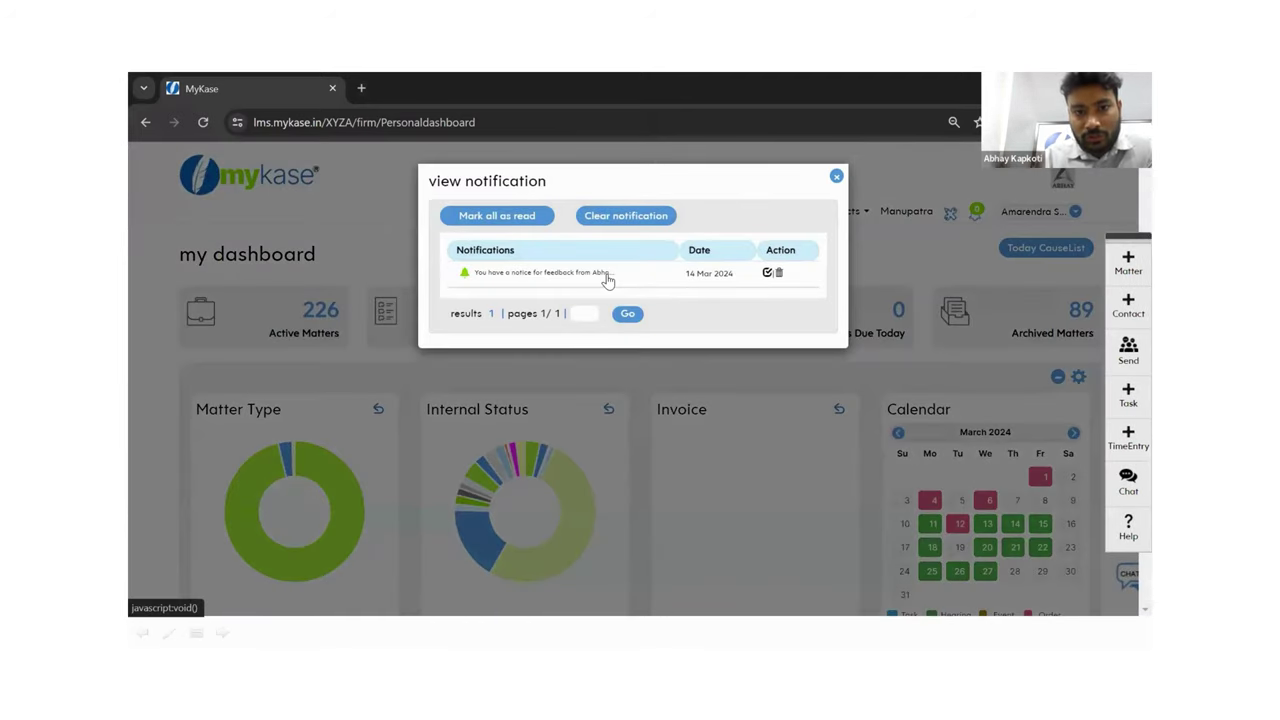
left_click(836, 176)
- Open the list of sent notices that have been shared with the team member
left_click(696, 220)
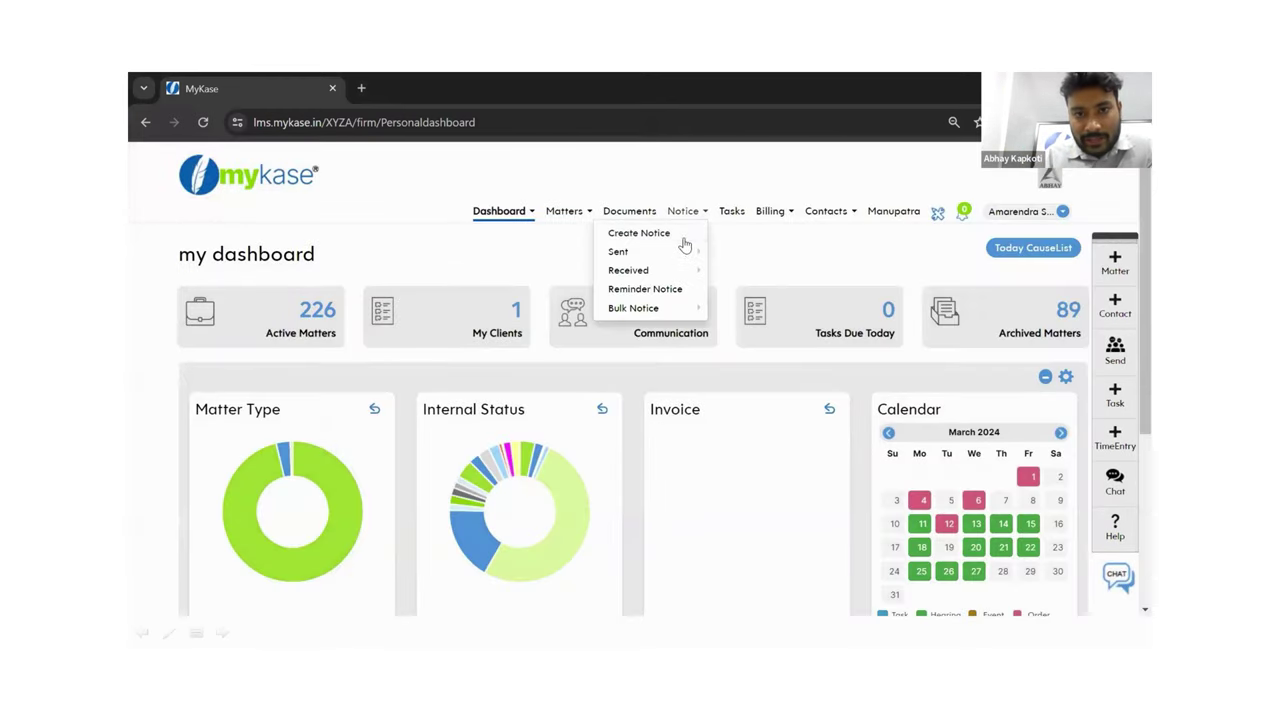
mouse_move(680, 268)
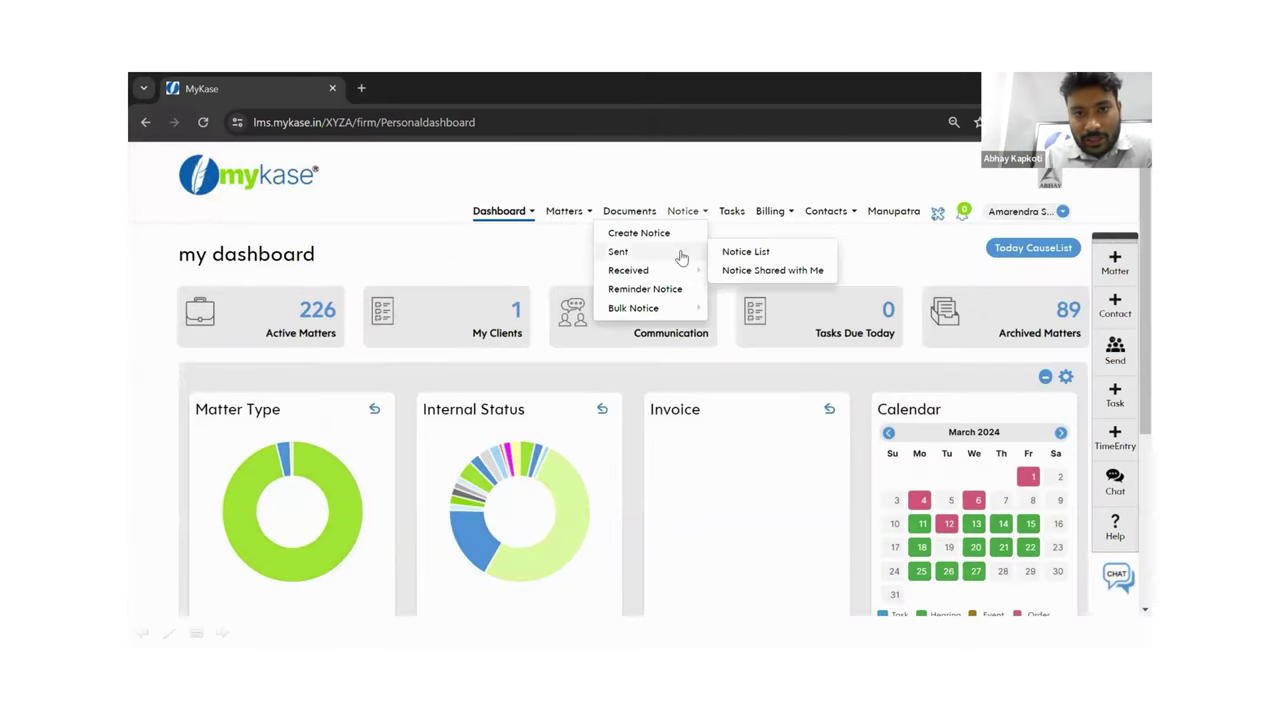
left_click(736, 276)
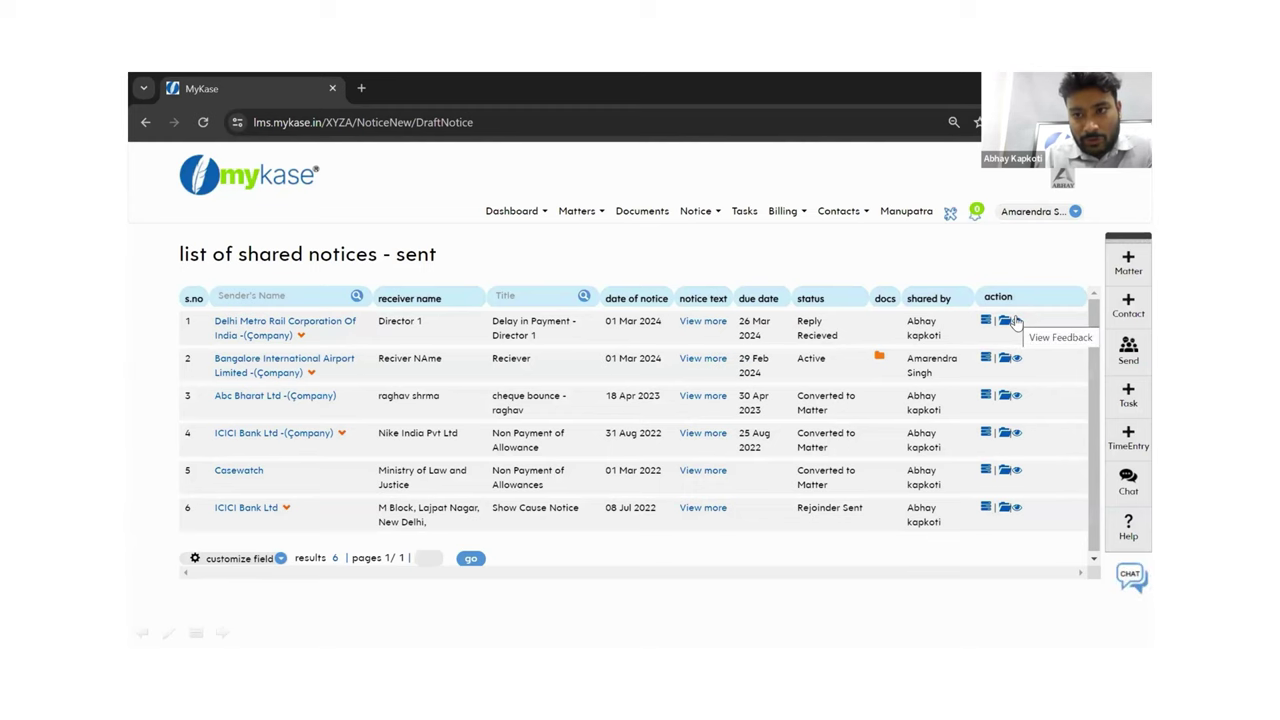
- View the draft versions of the Delhi Metro Rail Corporation notice without saving a copy, and check its feedback log
left_click(1005, 321)
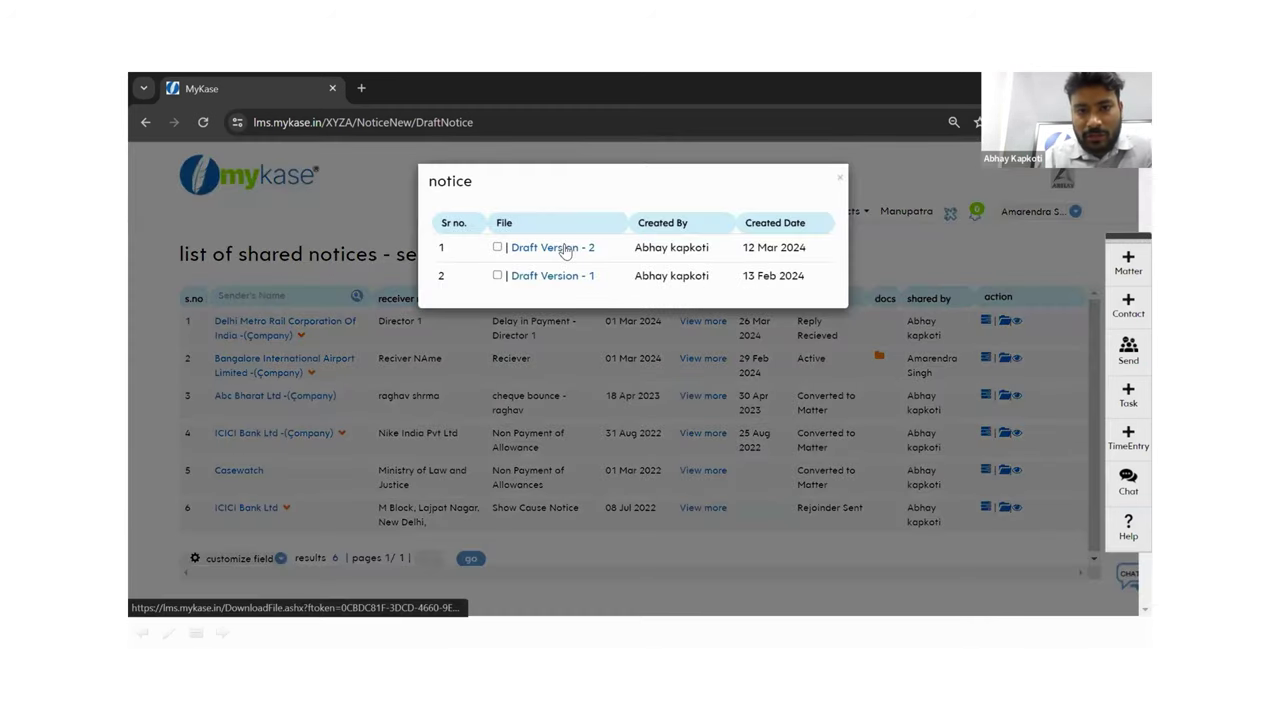
left_click(563, 249)
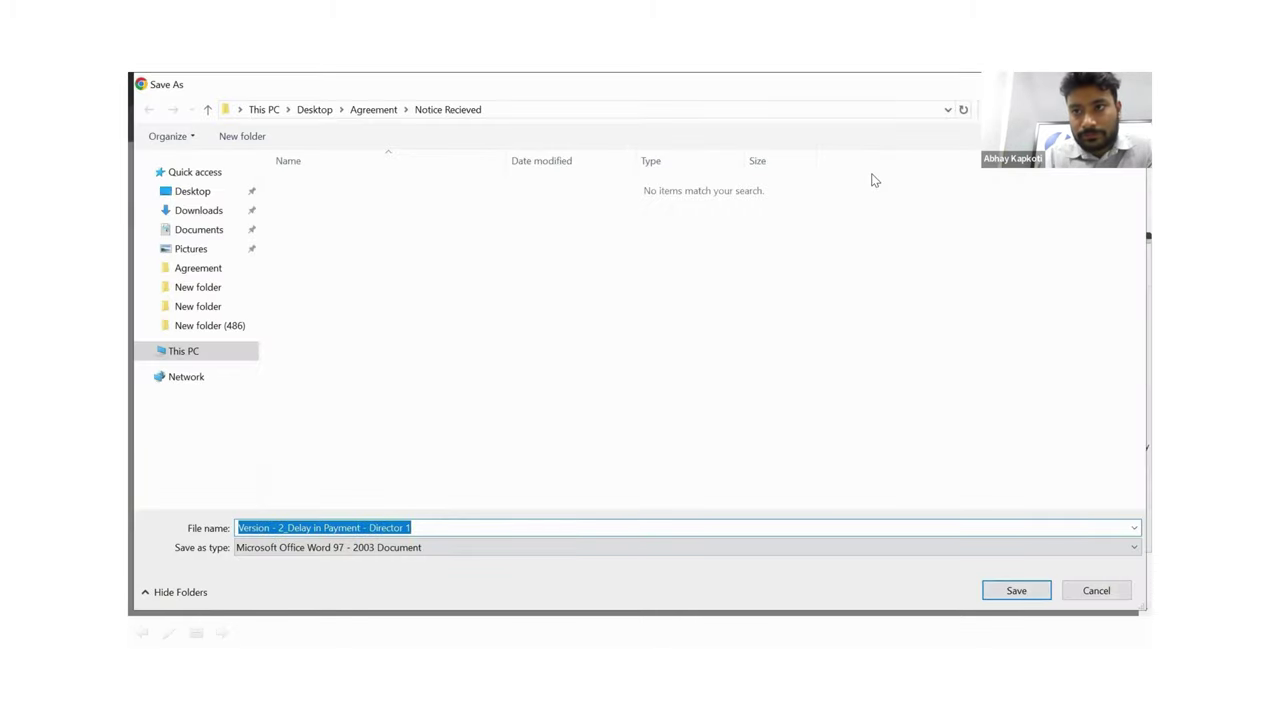
key("Escape")
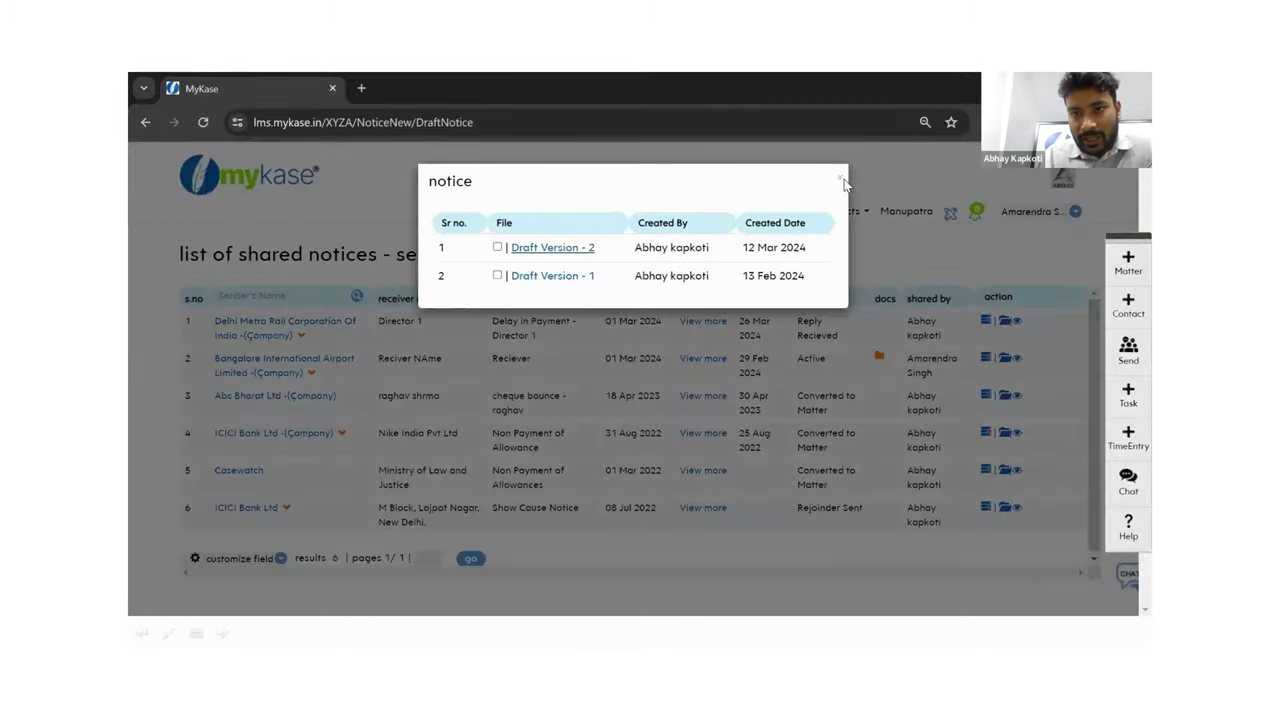
left_click(841, 181)
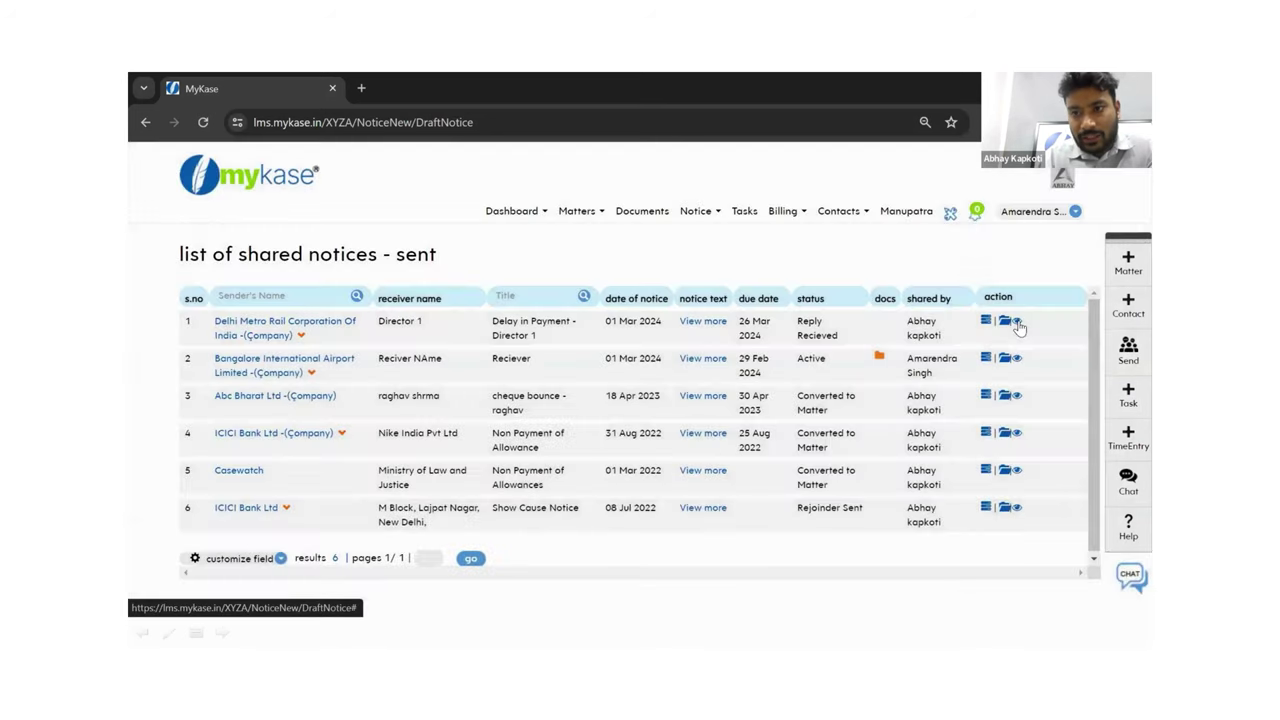
left_click(1016, 322)
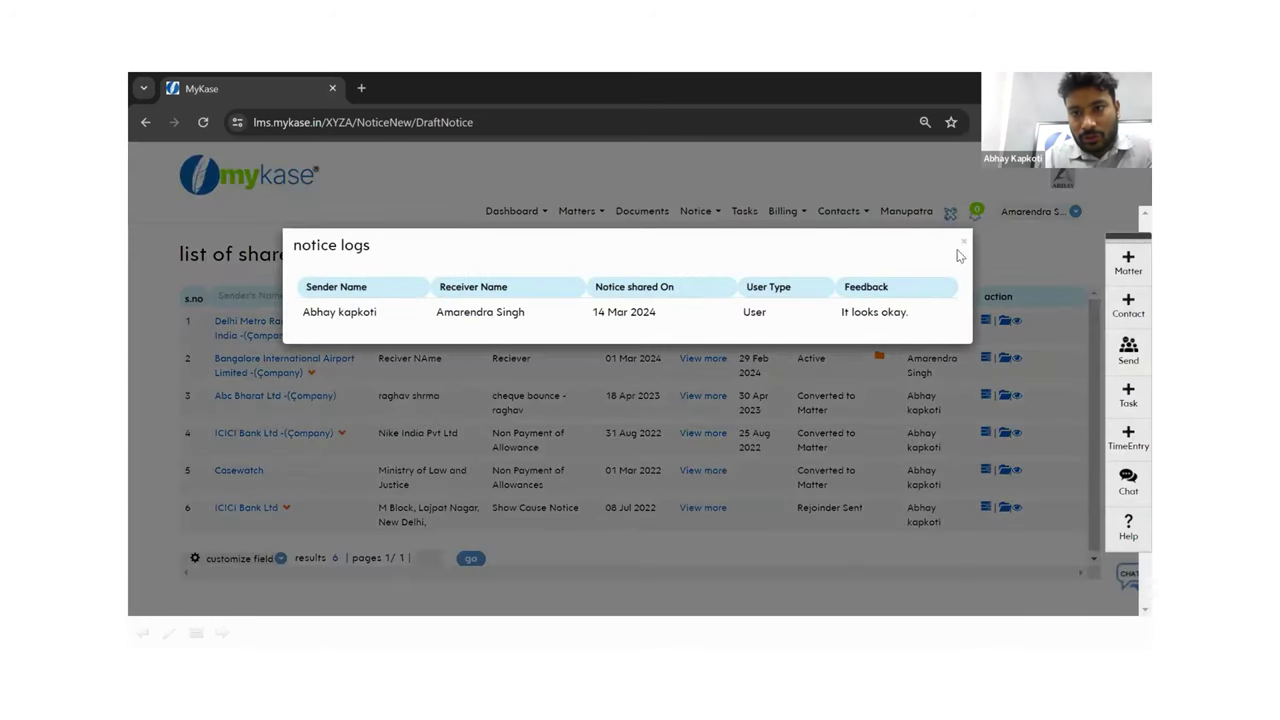
left_click(963, 243)
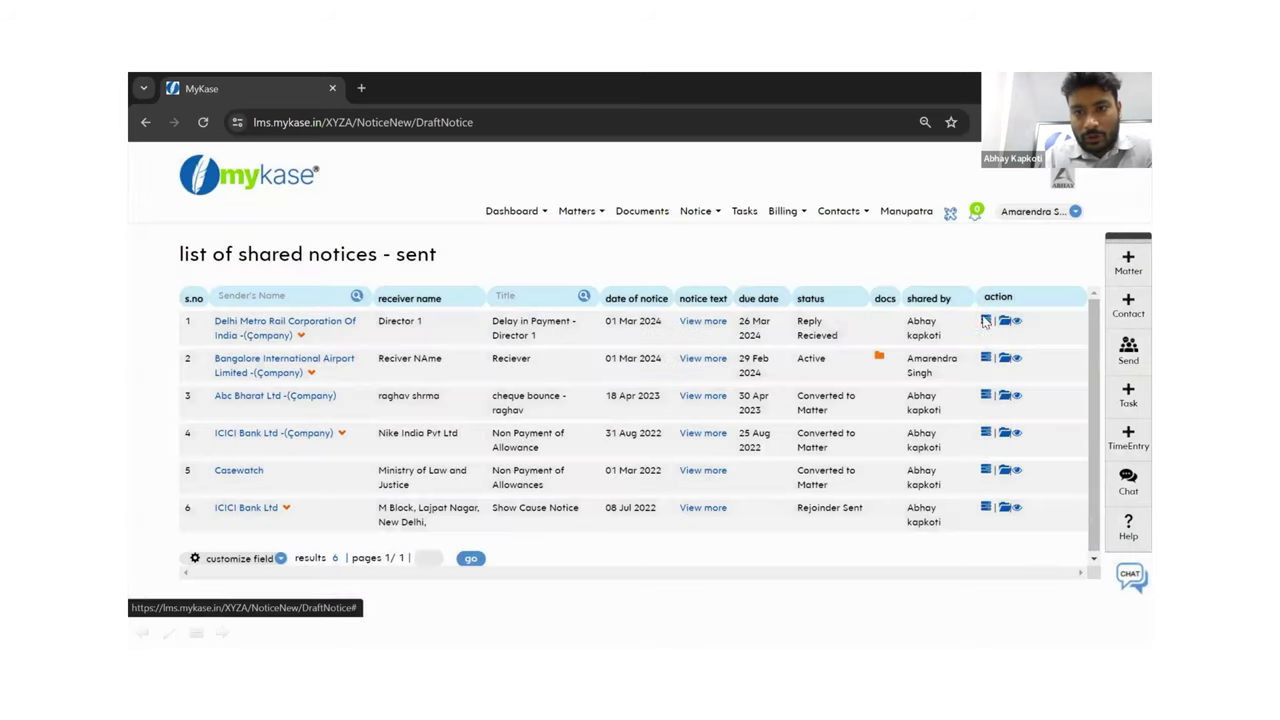
- Save the feedback "You need update date." on the Delhi Metro Rail Corporation notice
left_click(985, 321)
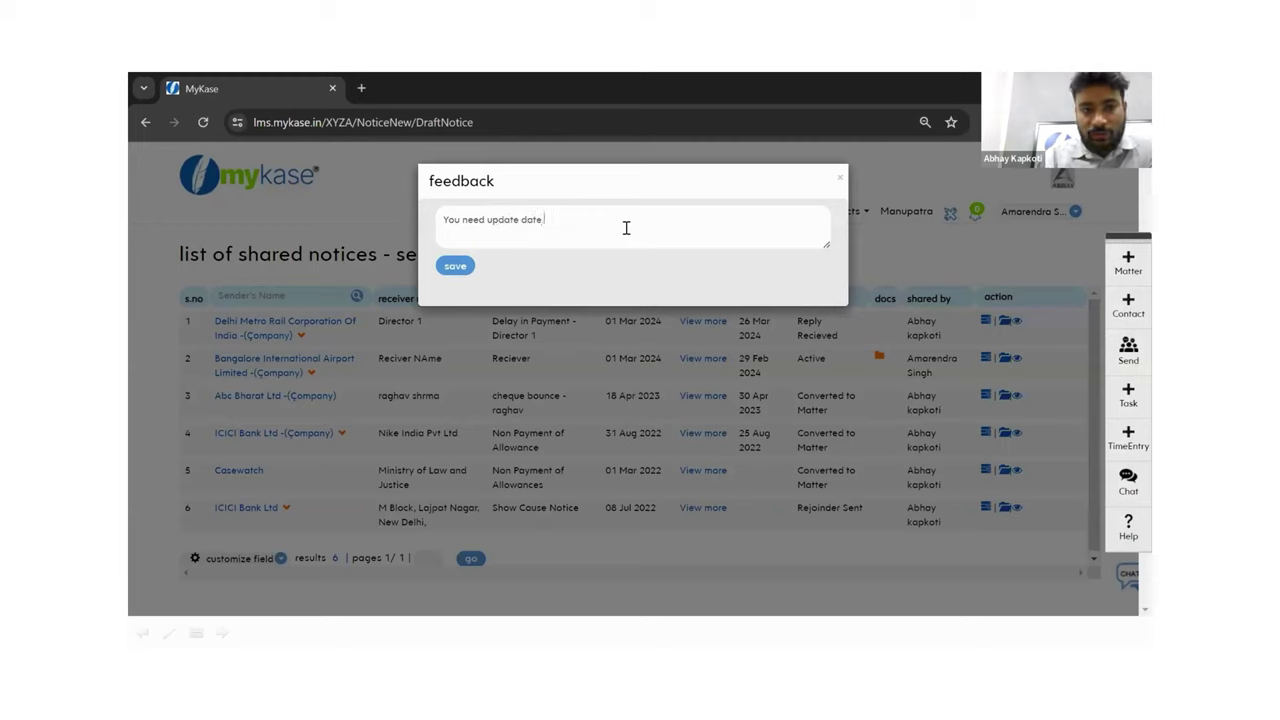
type(".")
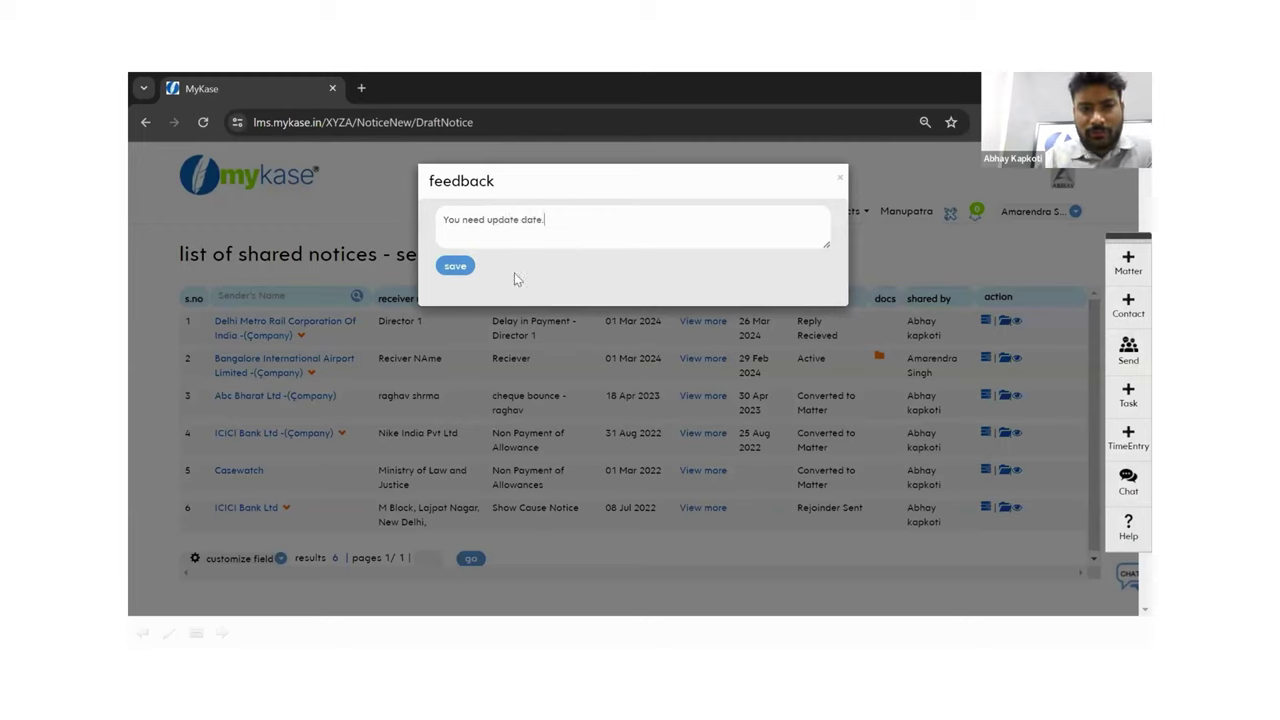
left_click(447, 276)
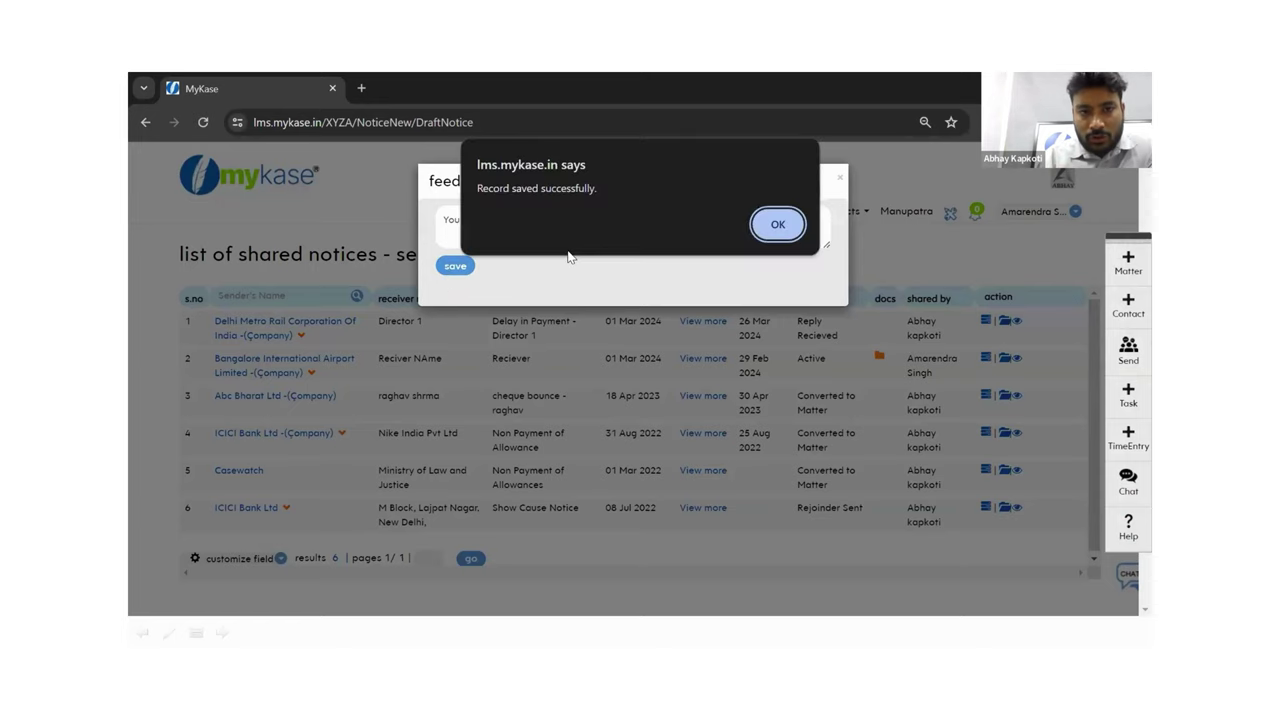
left_click(776, 236)
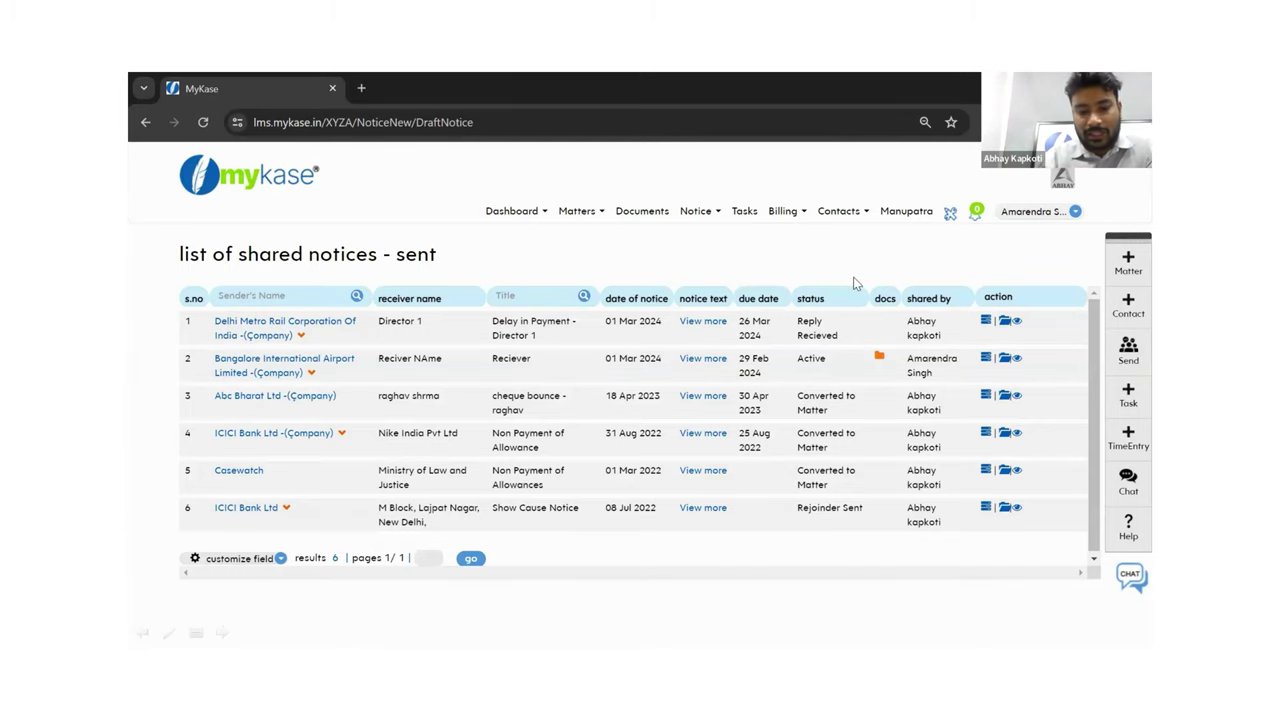
- Switch back to the original browser window, and view and close the sharing log of the Delhi Metro Rail Corporation notice
key("super")
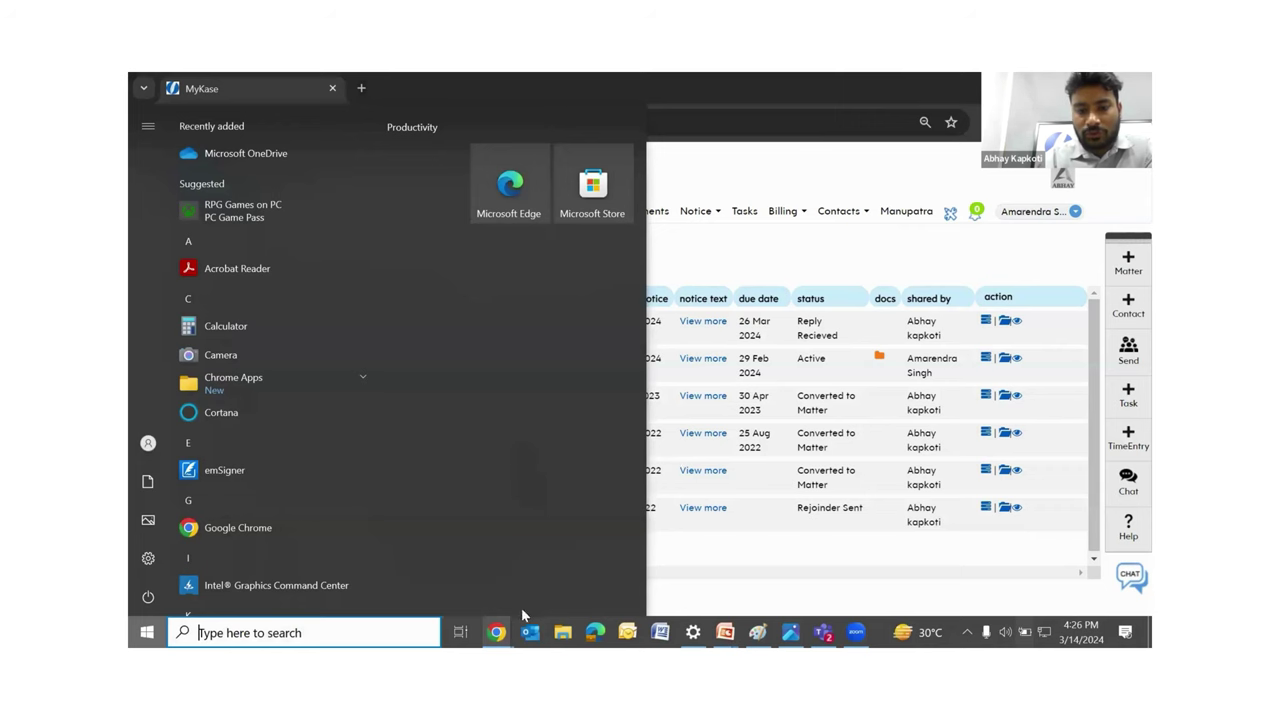
mouse_move(497, 632)
left_click(441, 585)
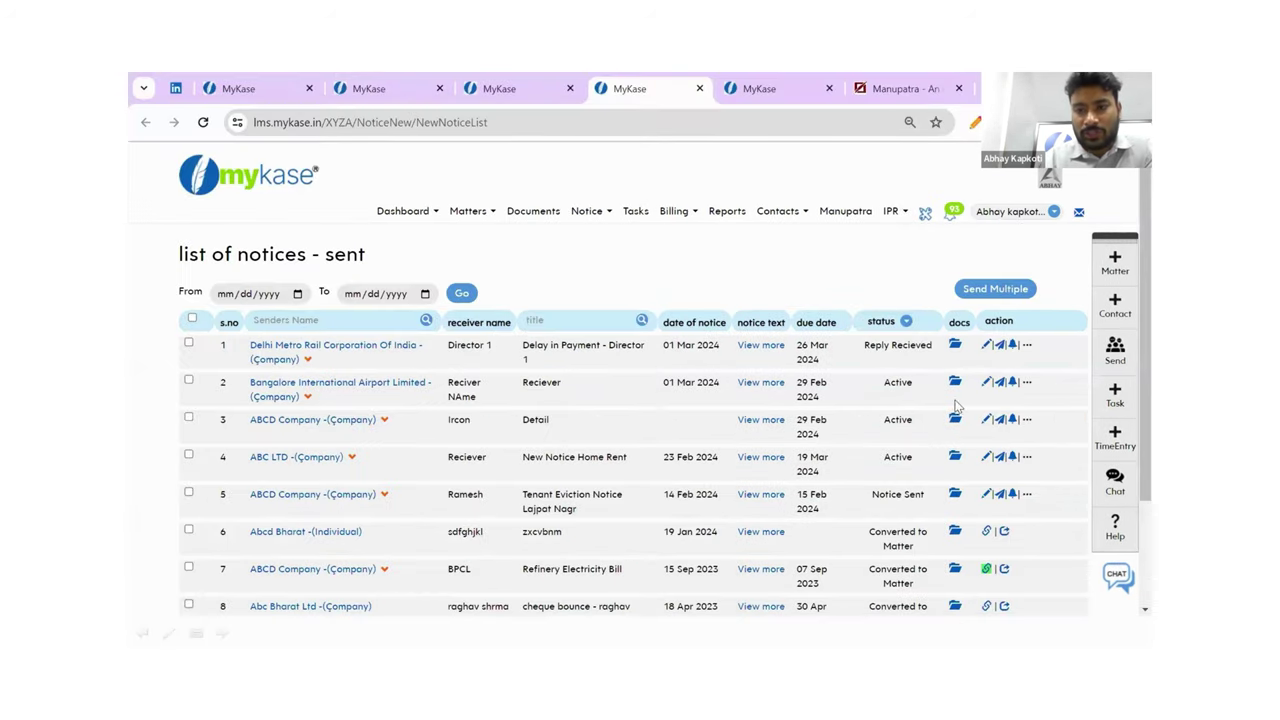
left_click(1026, 344)
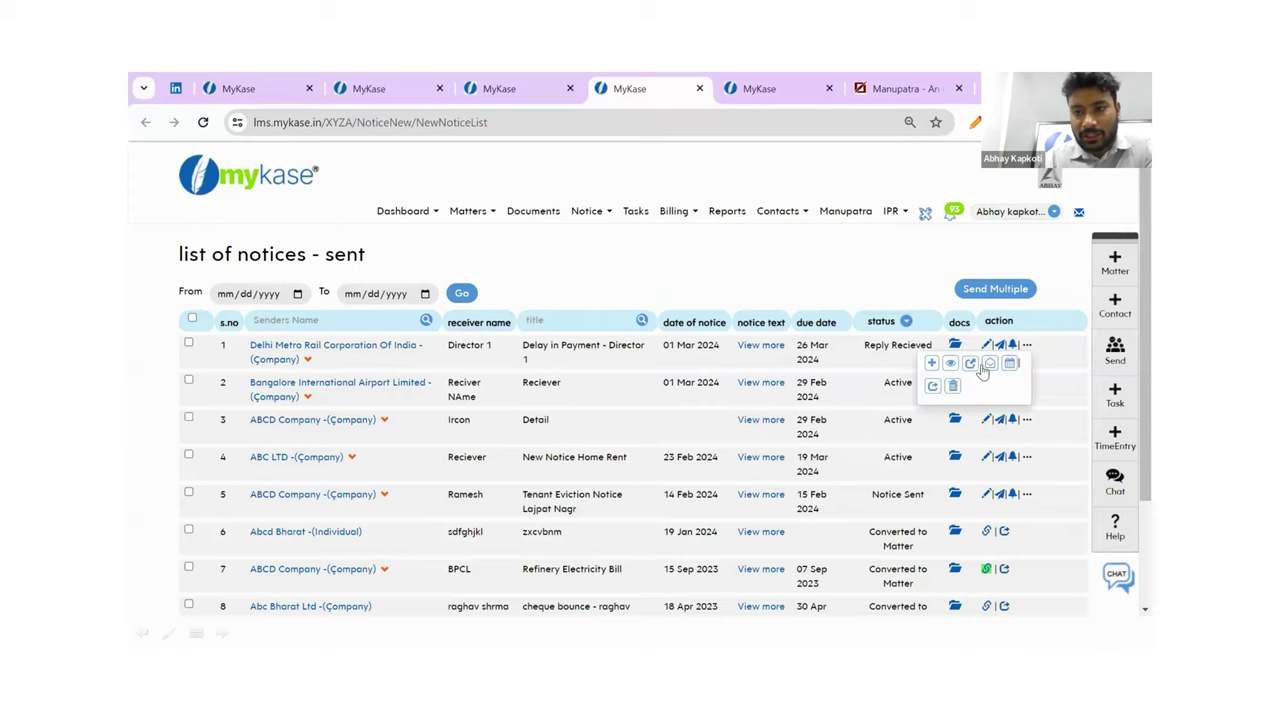
left_click(952, 364)
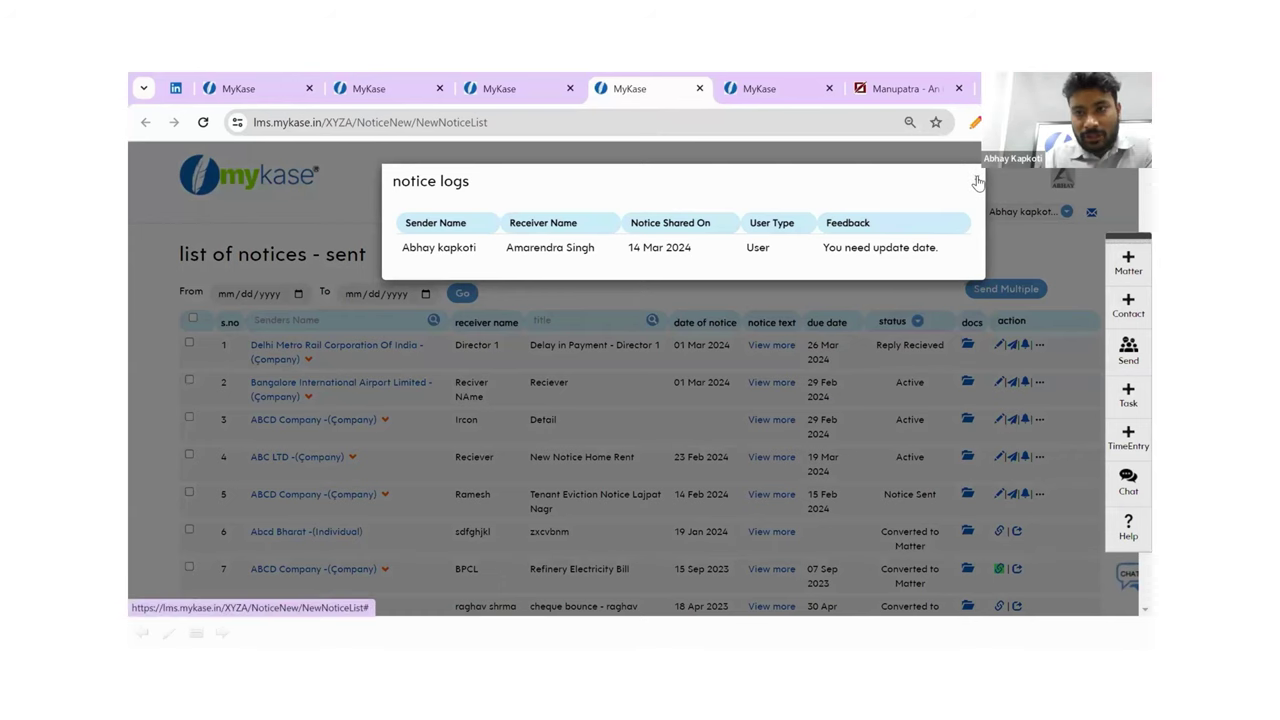
left_click(977, 180)
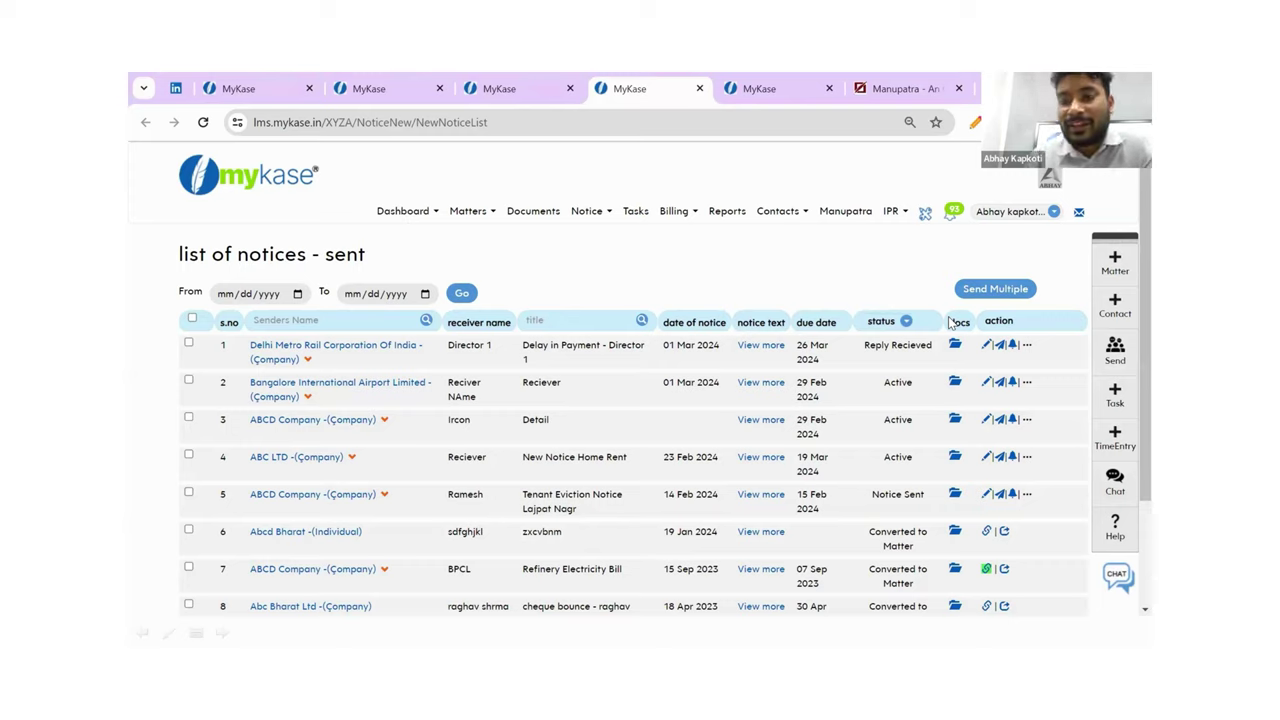
- View the form for recording a received reply to the Delhi Metro Rail Corporation notice, and close it without saving
left_click(1030, 349)
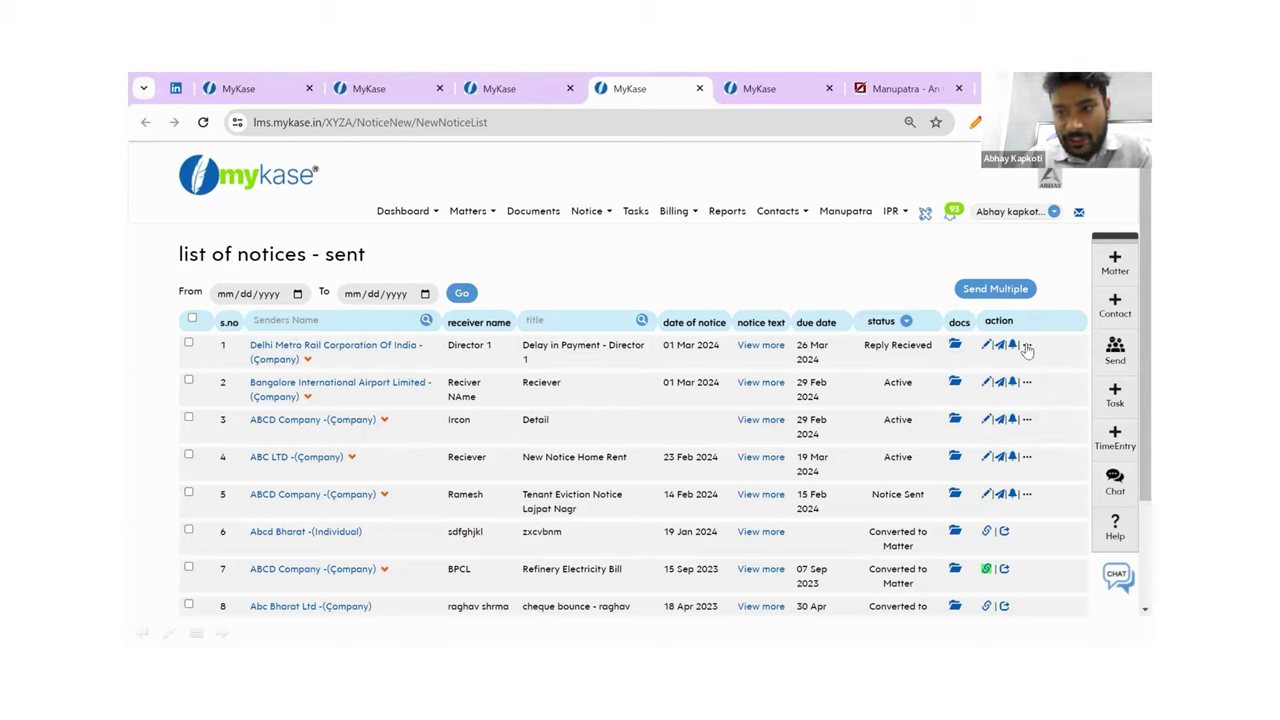
mouse_move(998, 347)
left_click(931, 363)
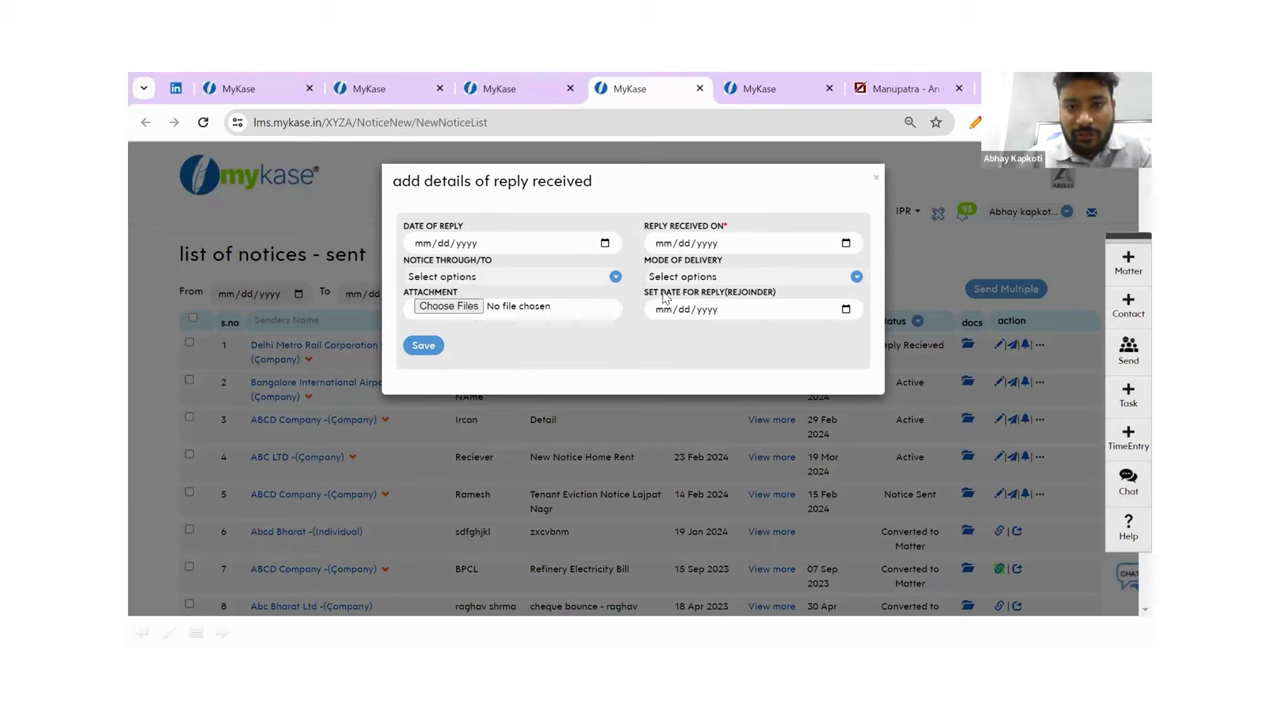
left_click(873, 183)
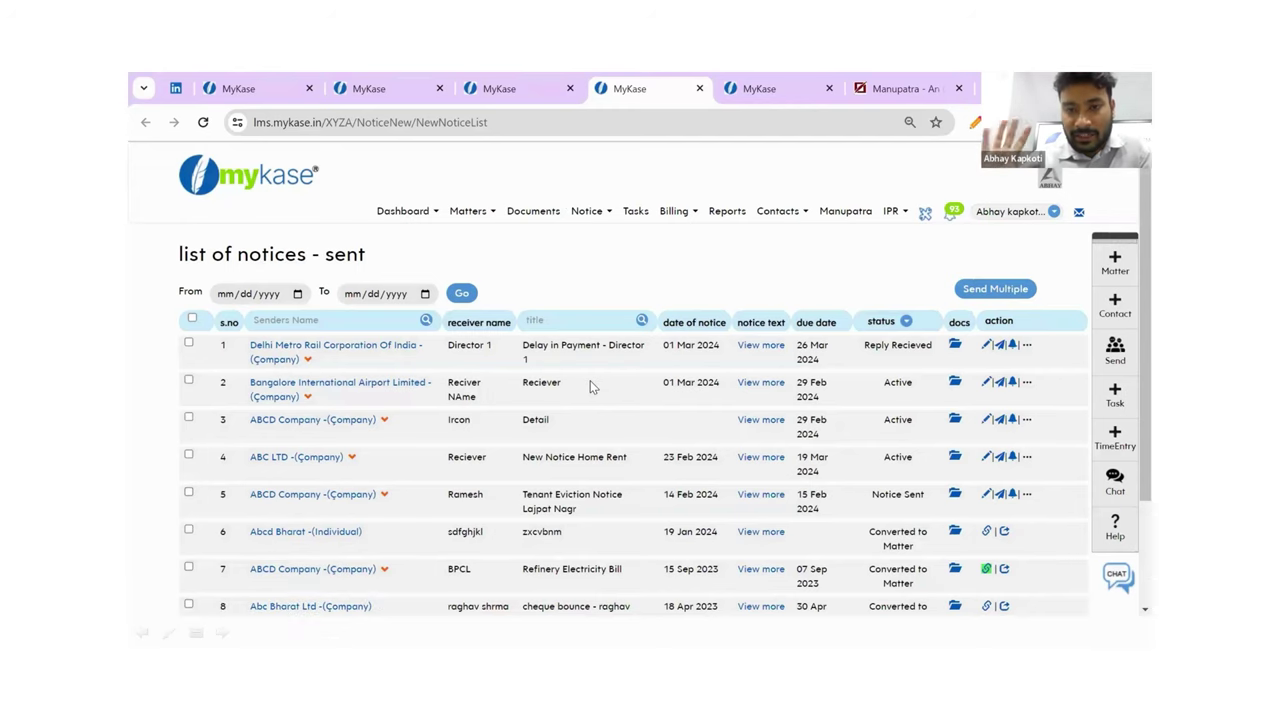
- Try an alert 2 days before the custom date 03/29/2024 for the Delhi Metro Rail Corporation notice, and close it without saving
left_click(1001, 346)
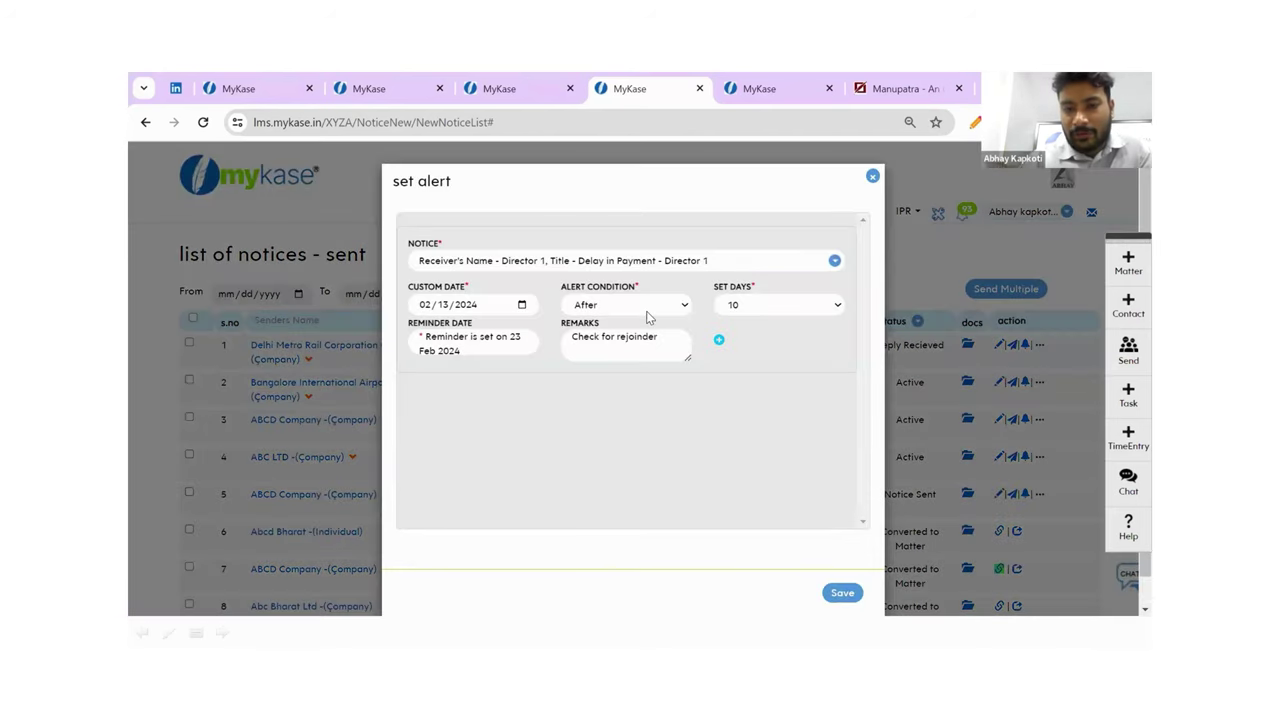
left_click(646, 306)
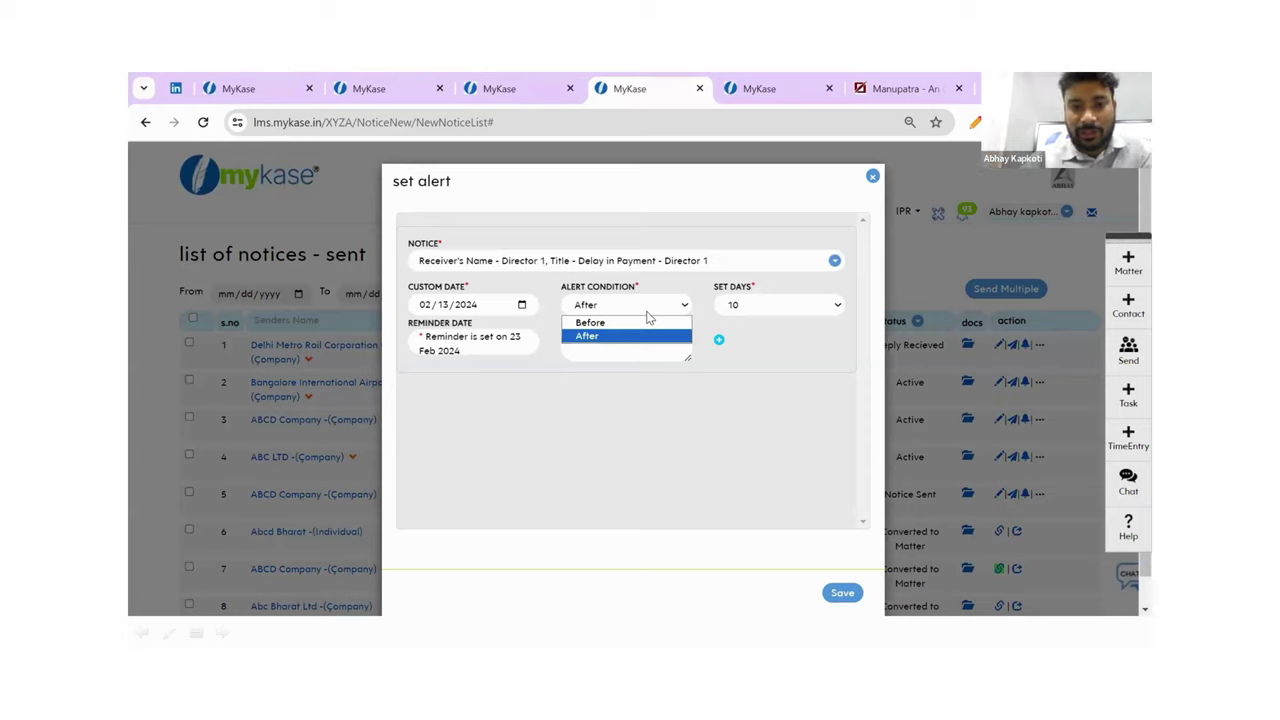
left_click(626, 323)
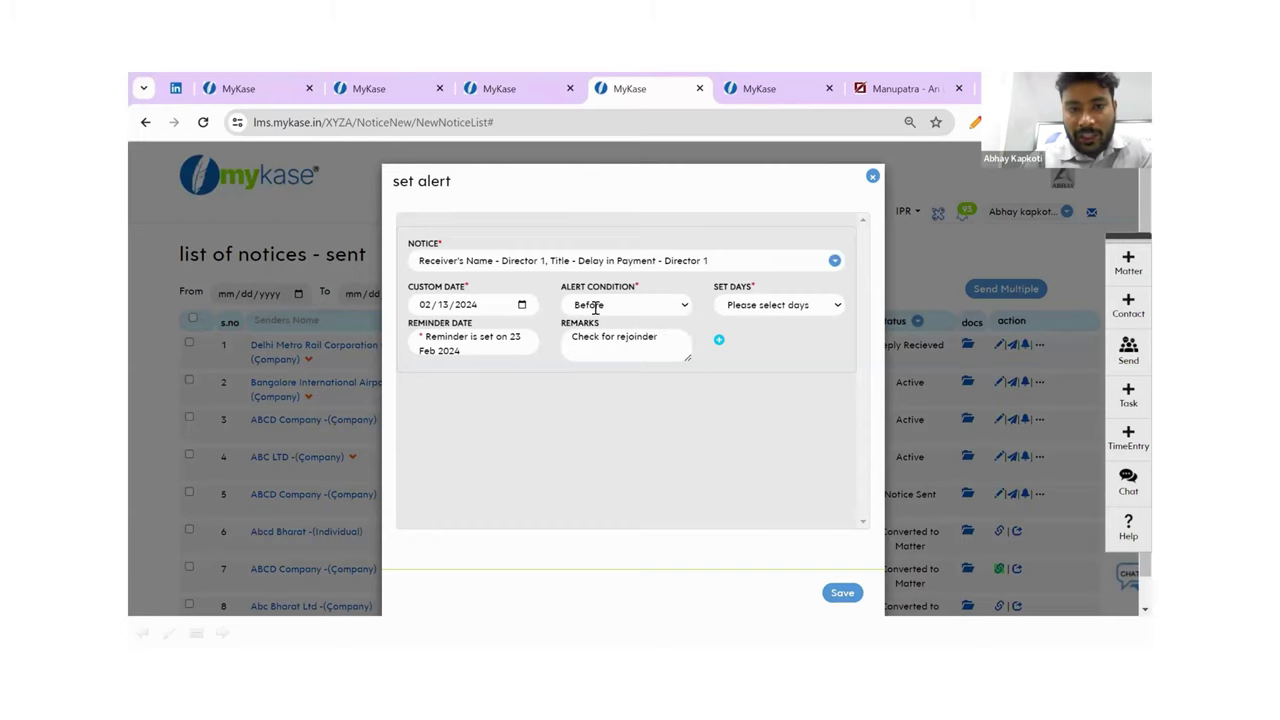
left_click(521, 304)
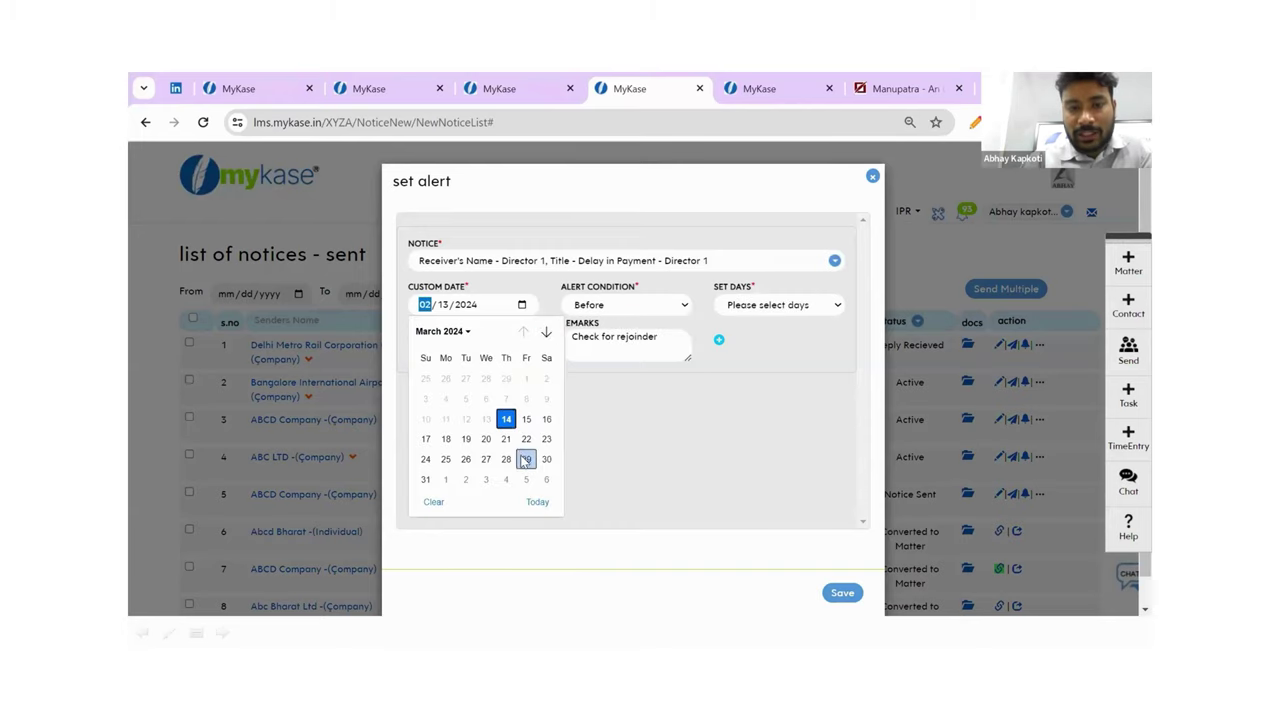
left_click(525, 459)
left_click(765, 309)
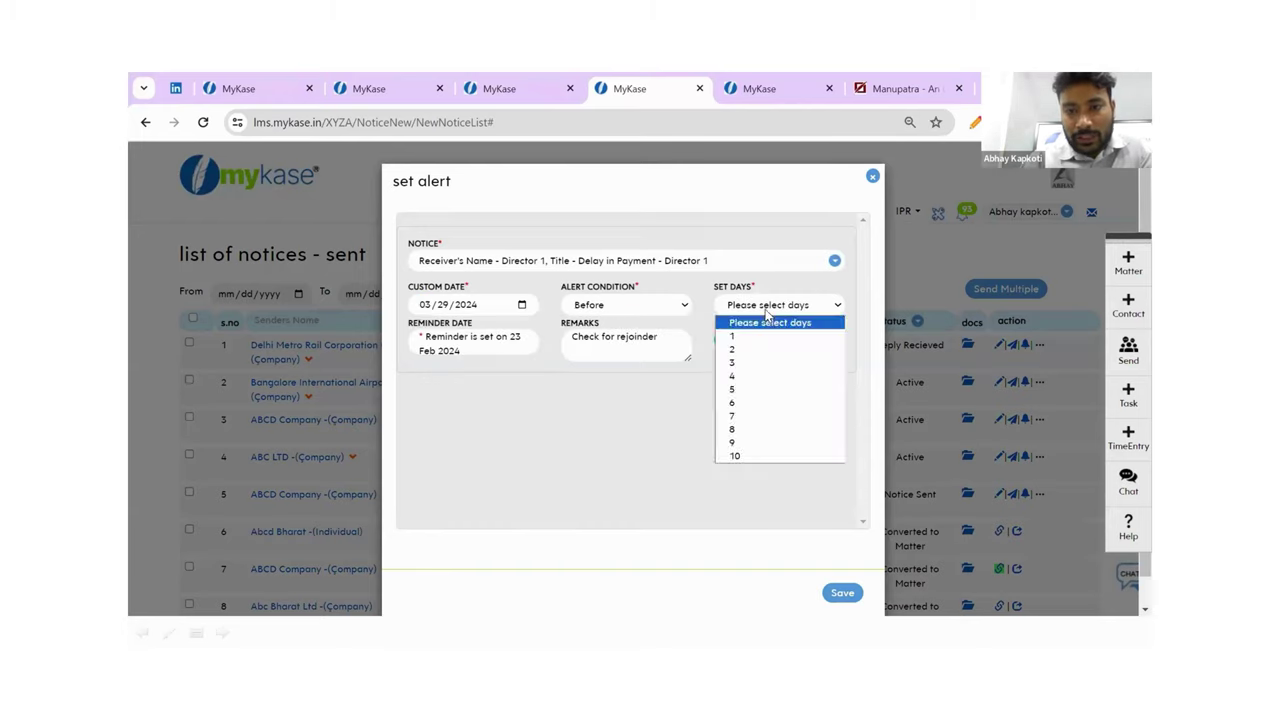
left_click(753, 349)
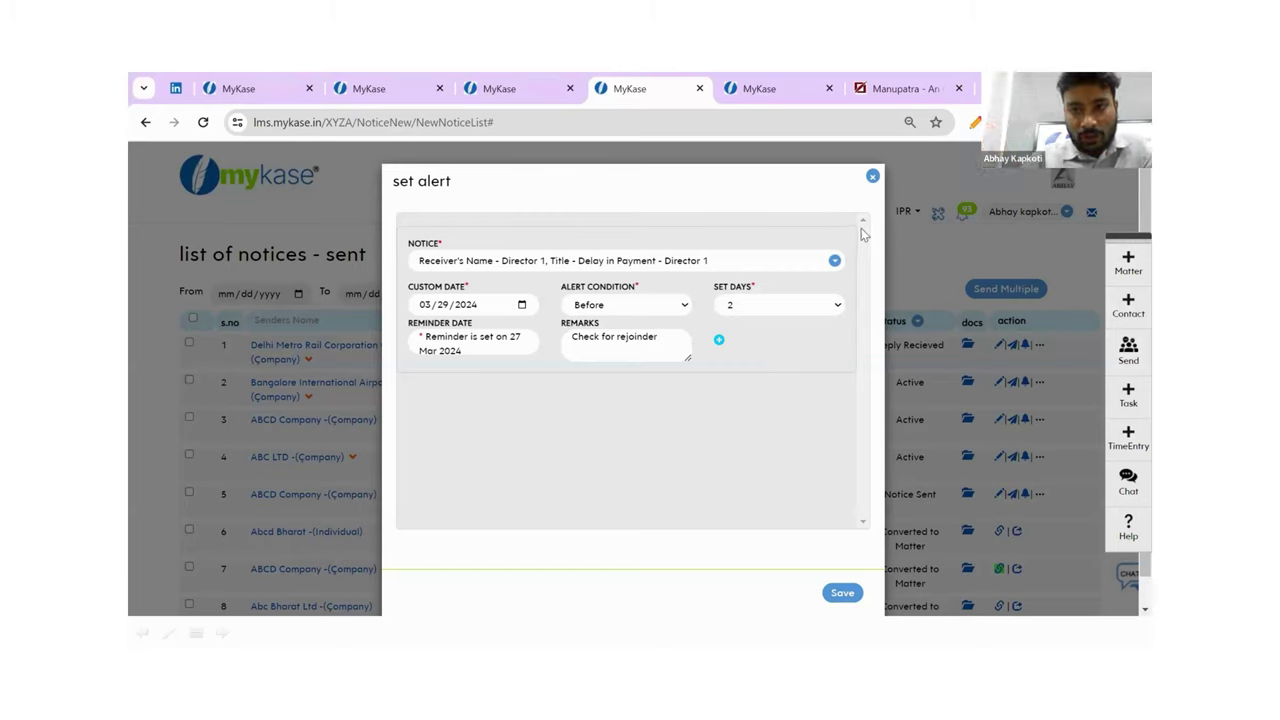
left_click(873, 180)
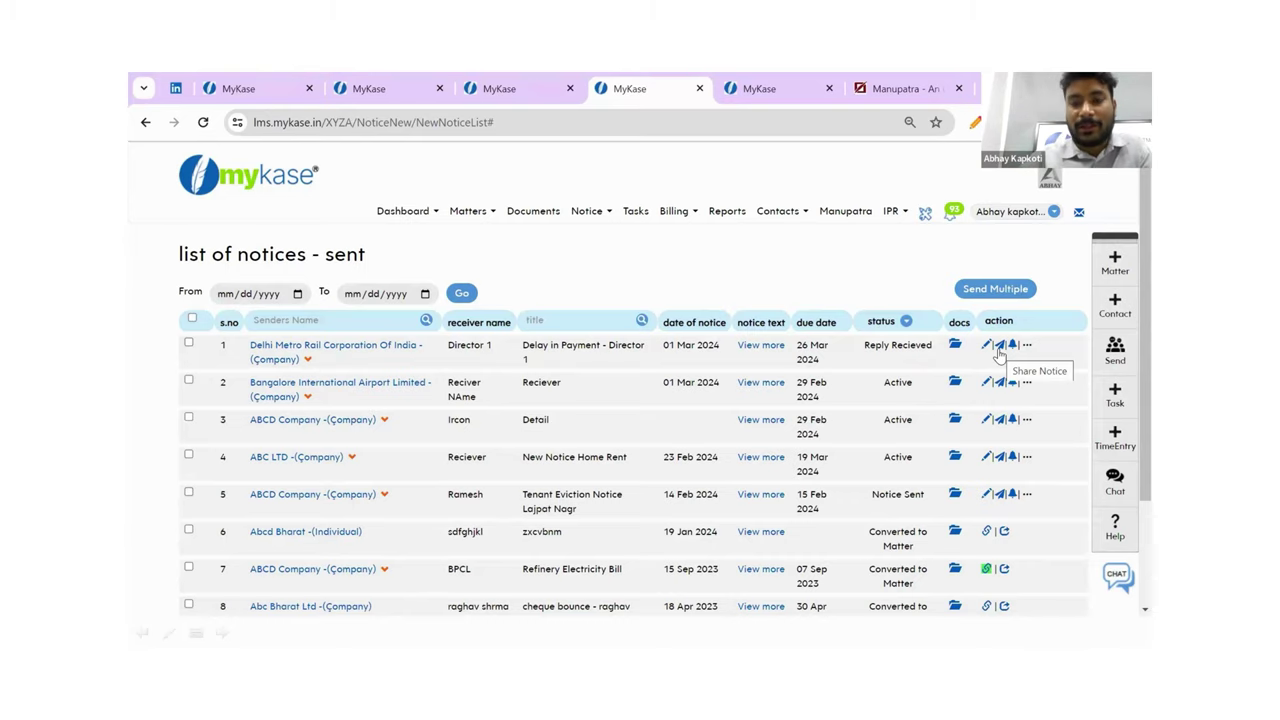
- Expand the reply and rejoinder details of the Bangalore International Airport Limited notice, and collapse them again
left_click(308, 397)
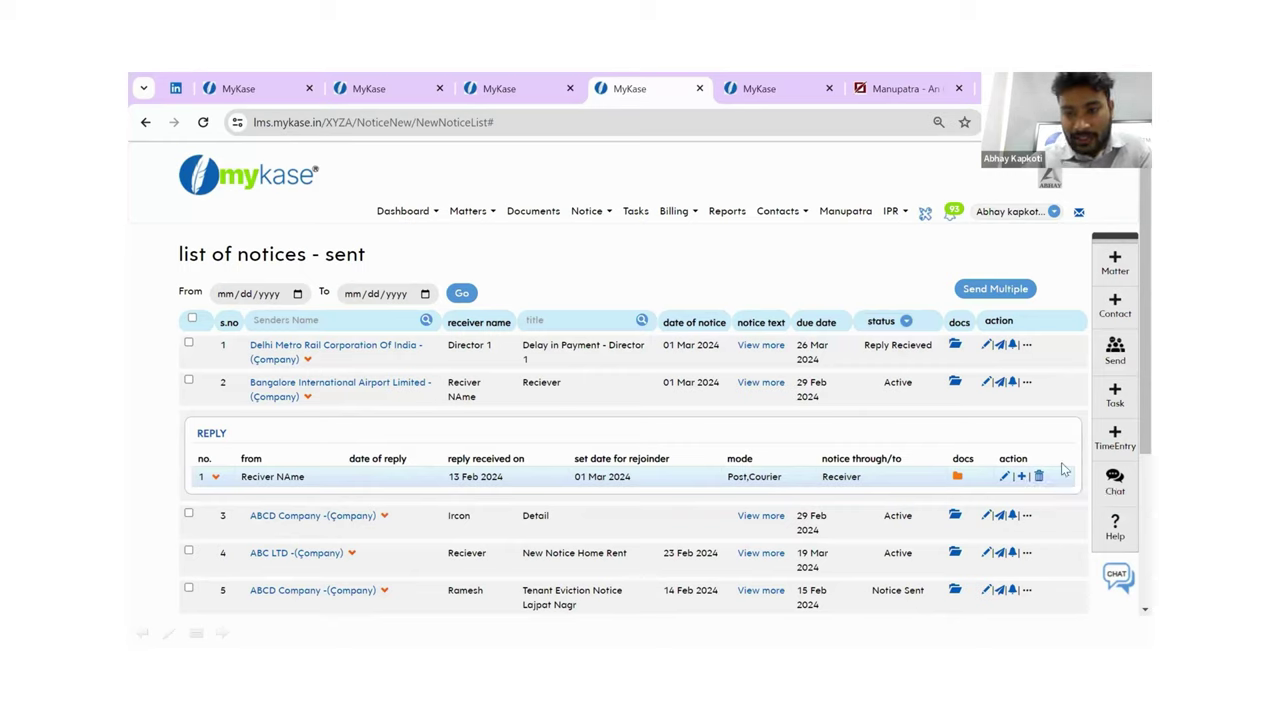
left_click(215, 478)
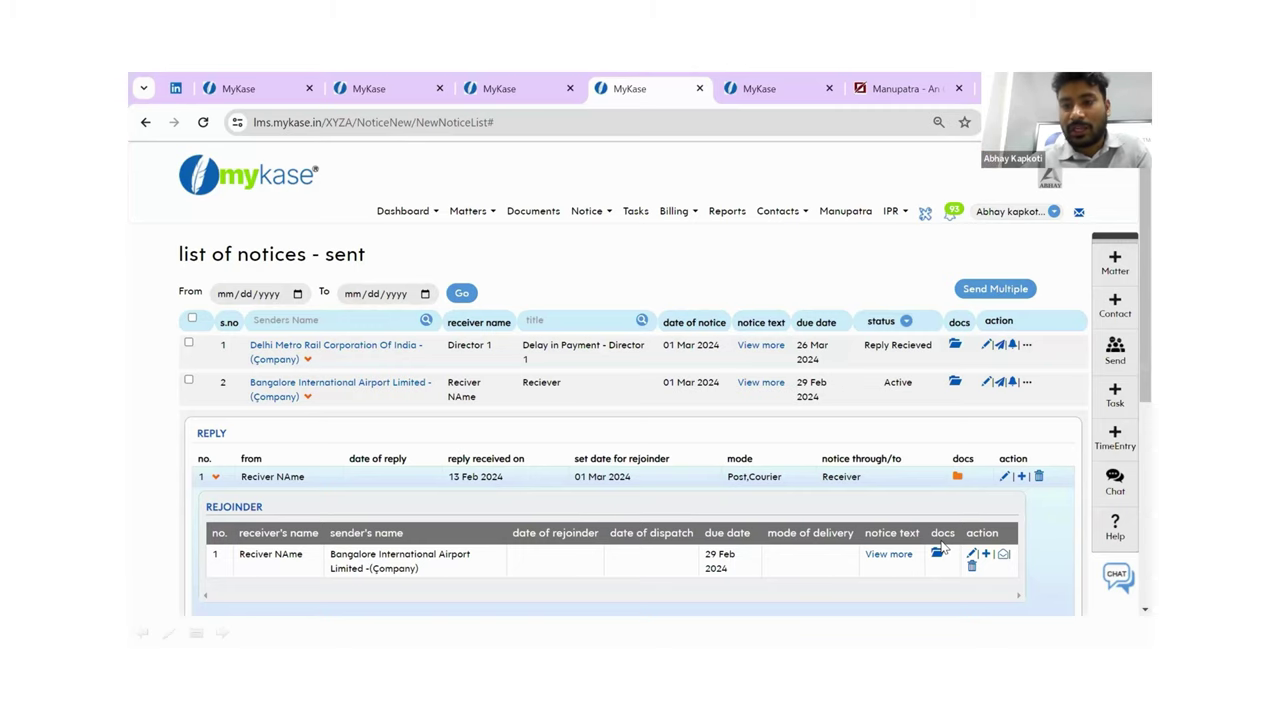
left_click(307, 397)
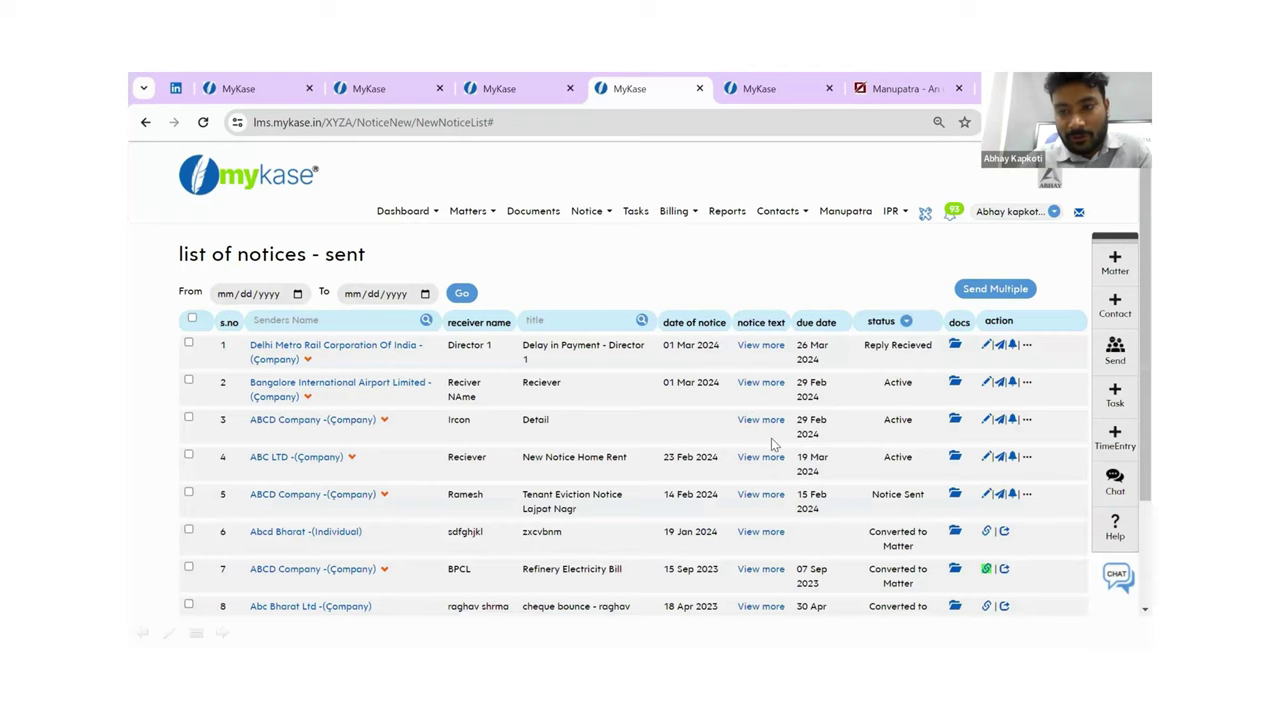
- View the options for linking the notice titled "zxcvbnm" to a matter, and close them without choosing one
scroll(918, 441, "down", 1)
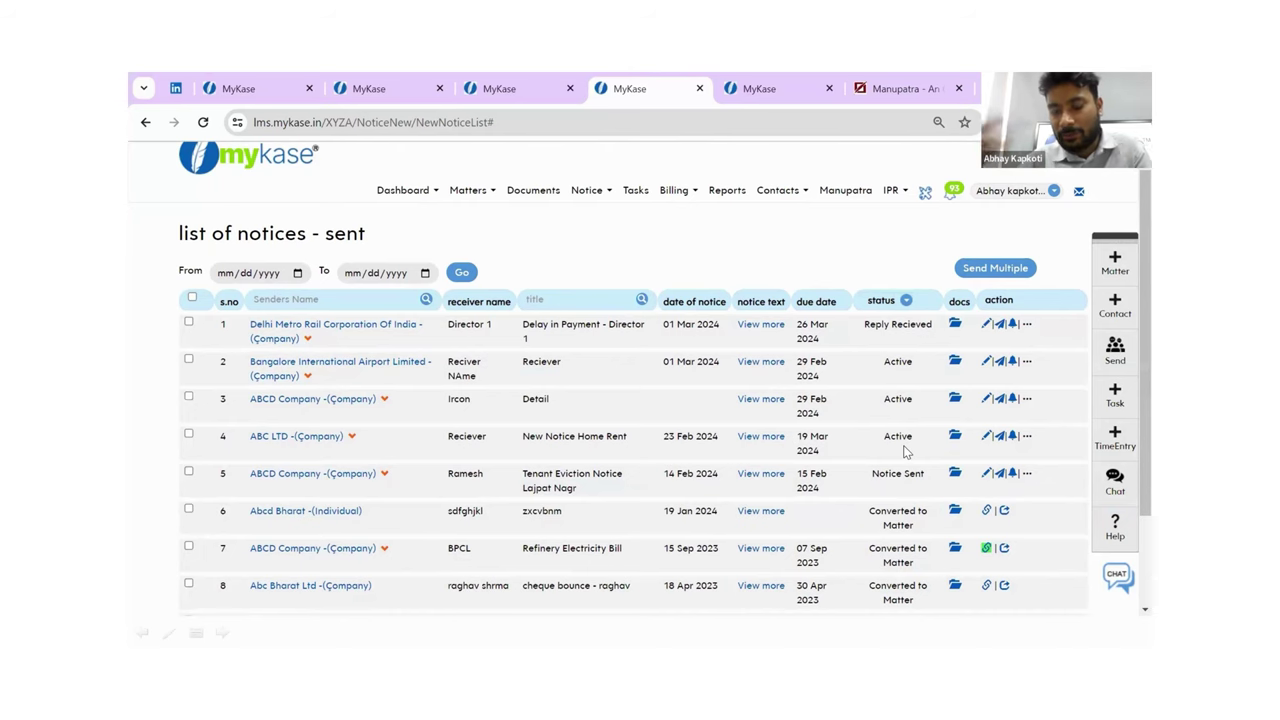
scroll(905, 451, "down", 1)
scroll(904, 452, "down", 3)
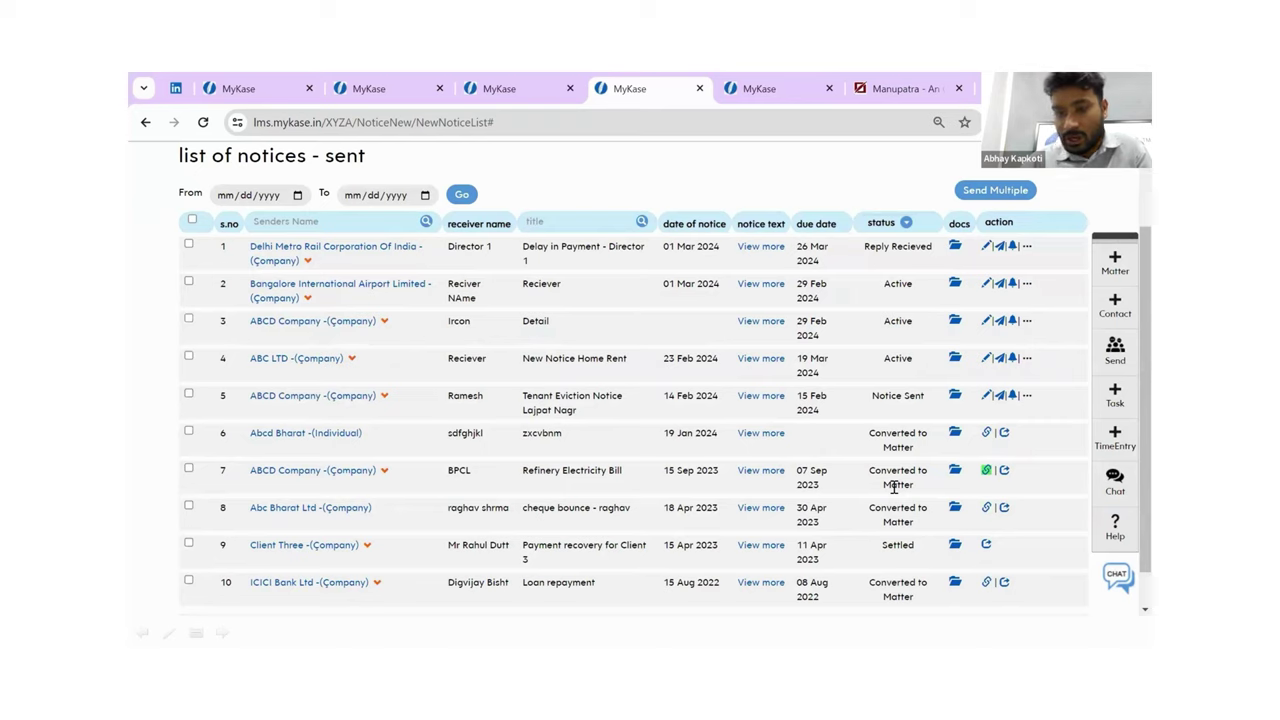
left_click(987, 433)
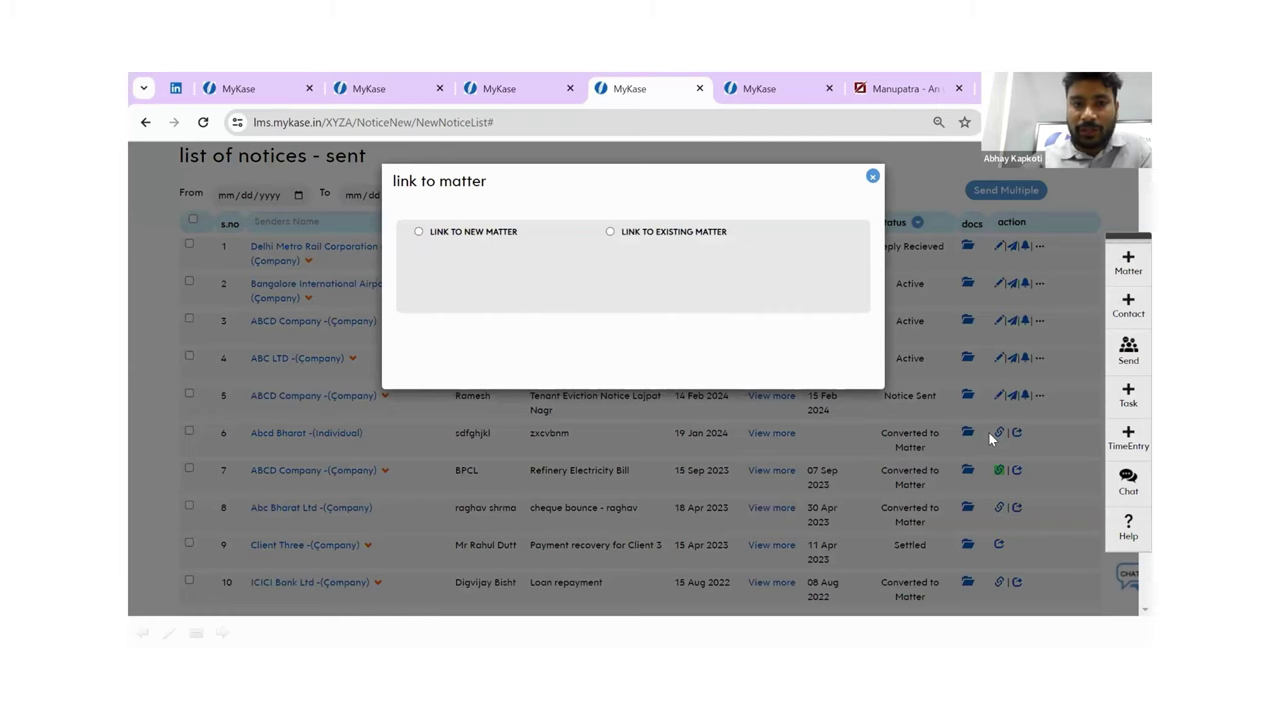
left_click(872, 177)
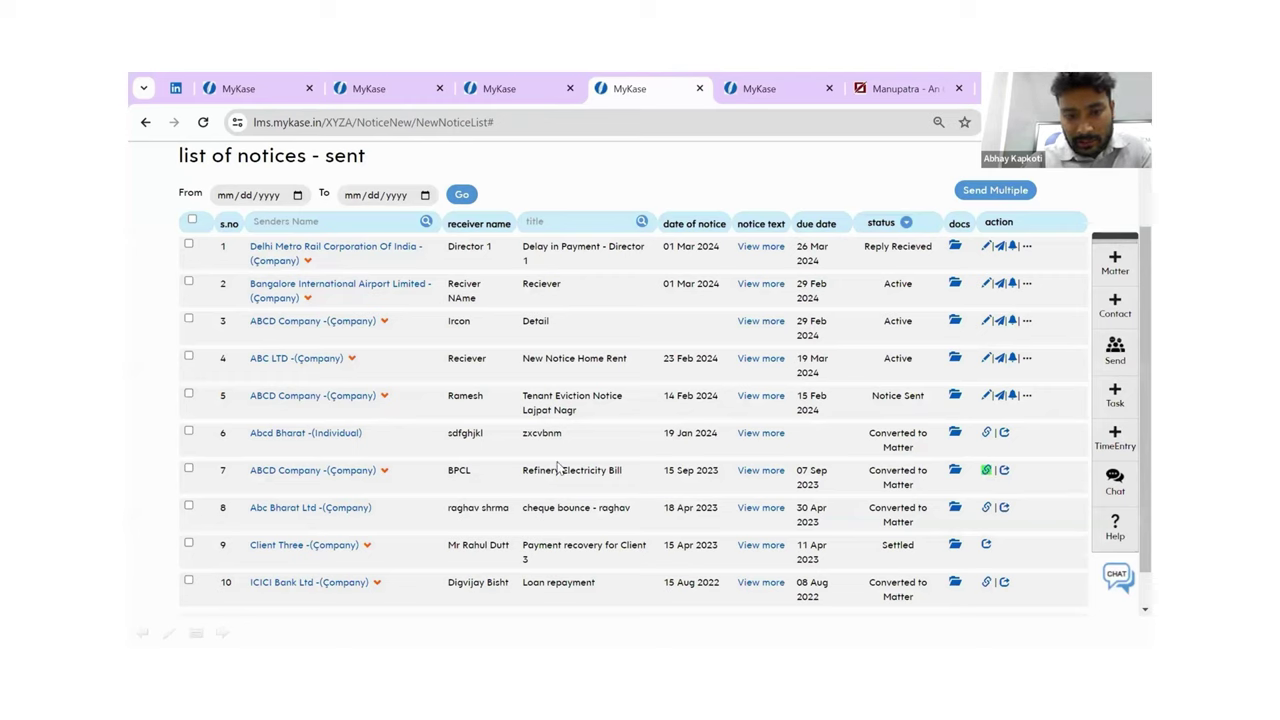
- Open the matter linked to the Refinery Electricity Bill notice, and return to the list of sent notices
left_click(988, 469)
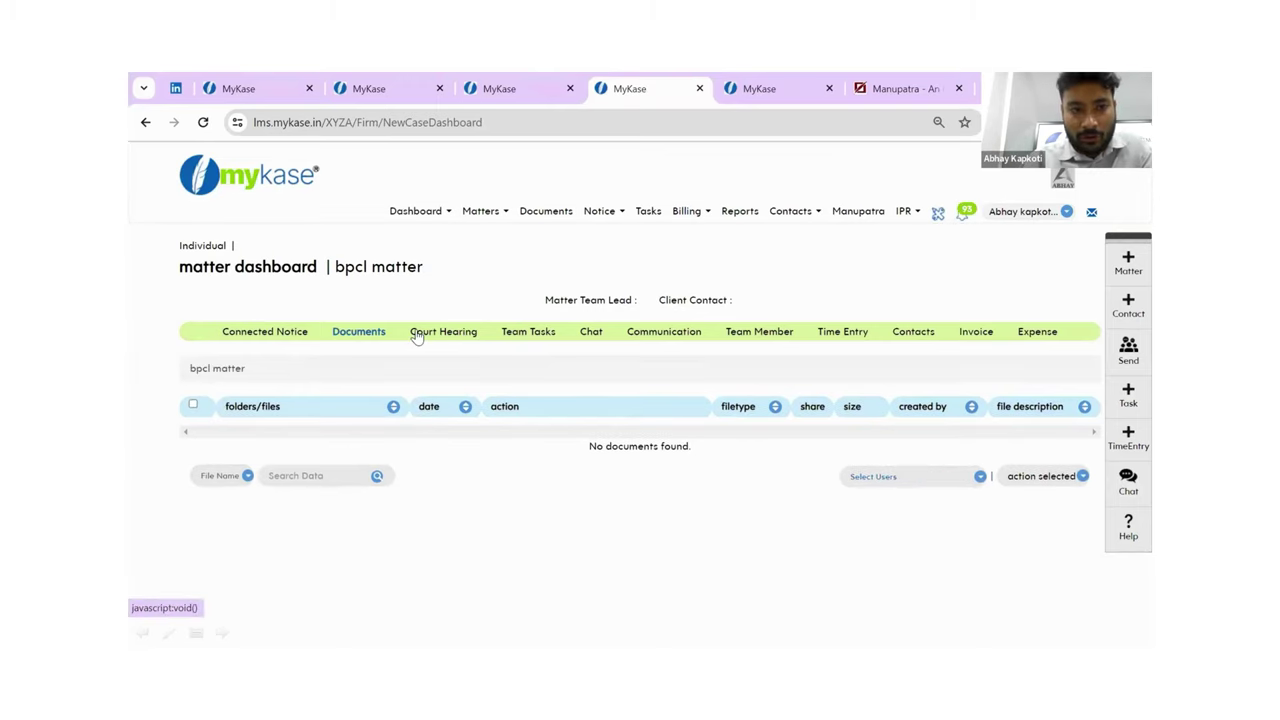
left_click(606, 211)
left_click(598, 253)
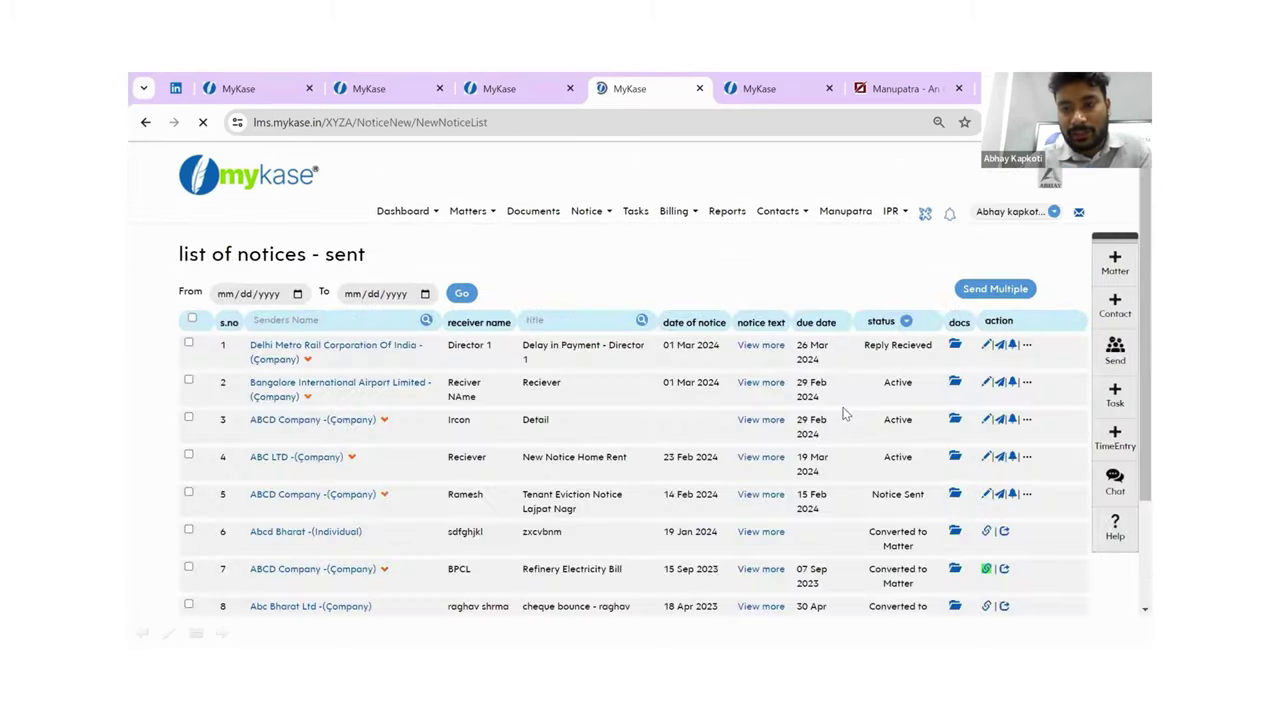
- Check the list-level actions for sent notices, and add the Other Details Of Receiver column to the list
scroll(843, 413, "down", 3)
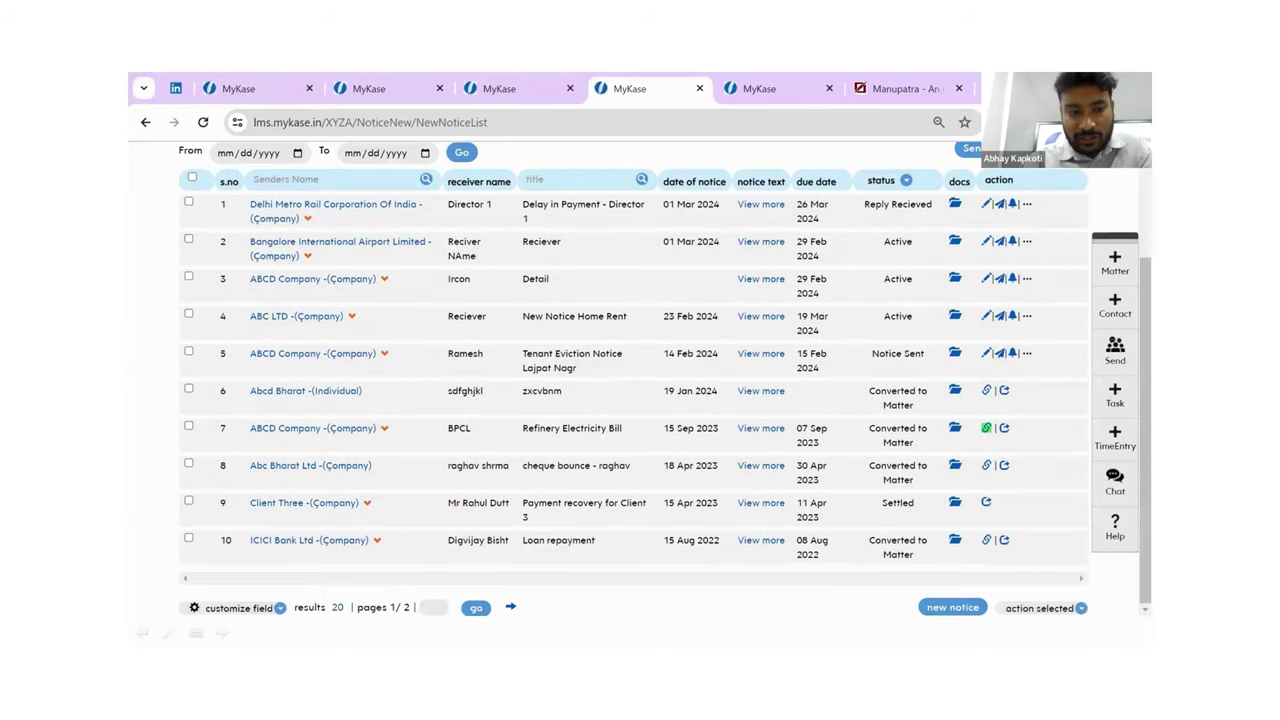
left_click(1036, 608)
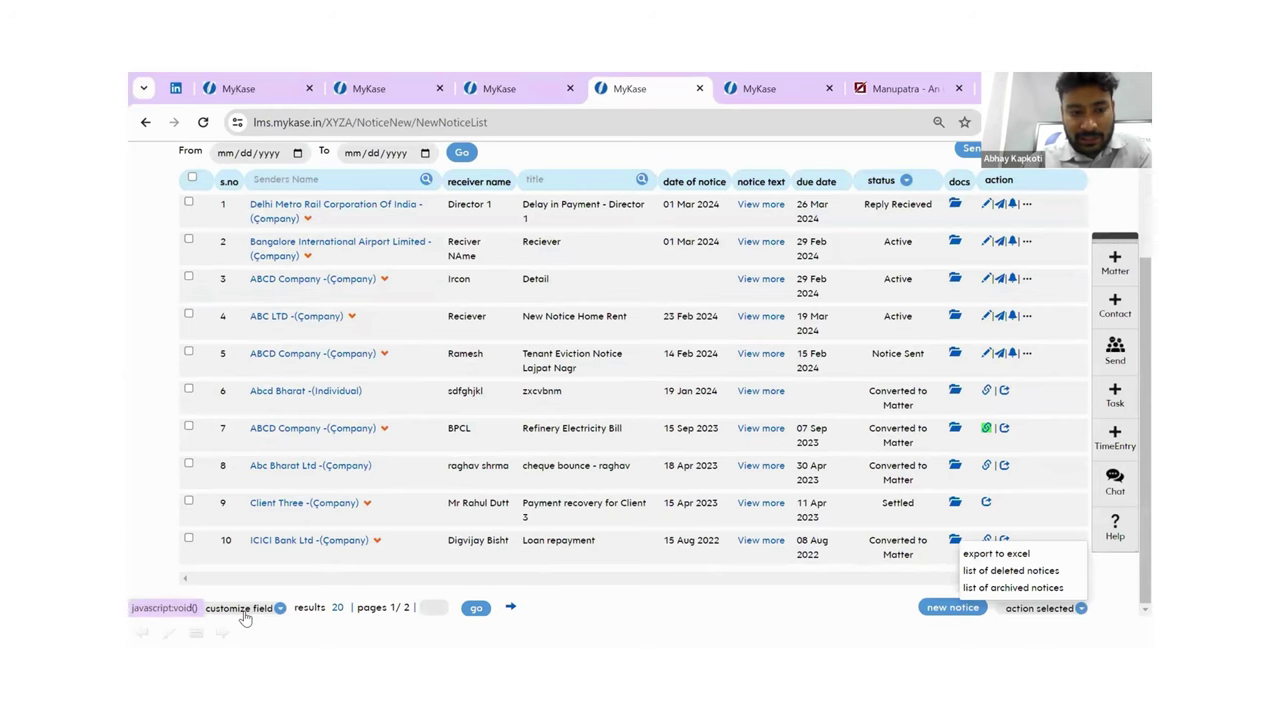
left_click(245, 609)
scroll(207, 517, "down", 3)
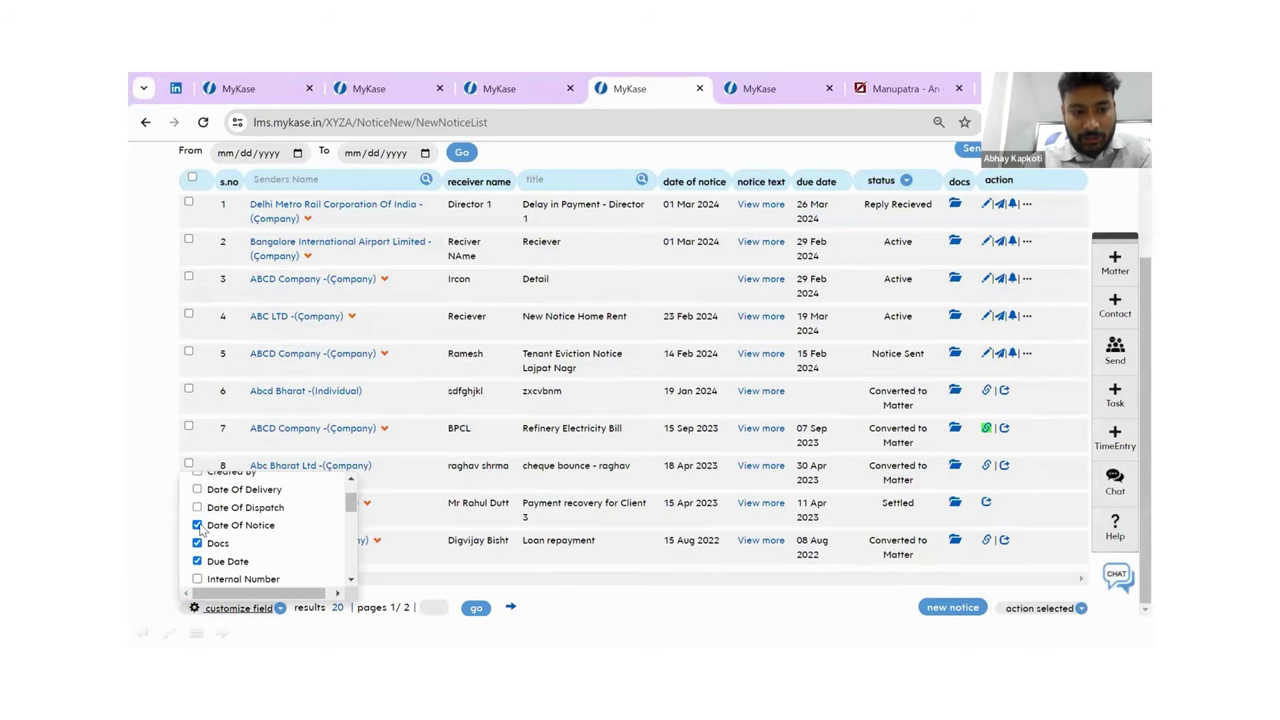
left_click(198, 551)
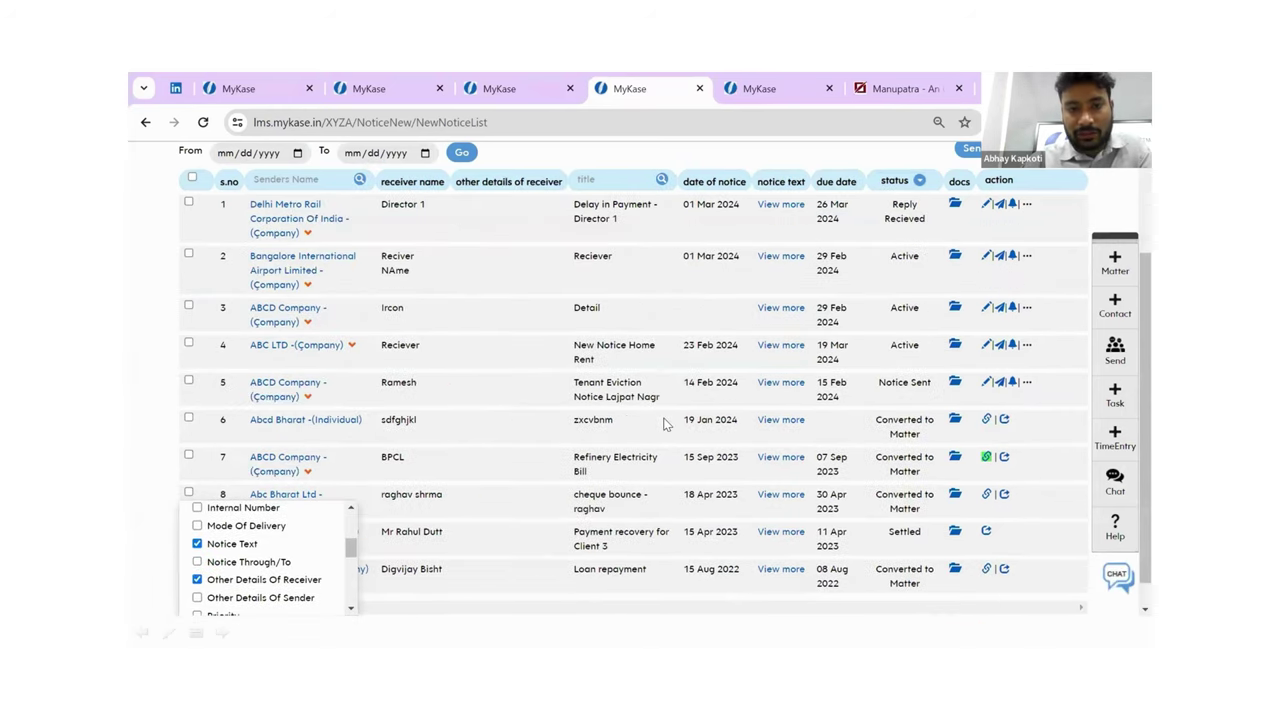
scroll(667, 424, "up", 1)
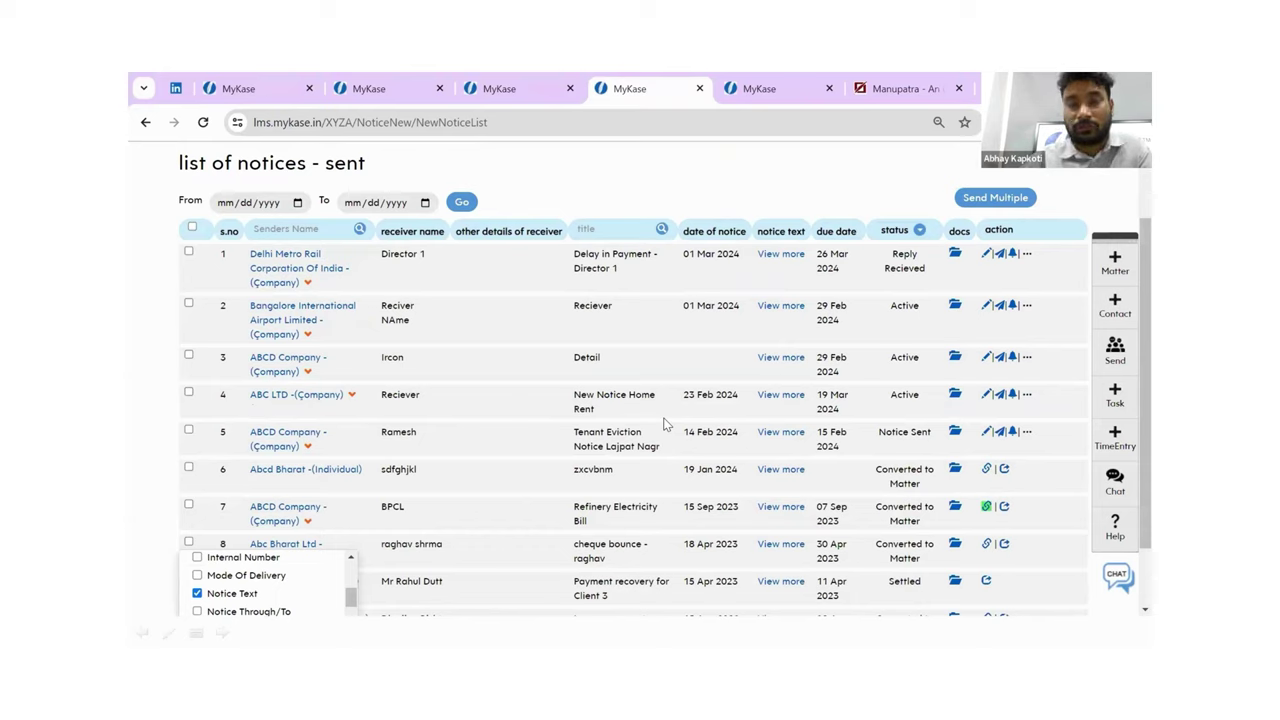
scroll(666, 424, "up", 1)
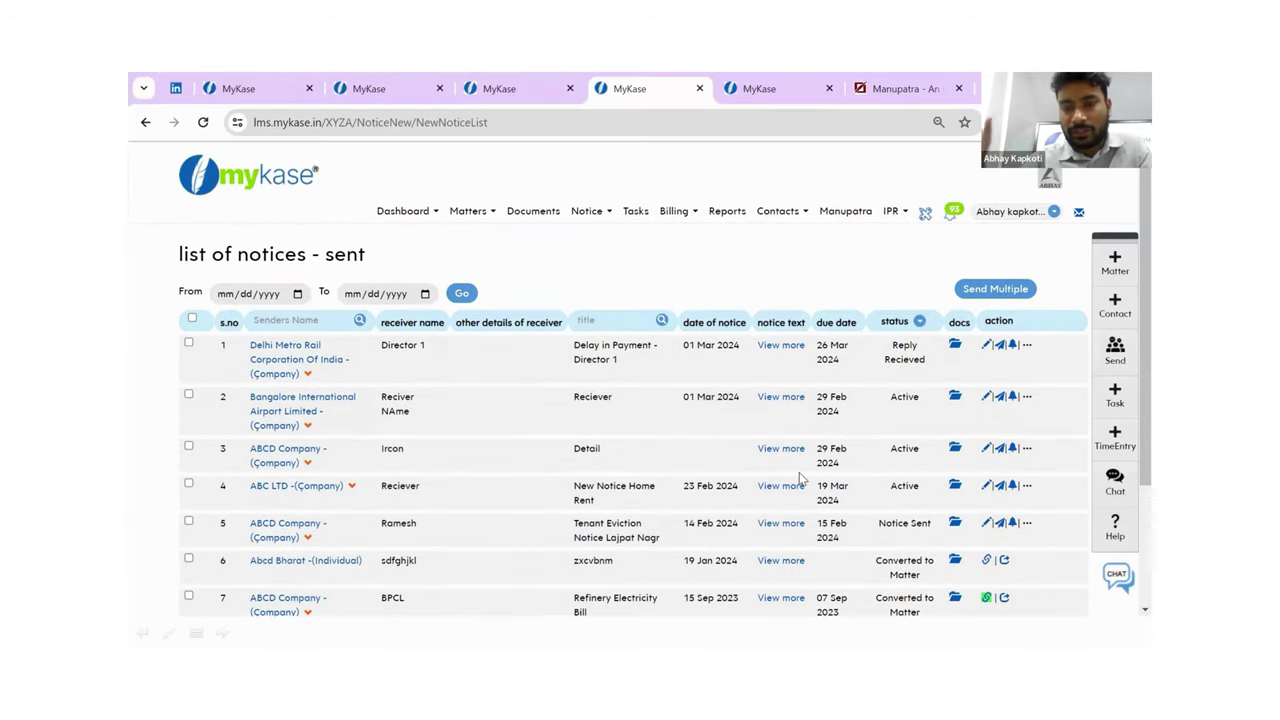
scroll(800, 478, "down", 2)
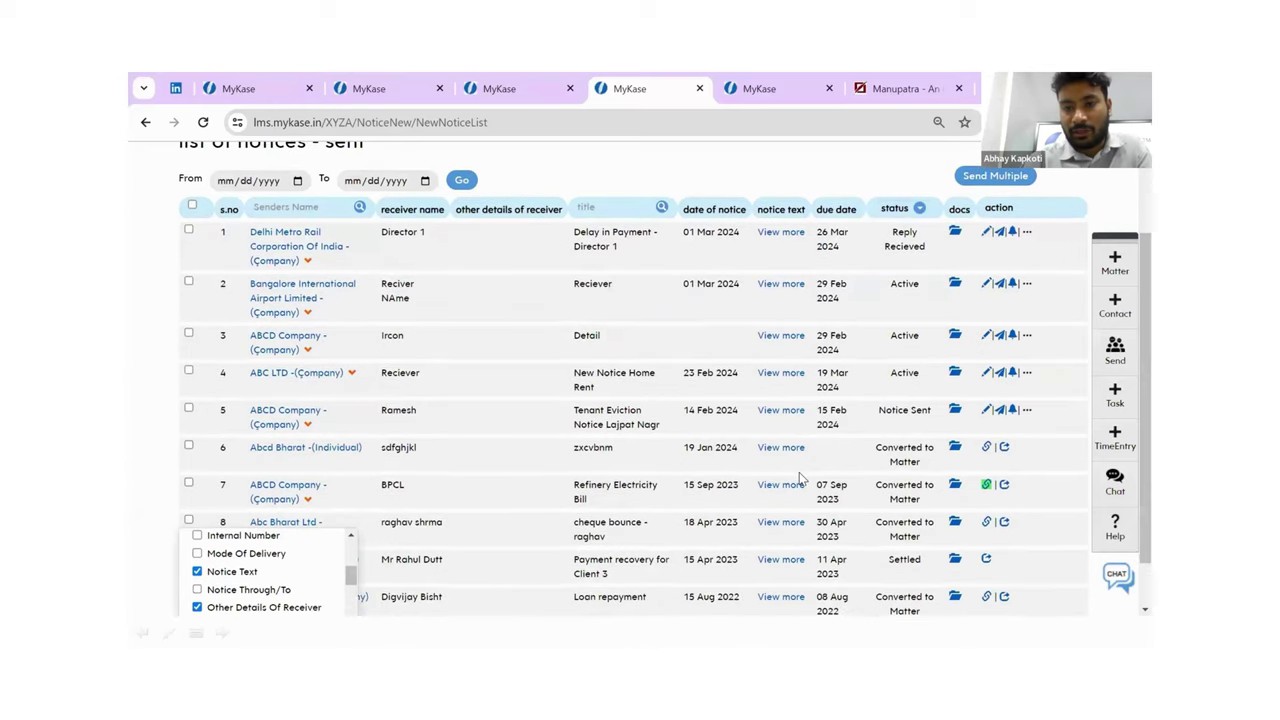
scroll(800, 478, "up", 2)
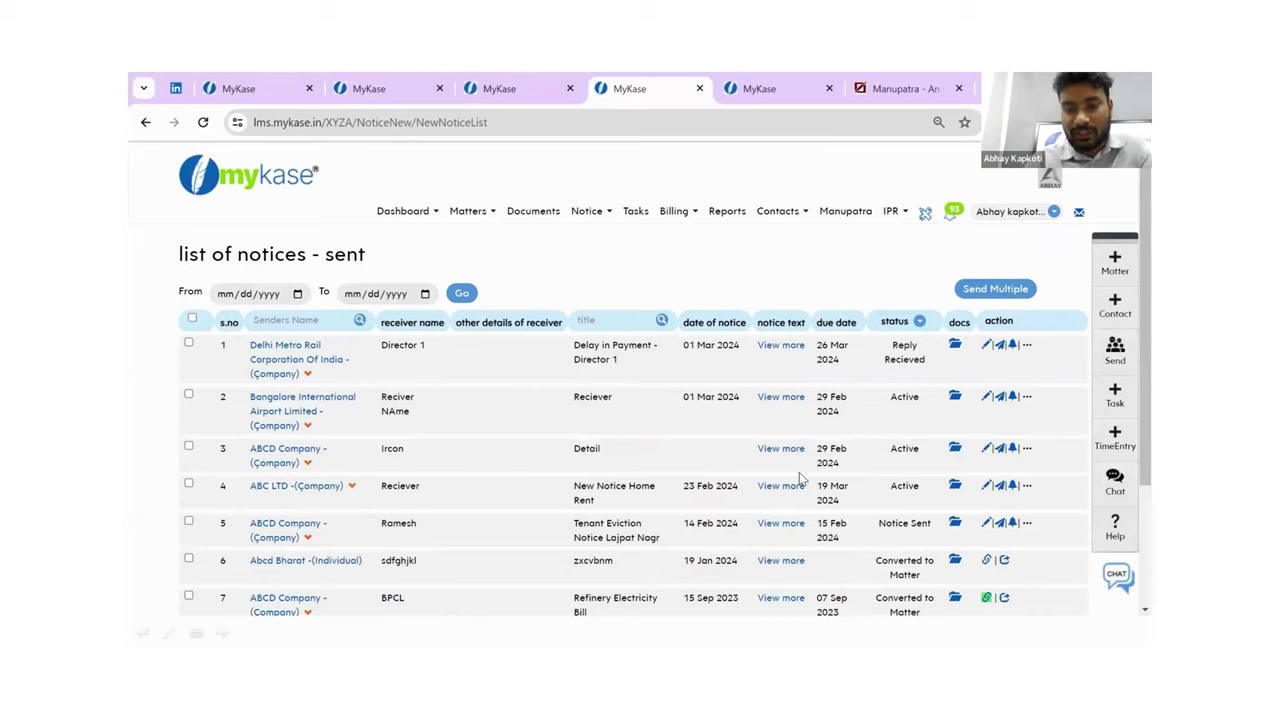
- View the list of received notices and the consolidated list of notice reminders
left_click(588, 211)
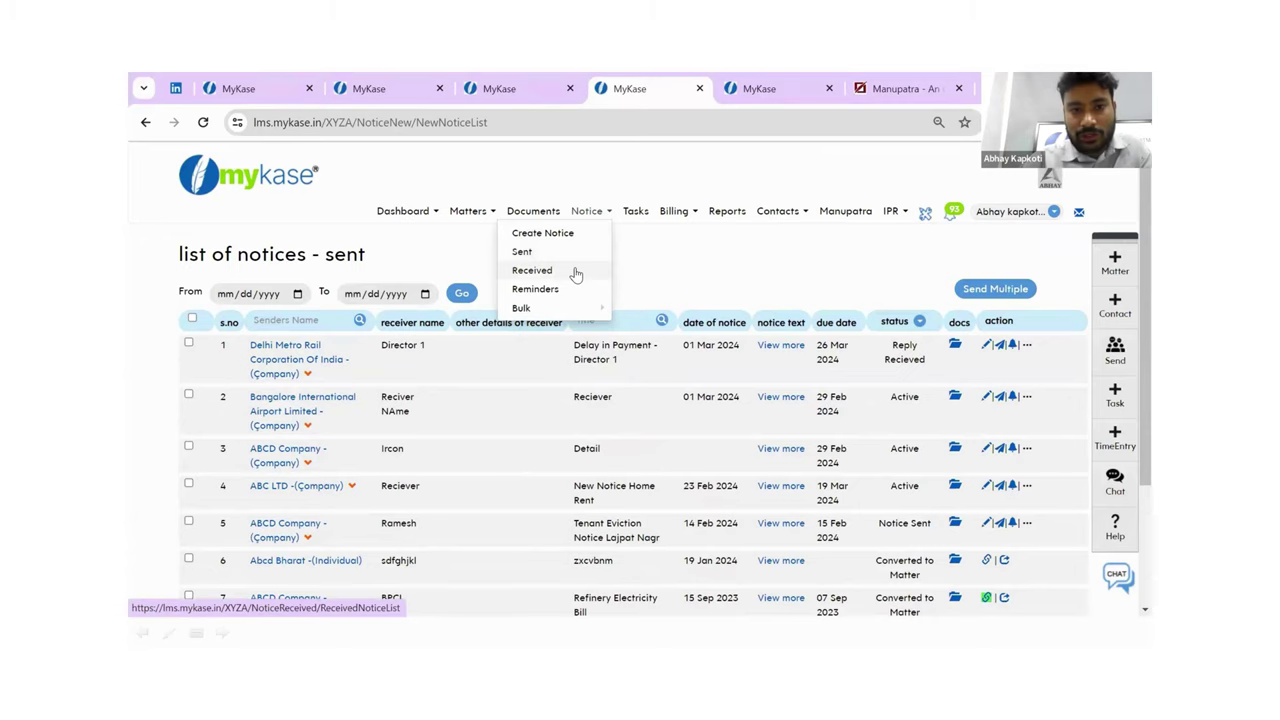
left_click(576, 272)
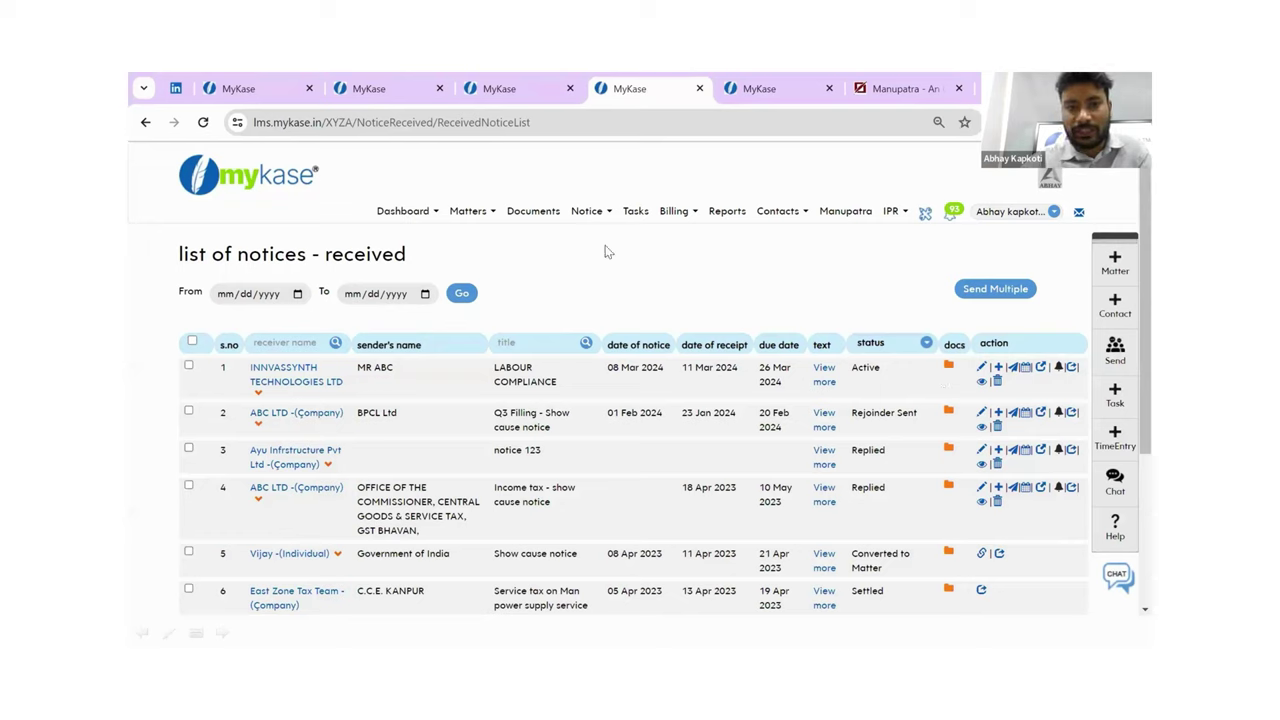
left_click(590, 217)
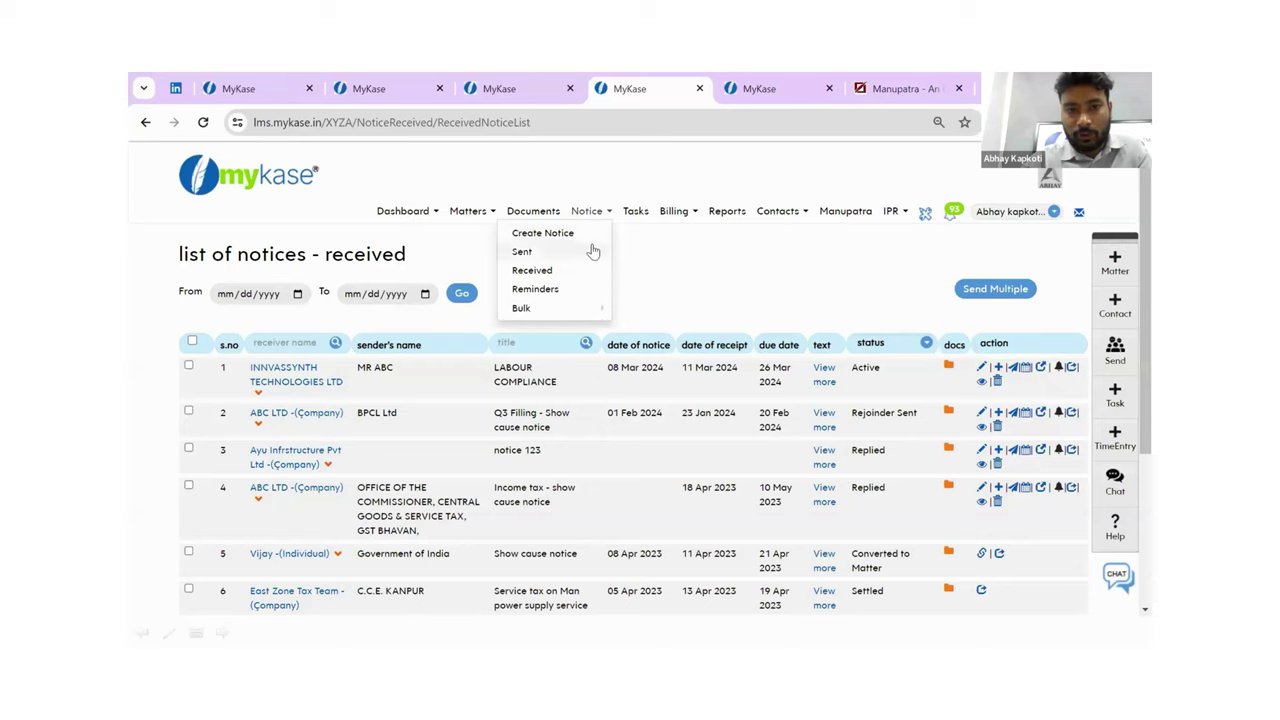
left_click(558, 291)
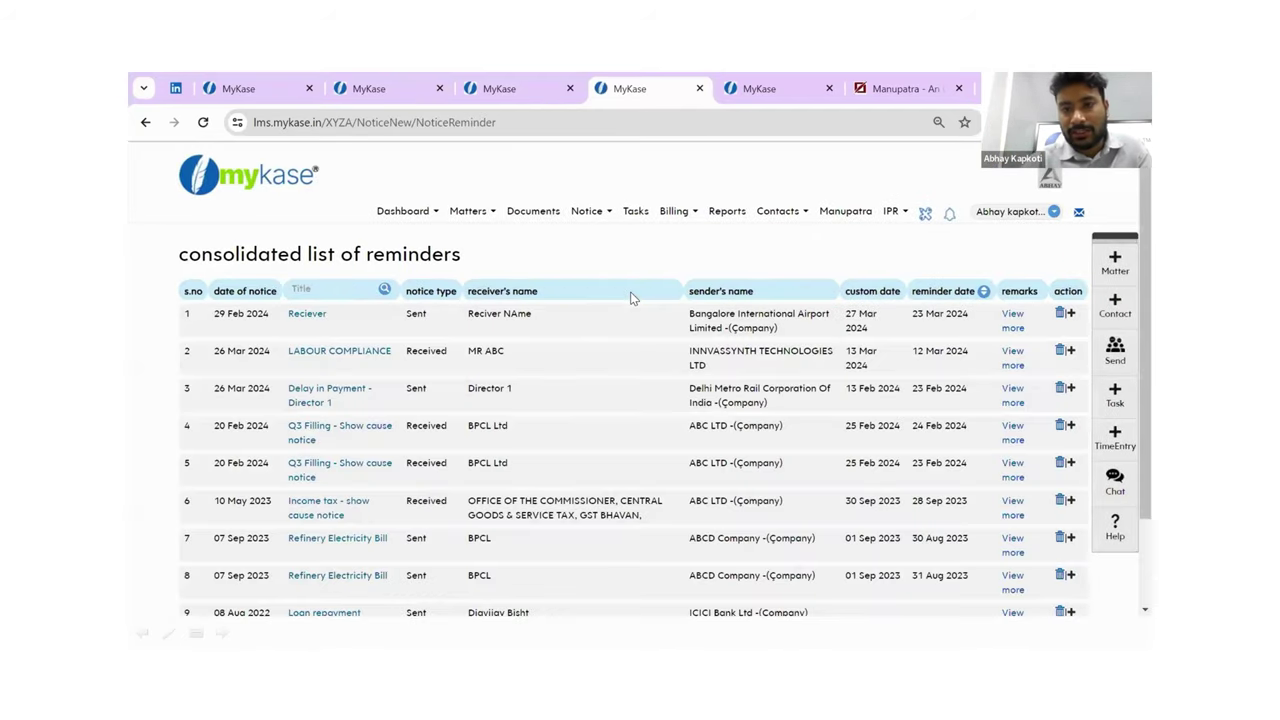
- Open the page for sending bulk notices
left_click(590, 212)
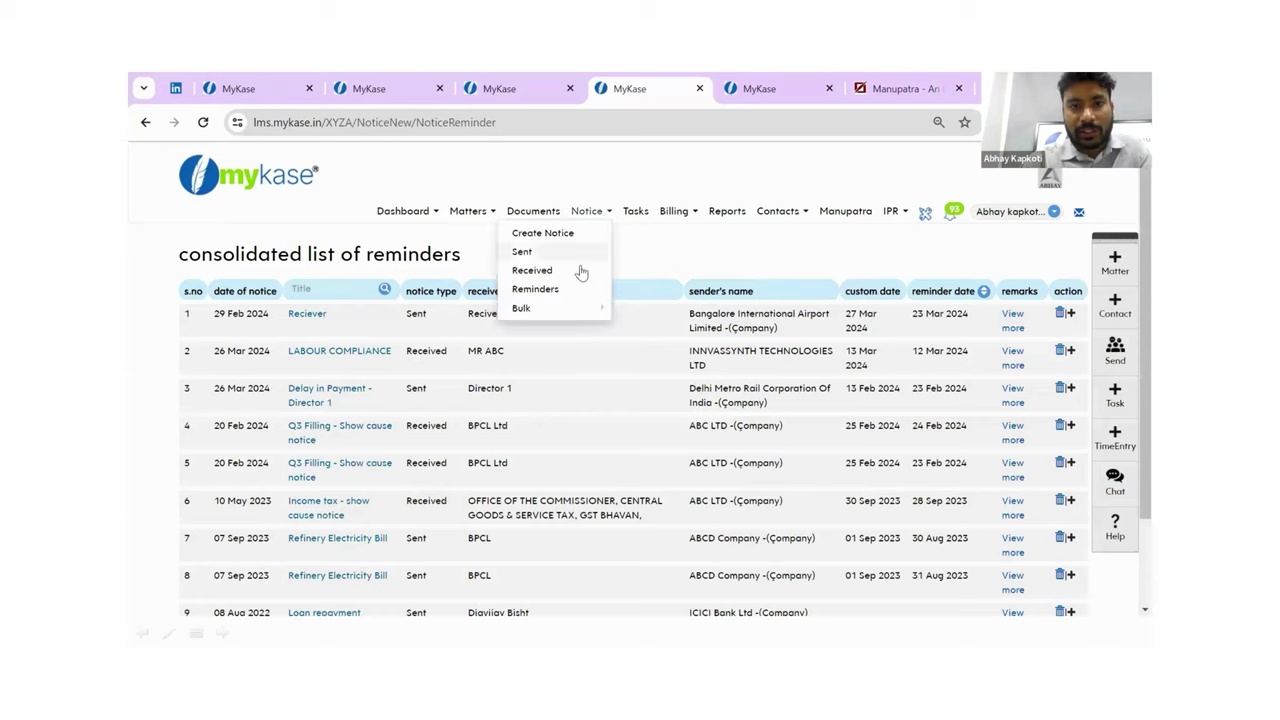
mouse_move(566, 308)
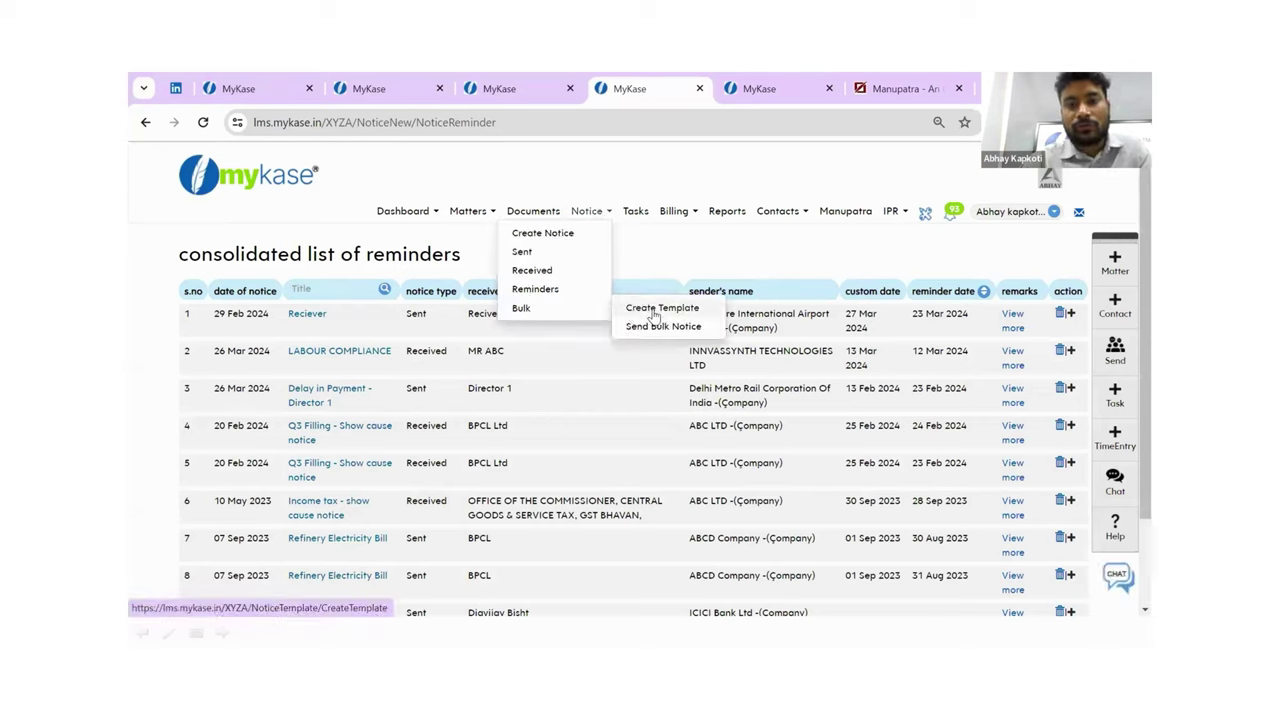
left_click(652, 331)
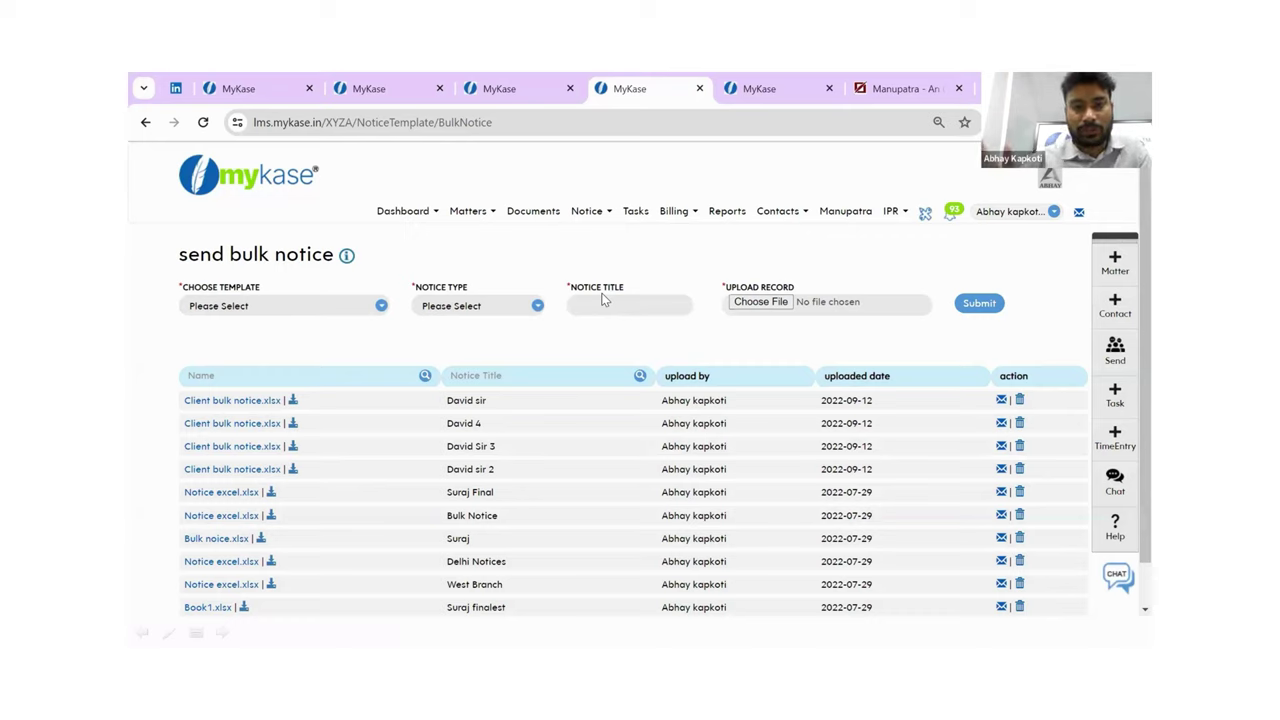
- Open the page for creating bulk notice templates and load Template - Lucknow into the editor
left_click(605, 215)
mouse_move(557, 306)
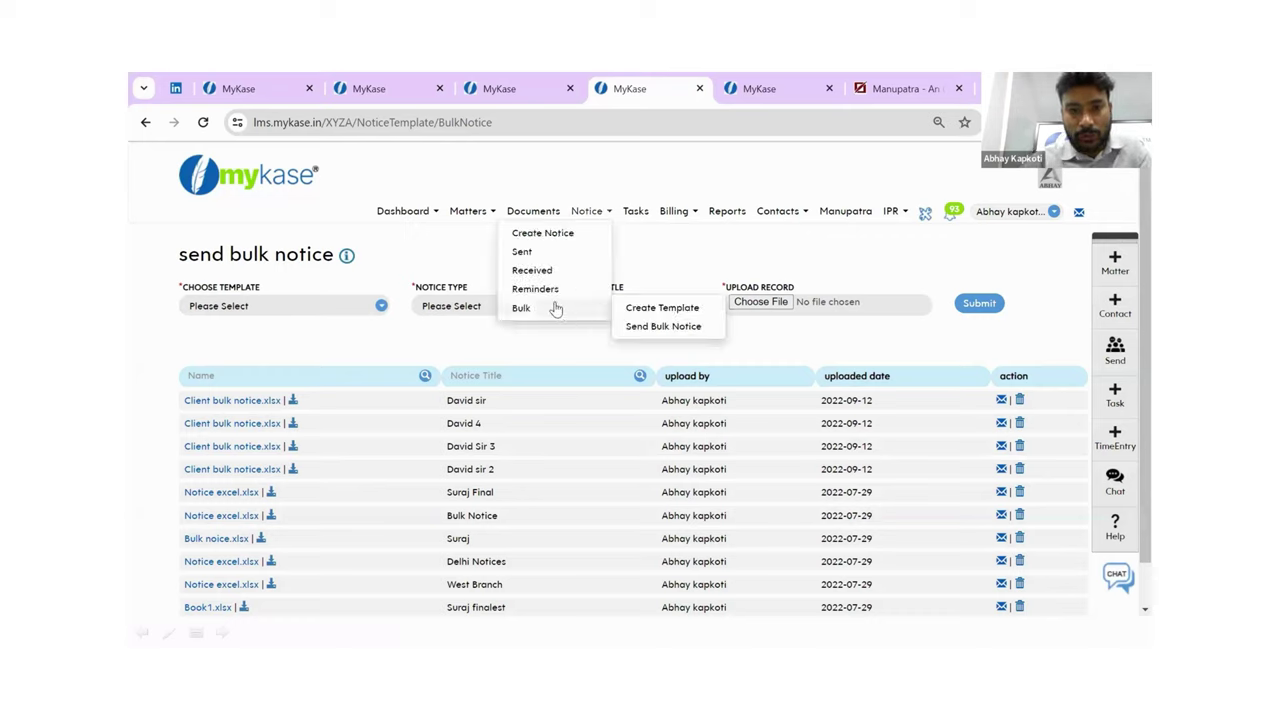
left_click(640, 308)
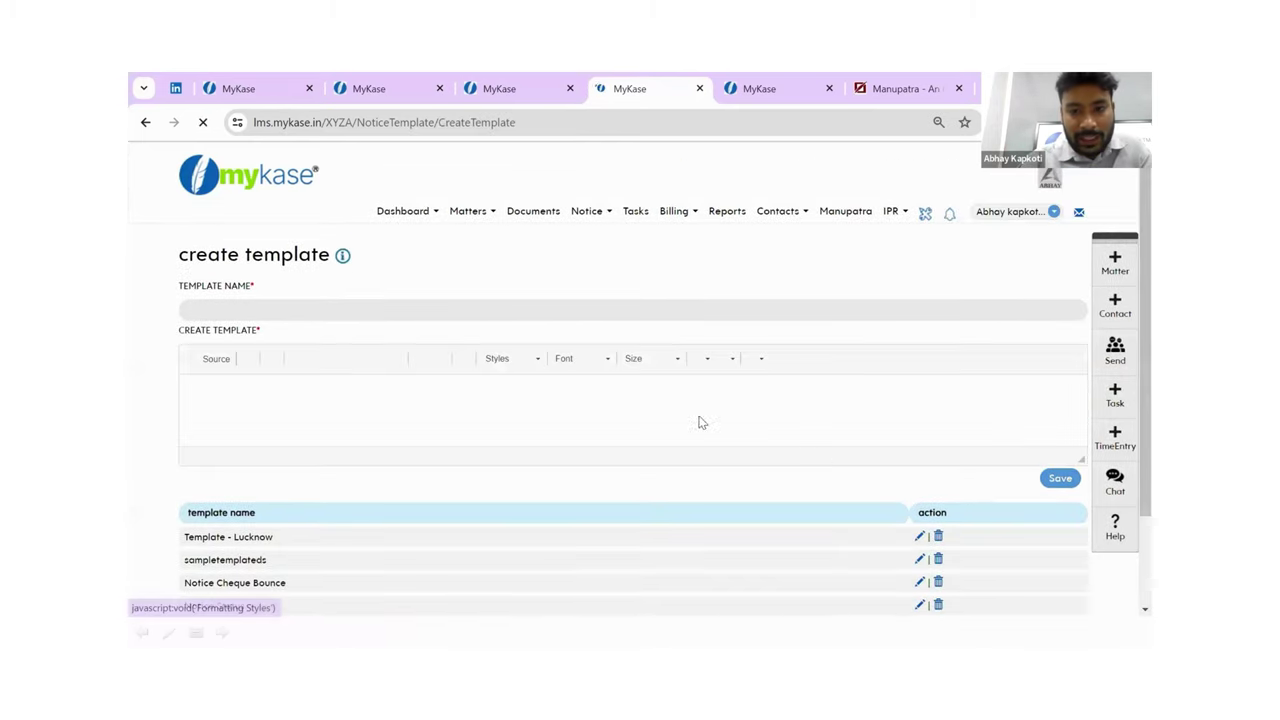
left_click(920, 538)
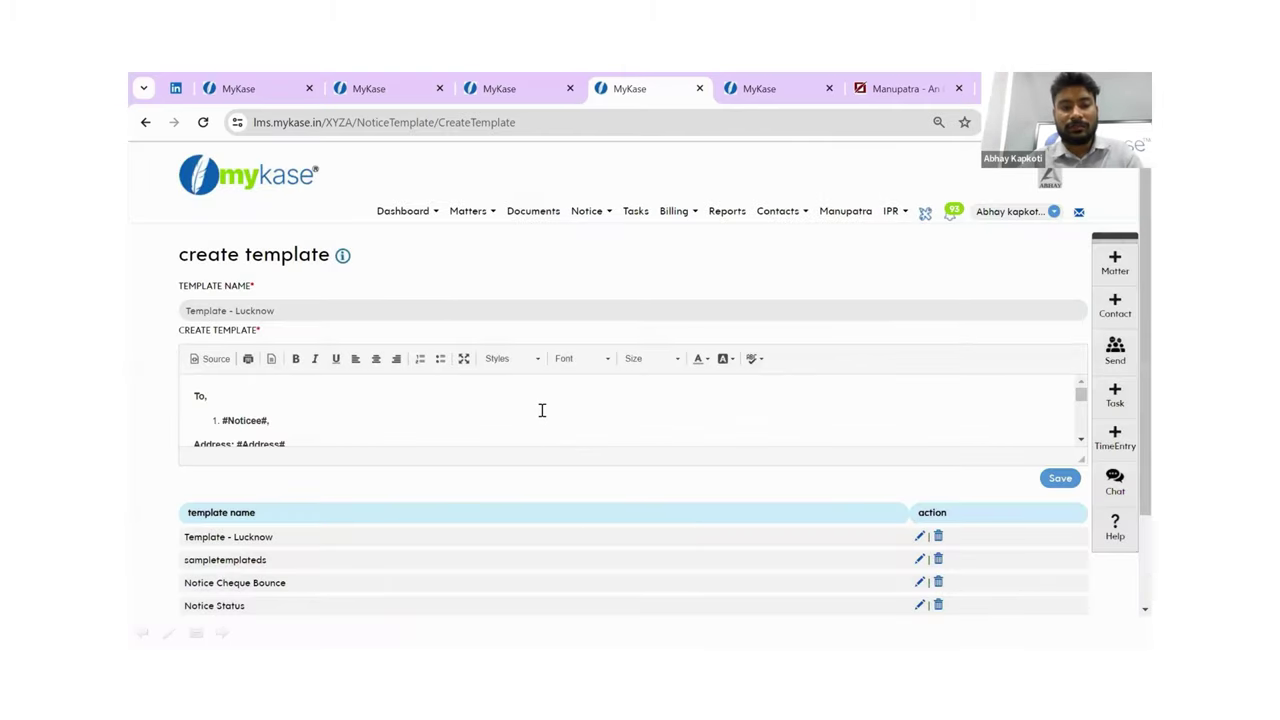
- Examine the opening lines of Template - Lucknow, enlarging the editing area to show more of the text
scroll(542, 410, "down", 1)
scroll(542, 410, "up", 3)
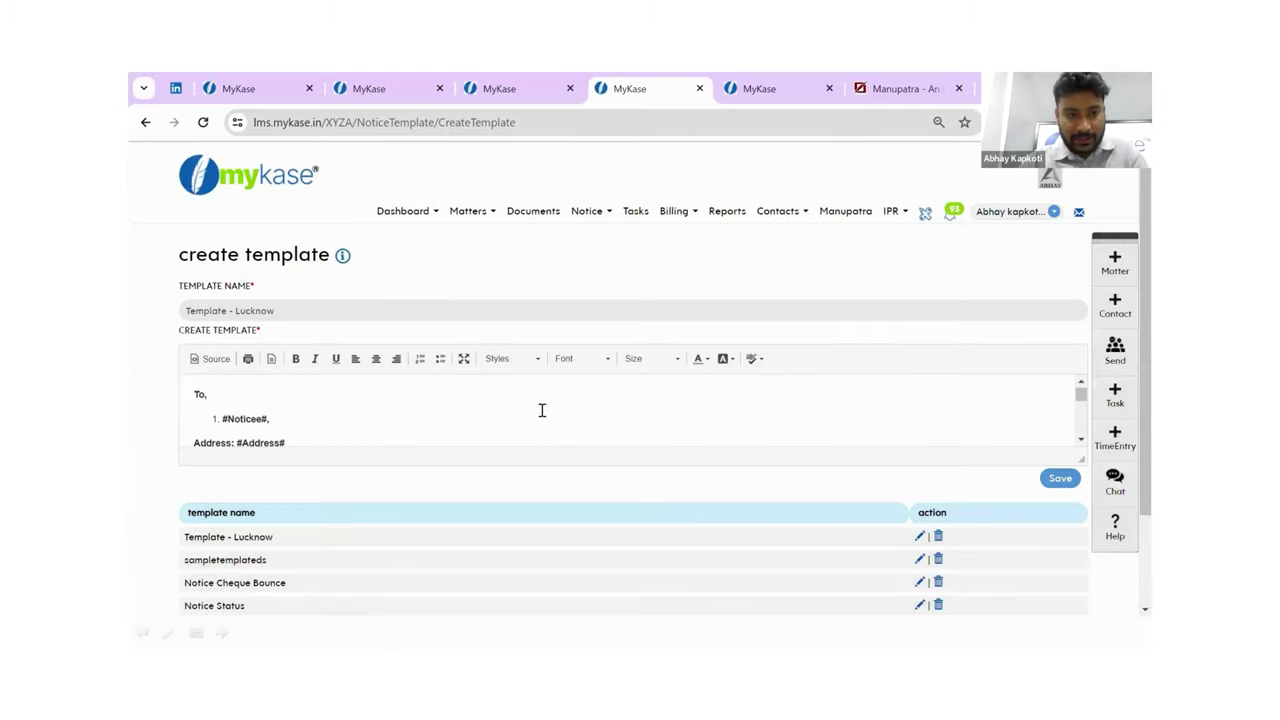
scroll(542, 410, "down", 1)
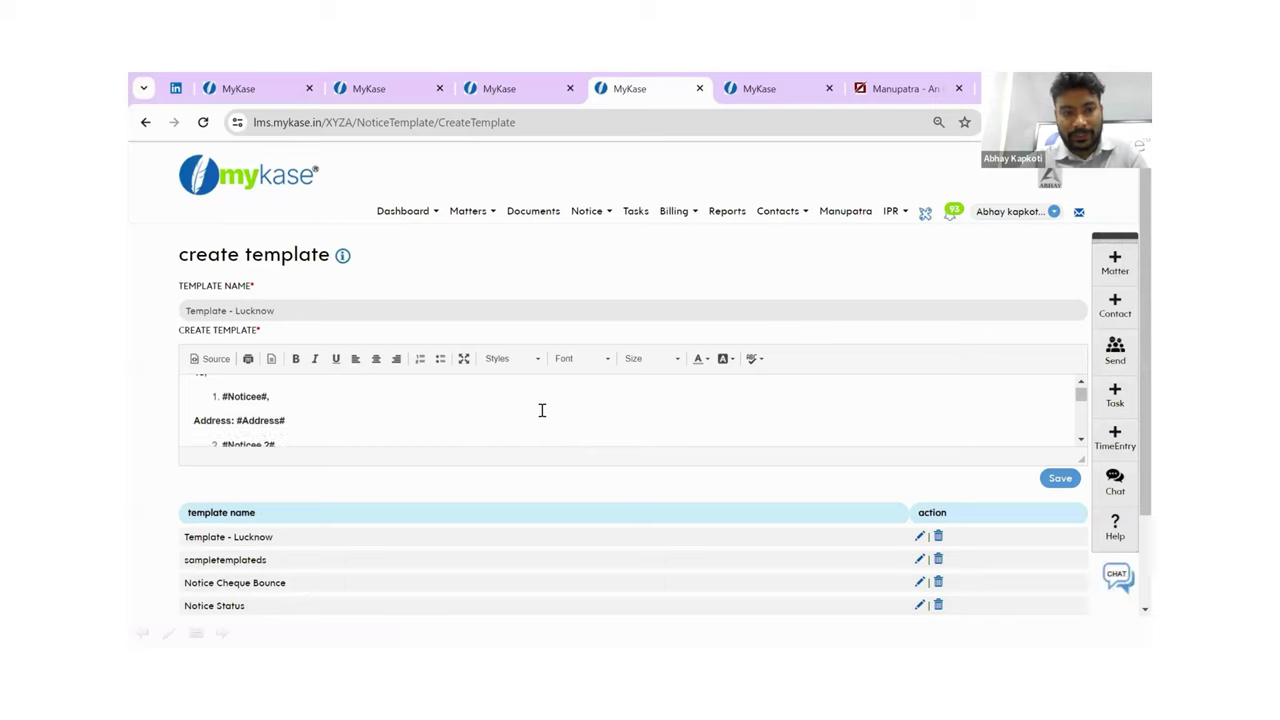
scroll(542, 410, "down", 5)
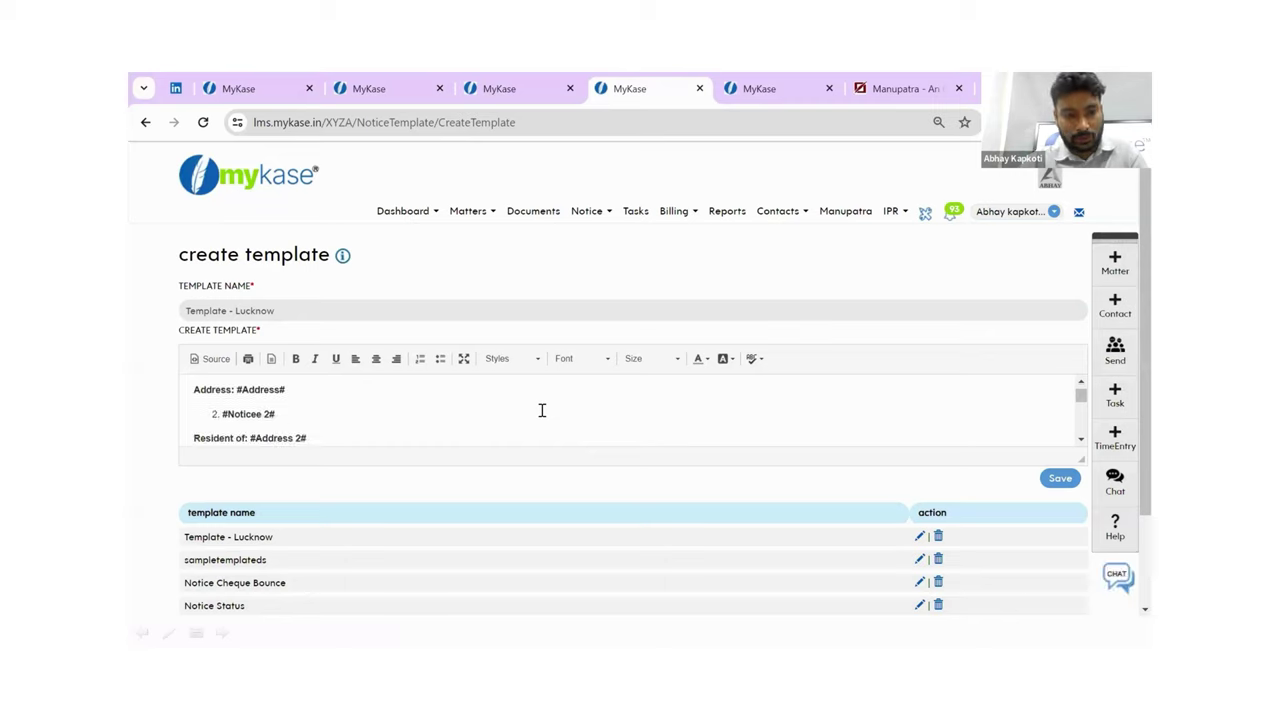
scroll(542, 410, "down", 4)
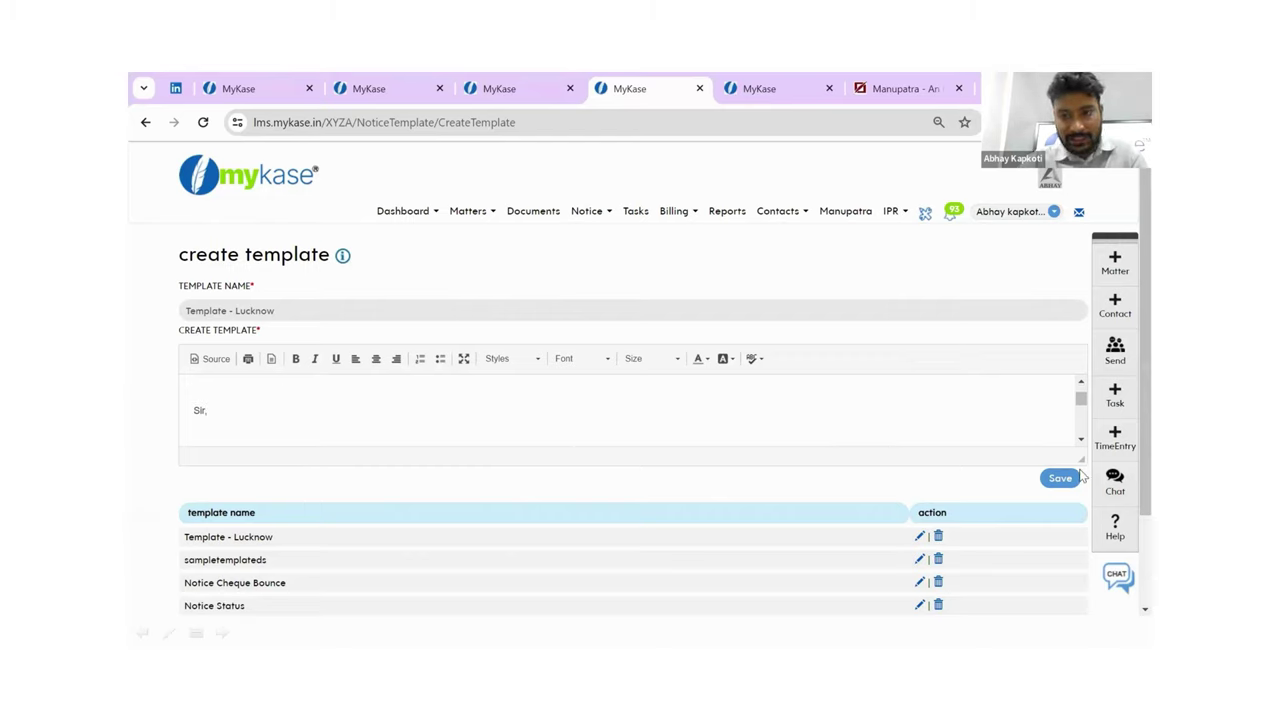
left_click_drag(1082, 459, 1082, 578)
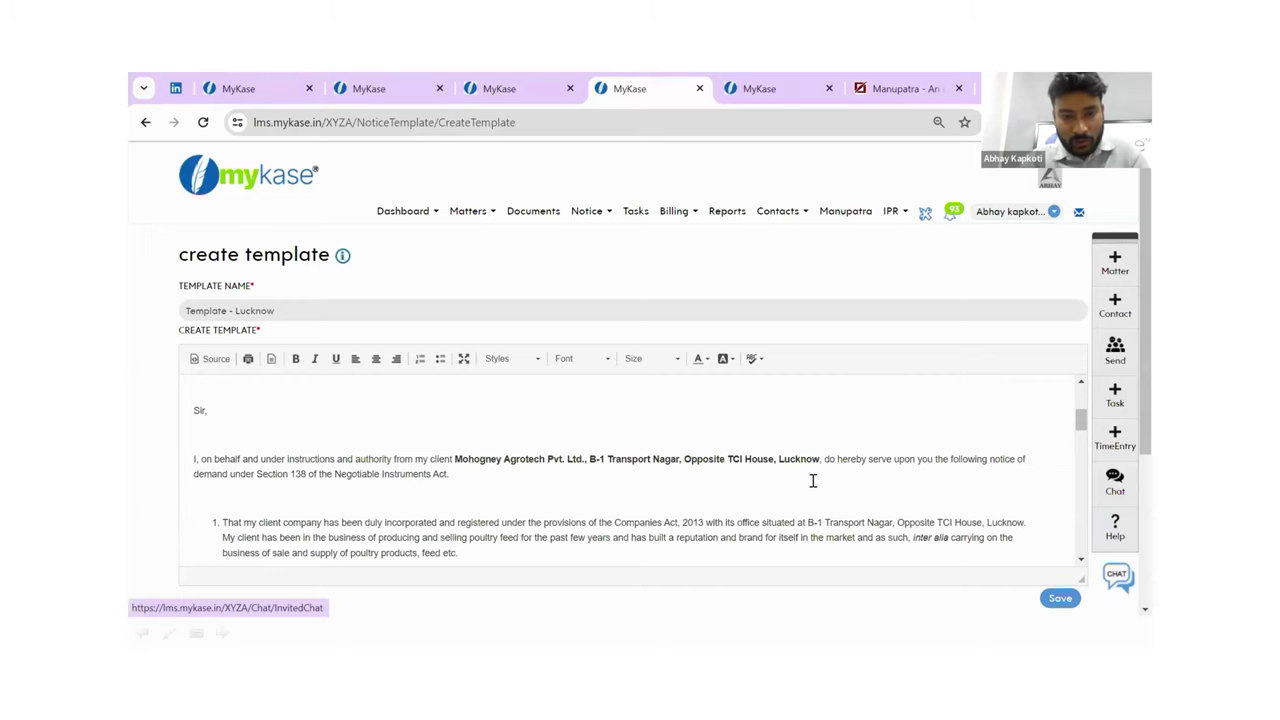
scroll(813, 481, "up", 4)
scroll(813, 481, "up", 2)
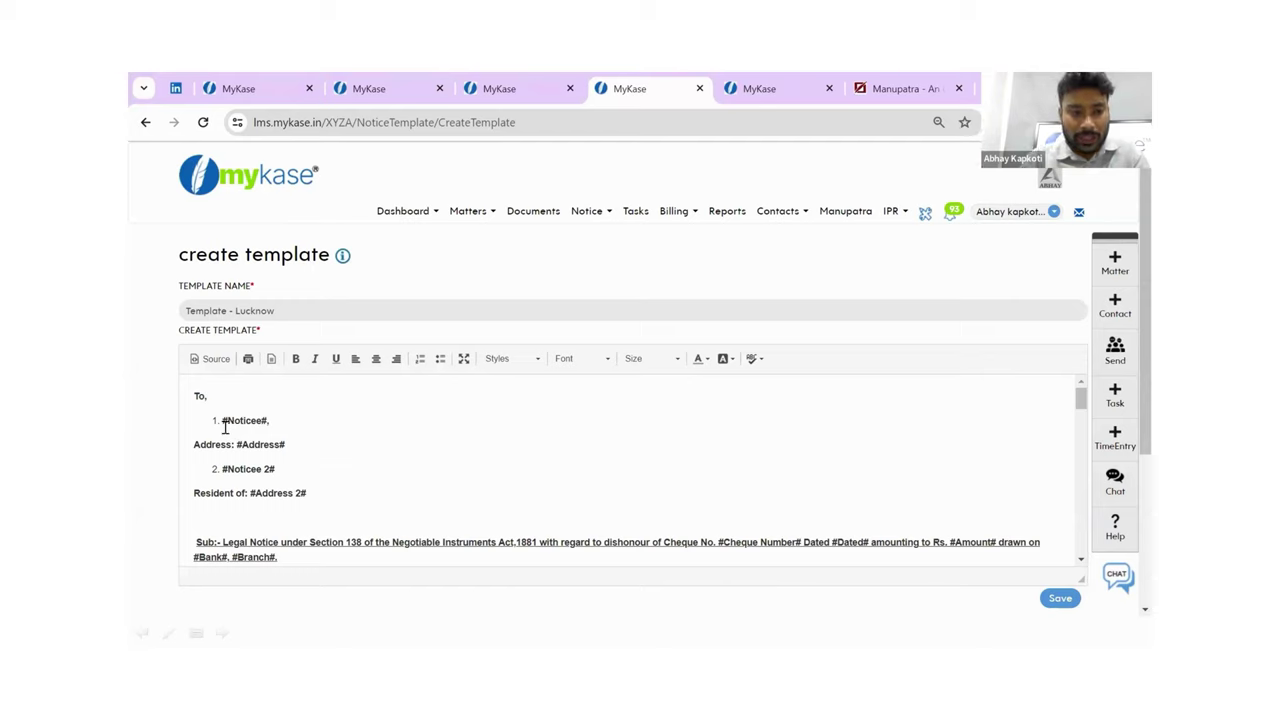
- Examine the placeholders for the noticees, addresses, cheque number, date, amount, bank and branch in the addressee and subject lines
left_click(225, 425)
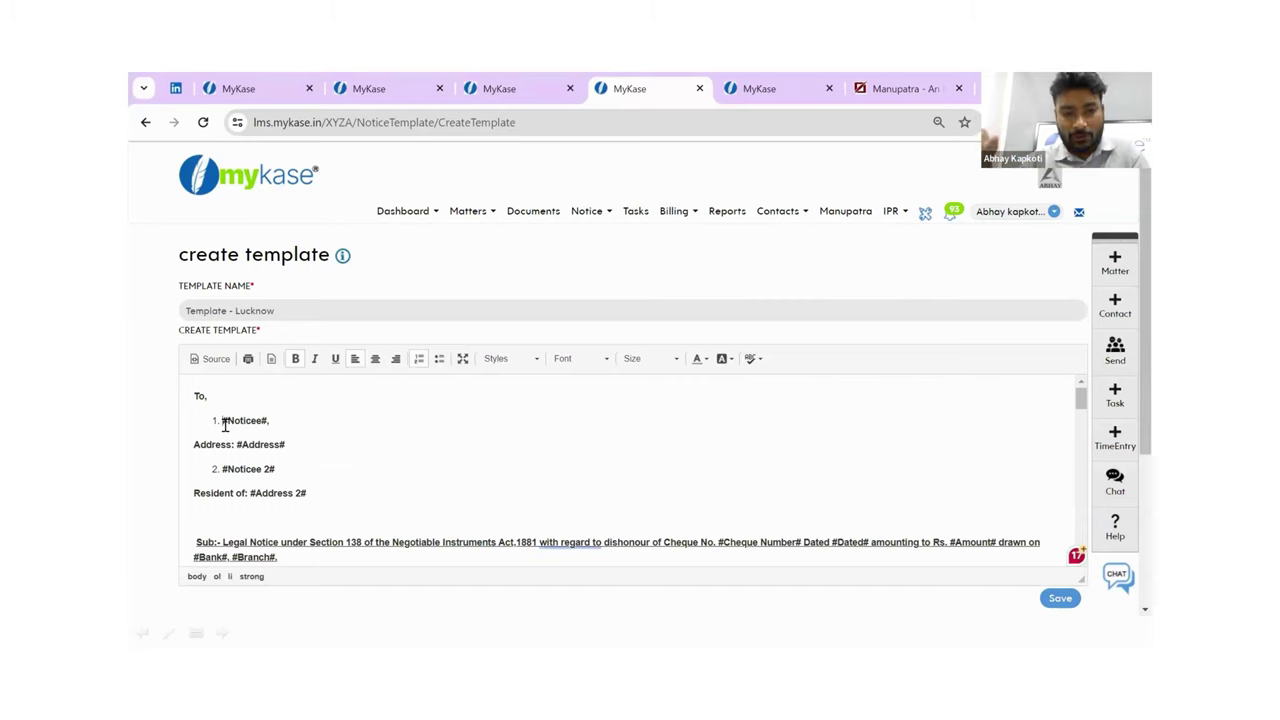
scroll(225, 425, "down", 2)
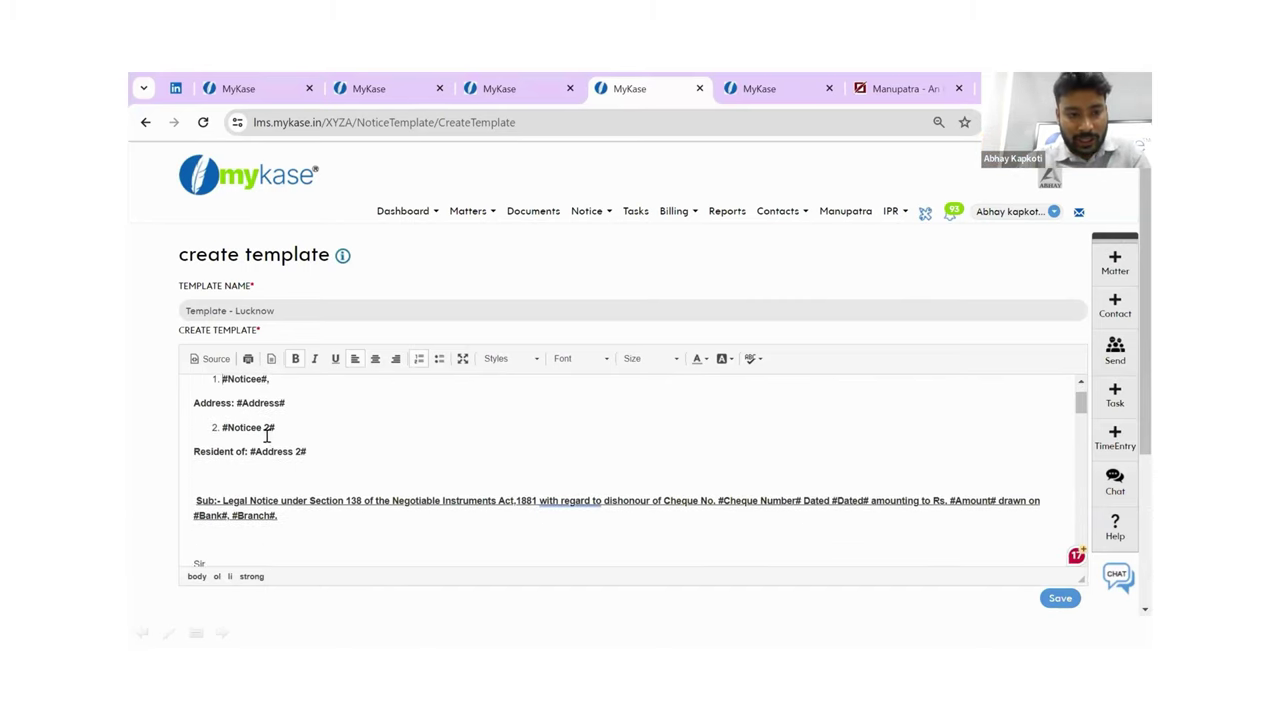
scroll(290, 455, "down", 1)
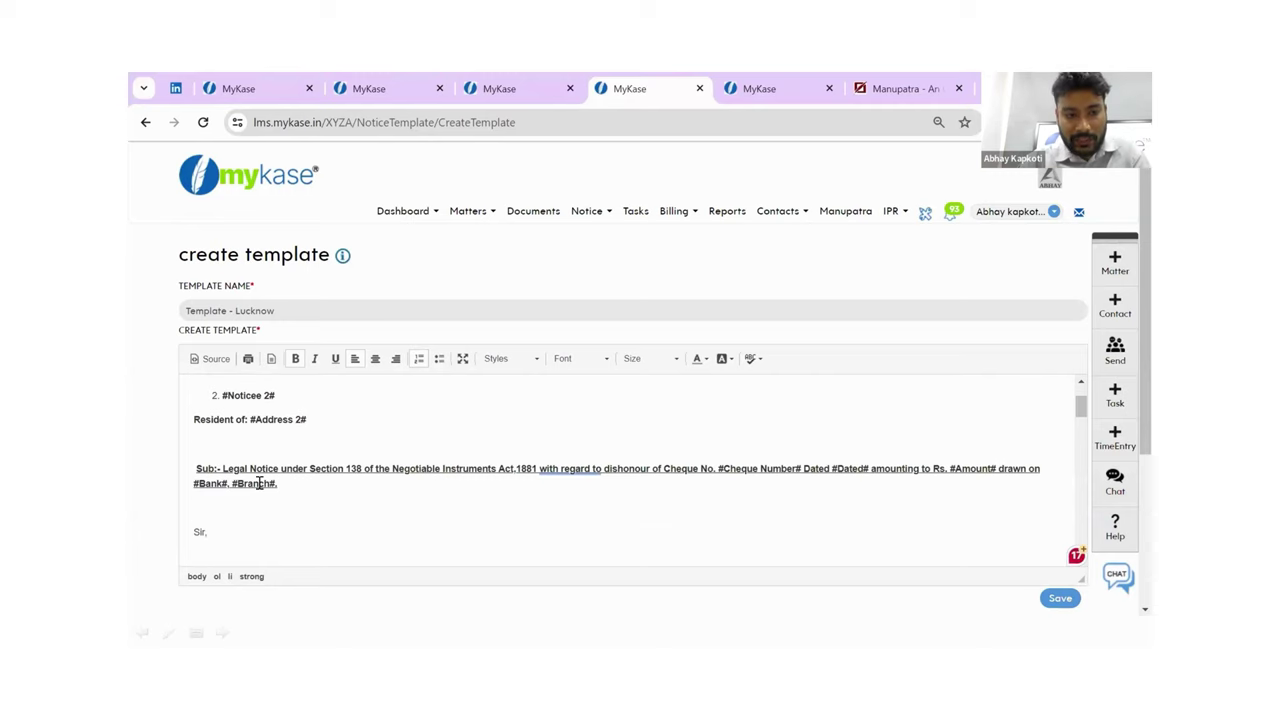
scroll(259, 483, "down", 1)
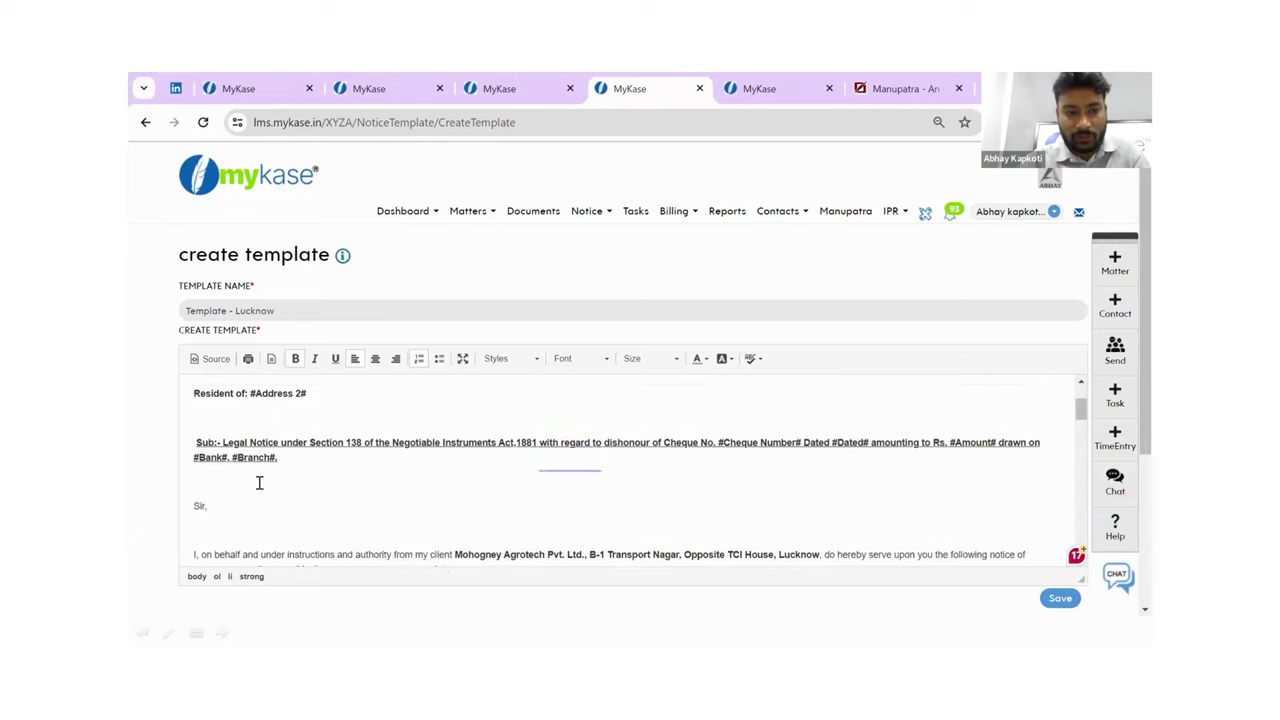
scroll(259, 483, "down", 1)
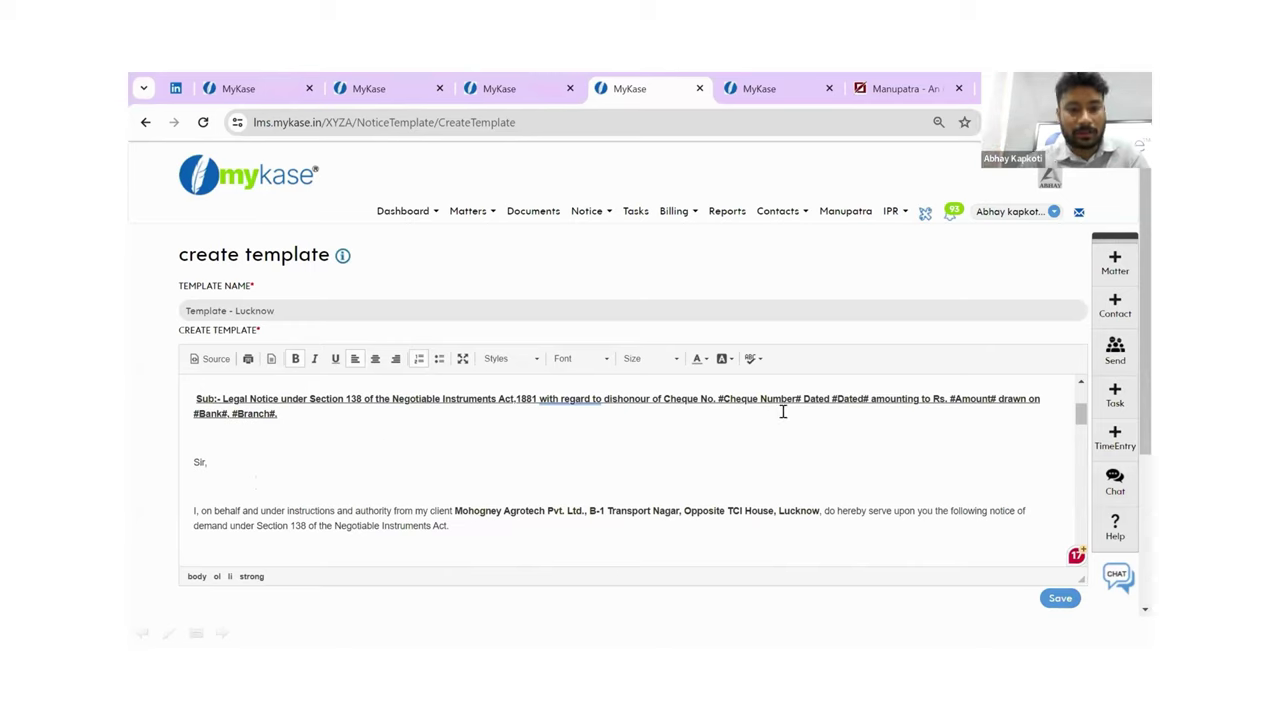
scroll(783, 411, "down", 1)
scroll(783, 411, "up", 2)
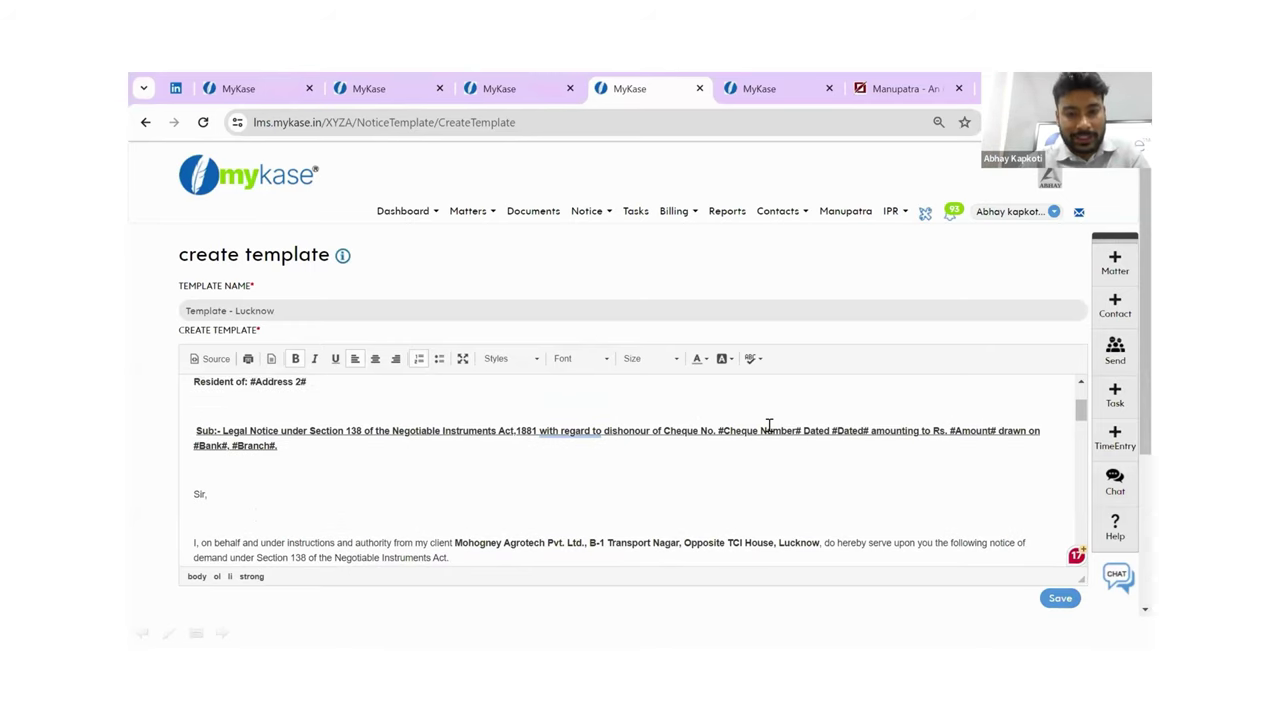
scroll(752, 424, "up", 1)
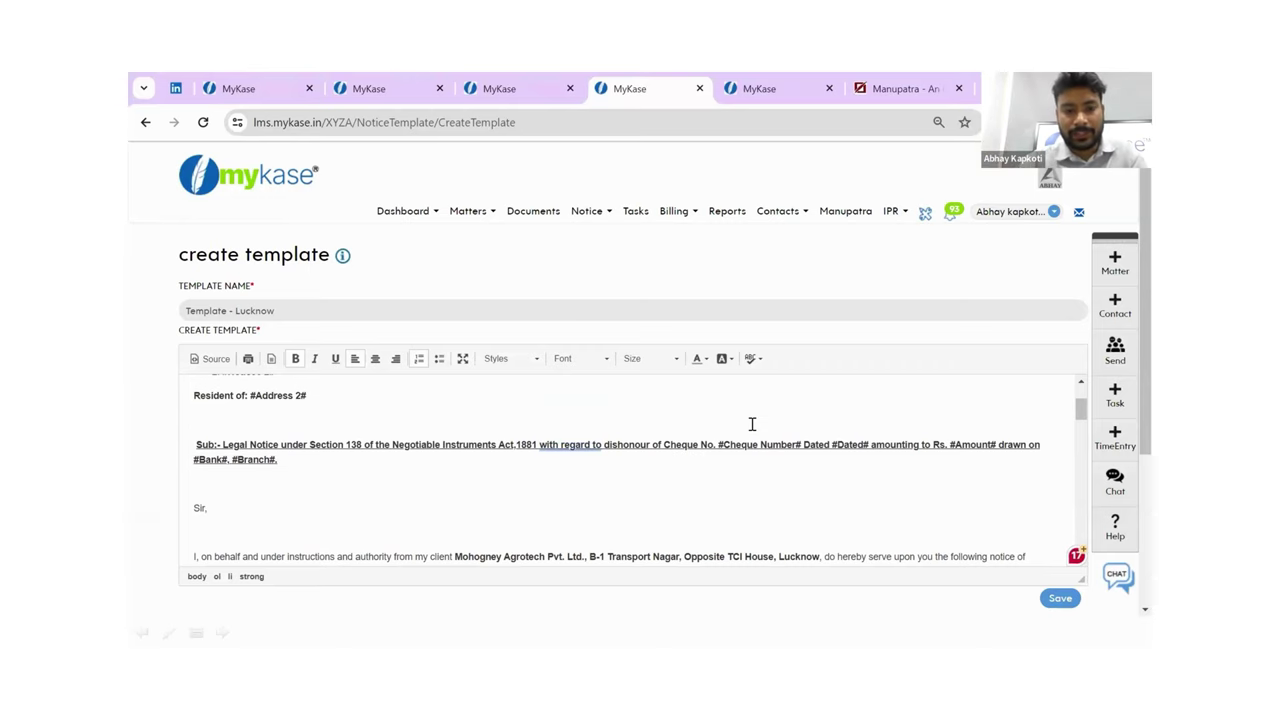
- Review the numbered body paragraphs of Template - Lucknow and the placeholders for the second set of cheque details
scroll(752, 424, "down", 3)
scroll(752, 424, "down", 7)
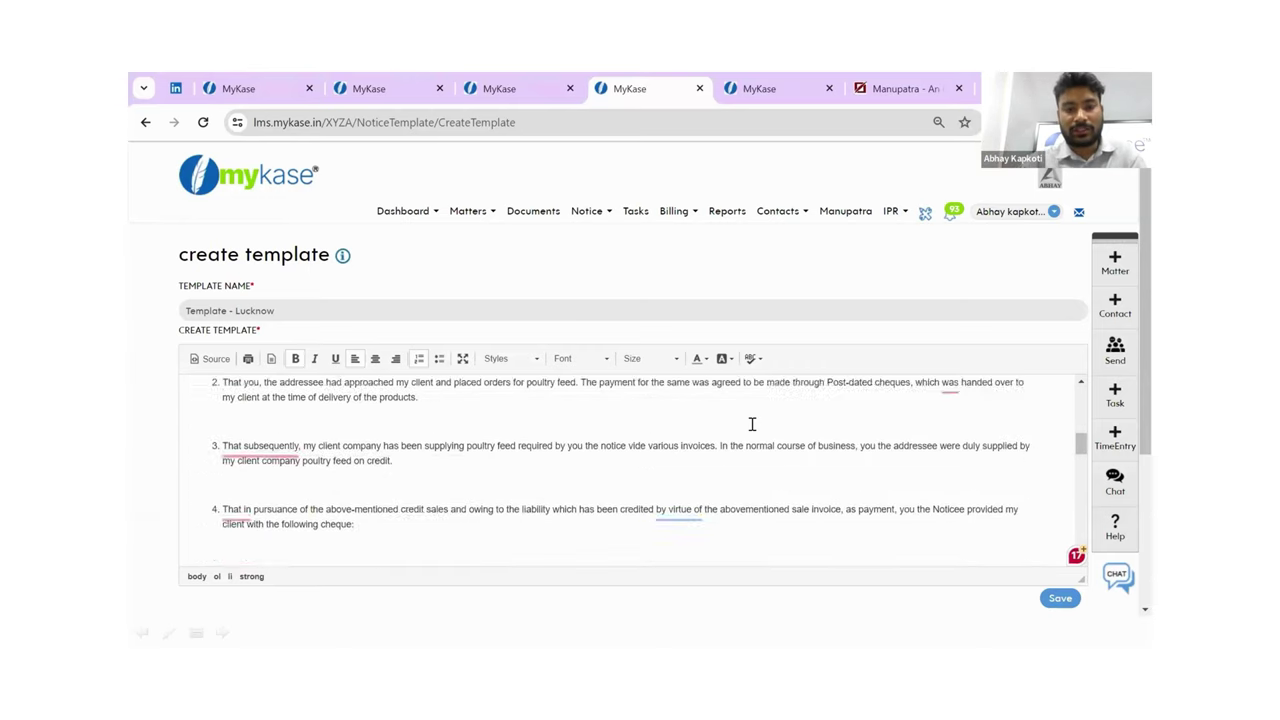
scroll(752, 424, "down", 5)
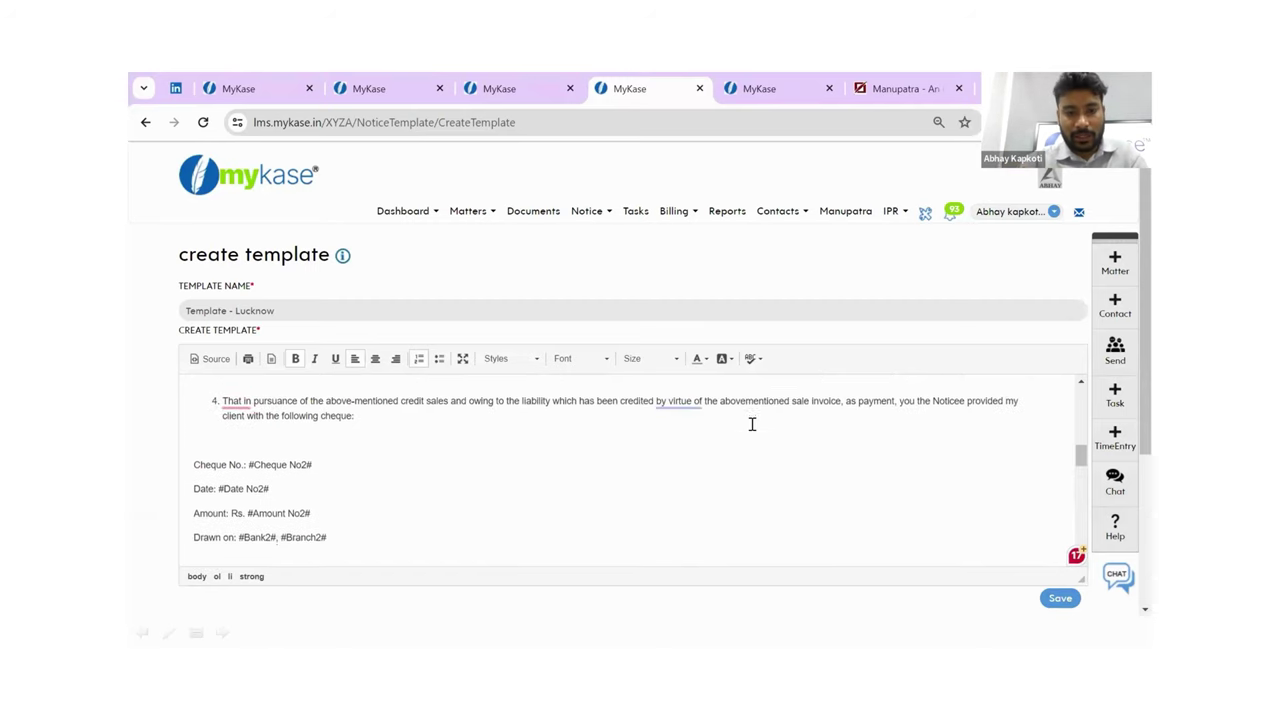
scroll(752, 424, "up", 6)
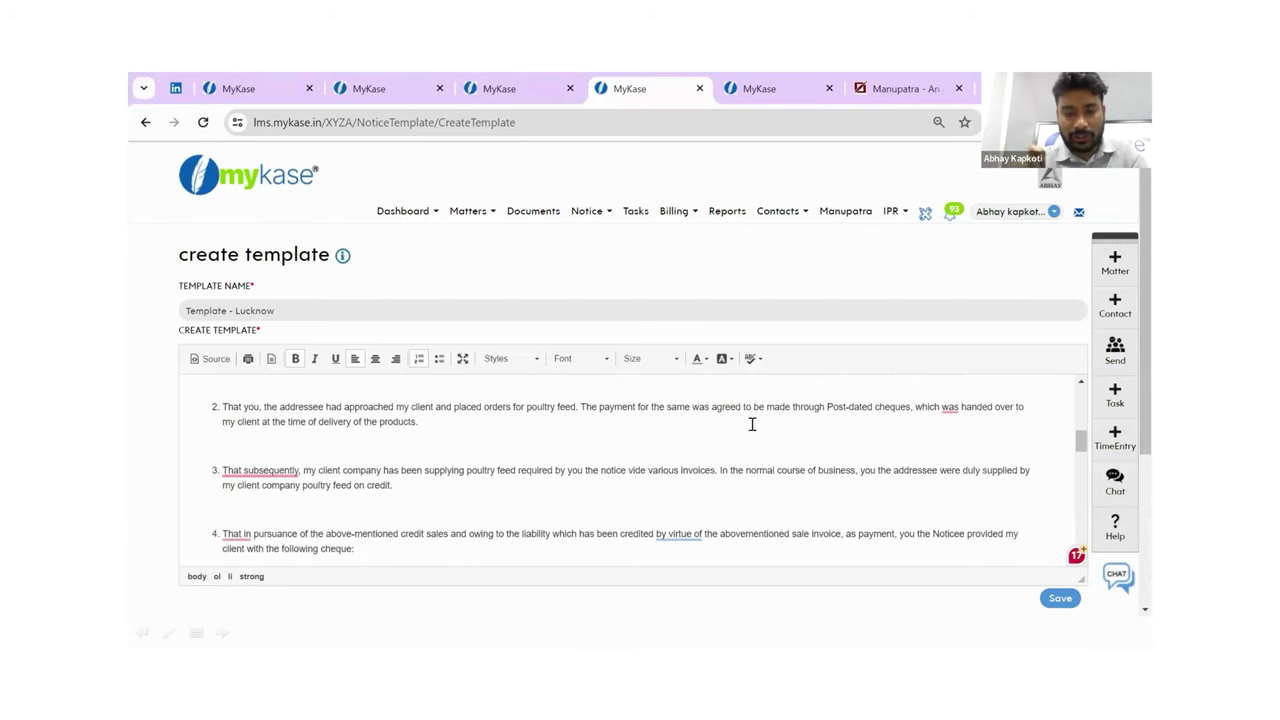
scroll(469, 443, "up", 2)
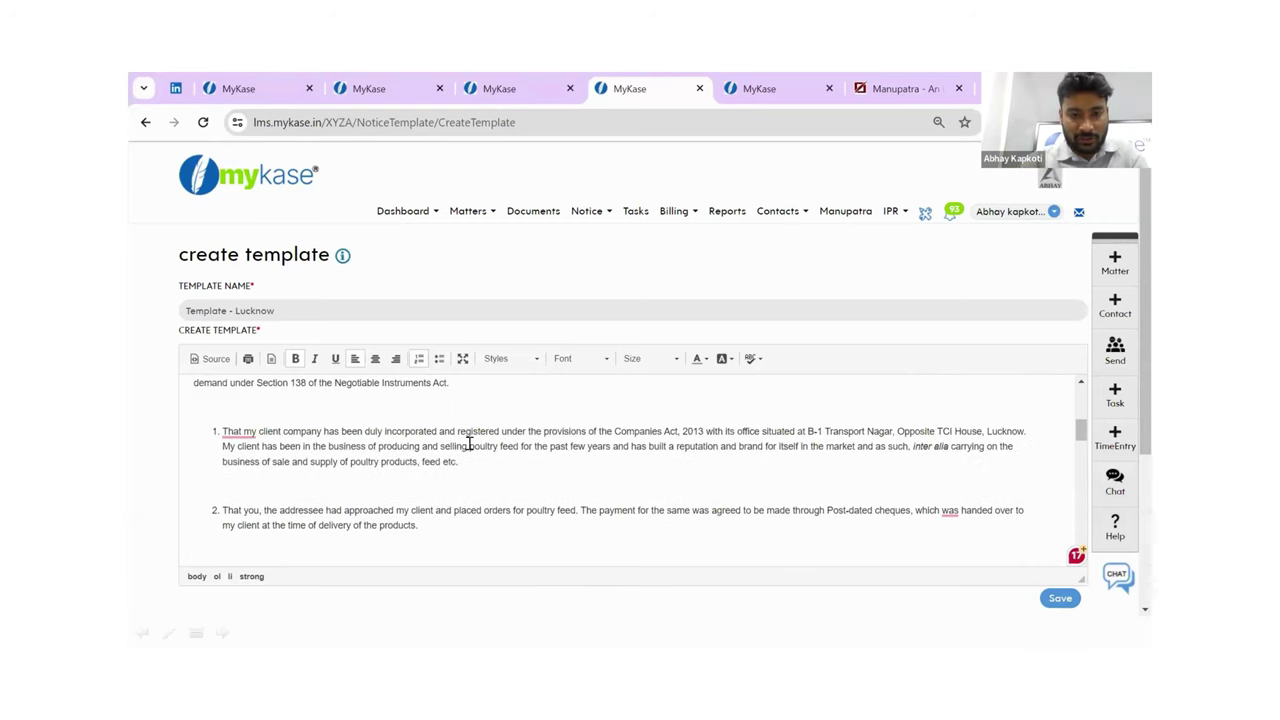
scroll(556, 461, "up", 1)
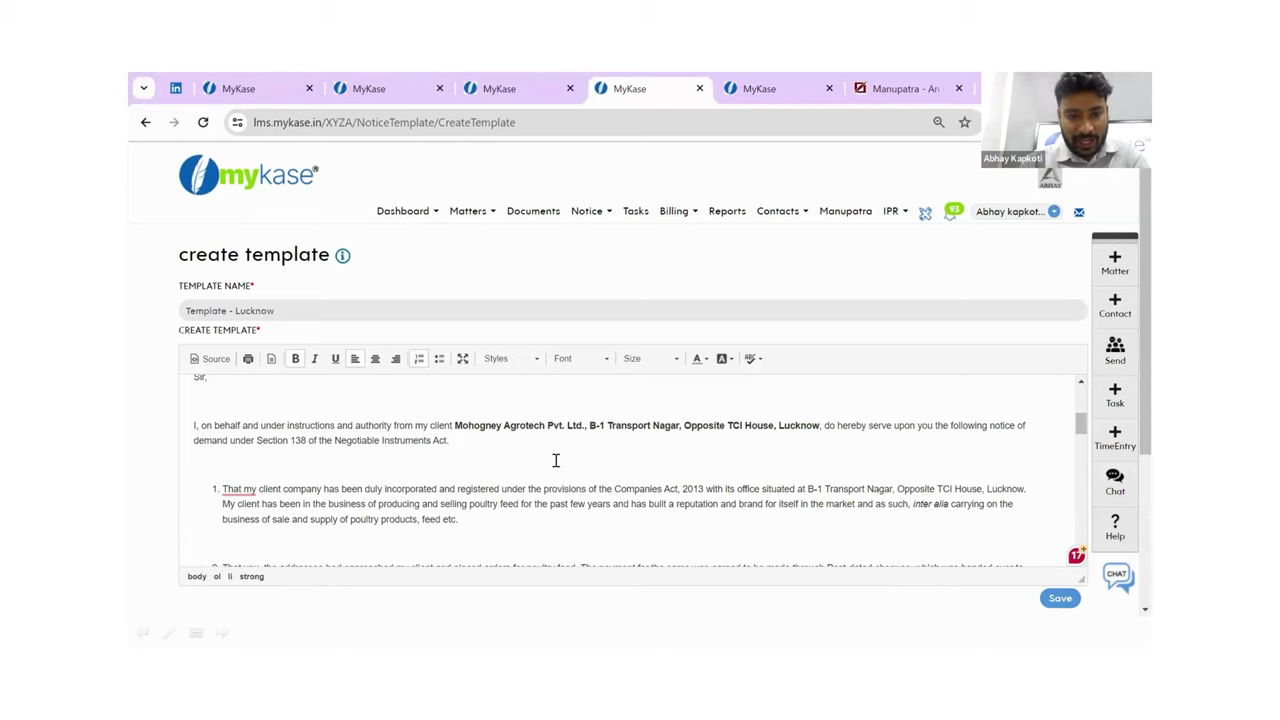
scroll(556, 461, "up", 1)
scroll(472, 441, "up", 1)
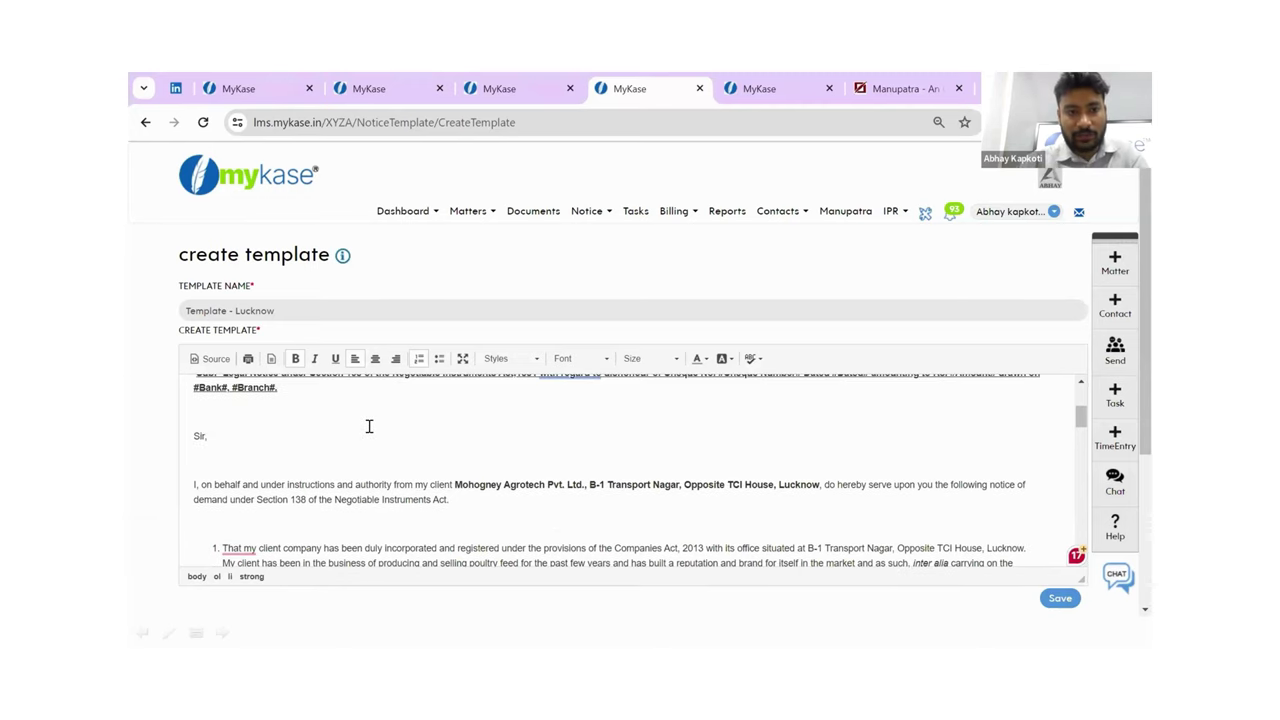
scroll(370, 430, "up", 1)
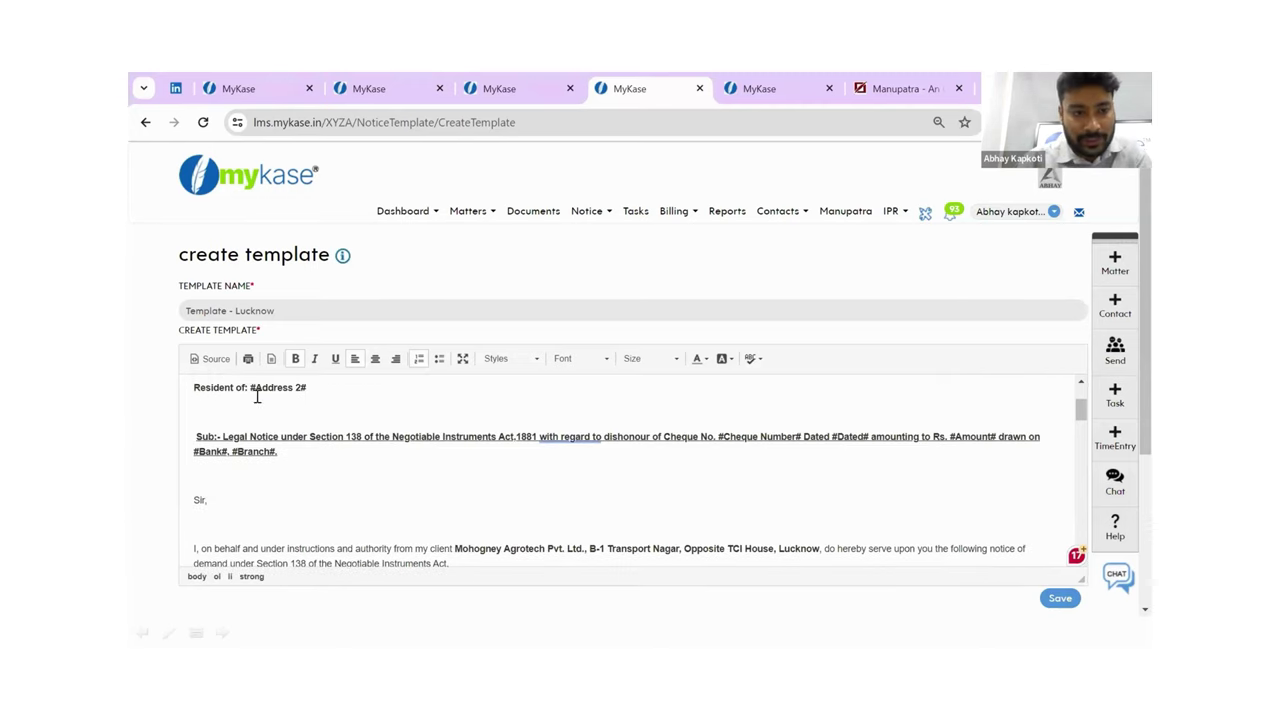
- Return to the page for sending bulk notices, and set the notice type to Statutory and the template to Notice Final
left_click(598, 214)
mouse_move(566, 314)
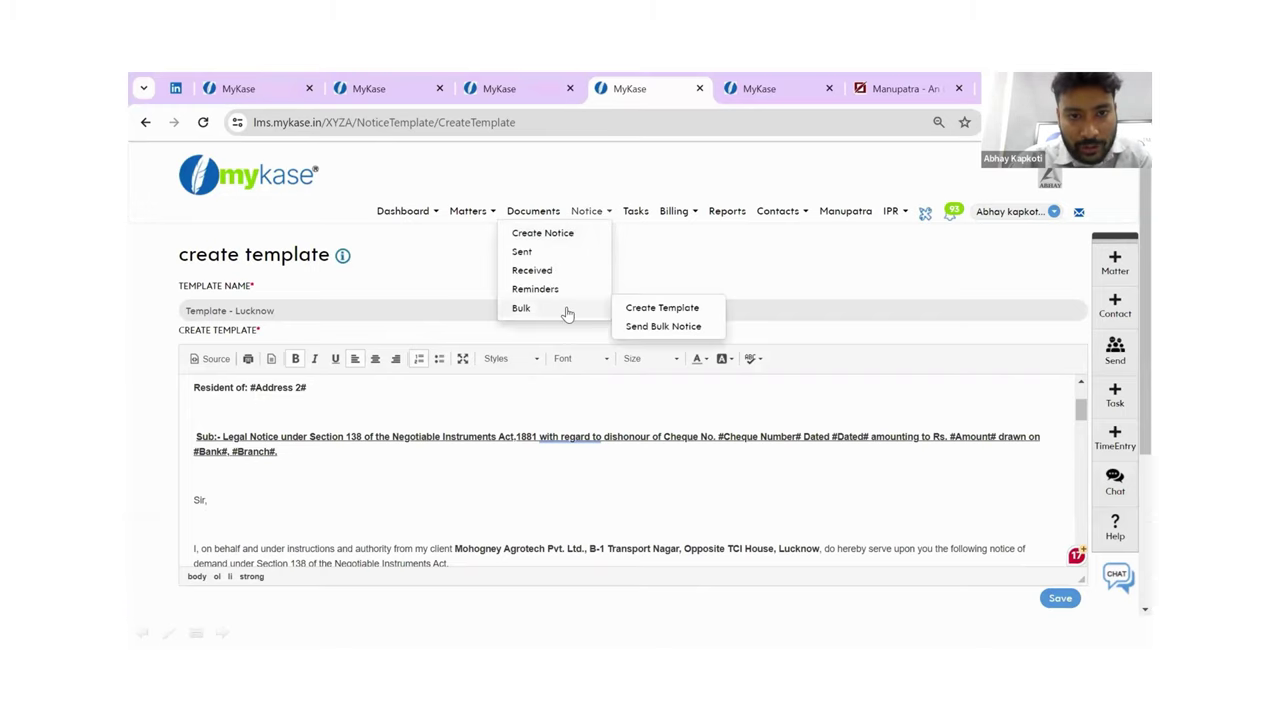
left_click(677, 327)
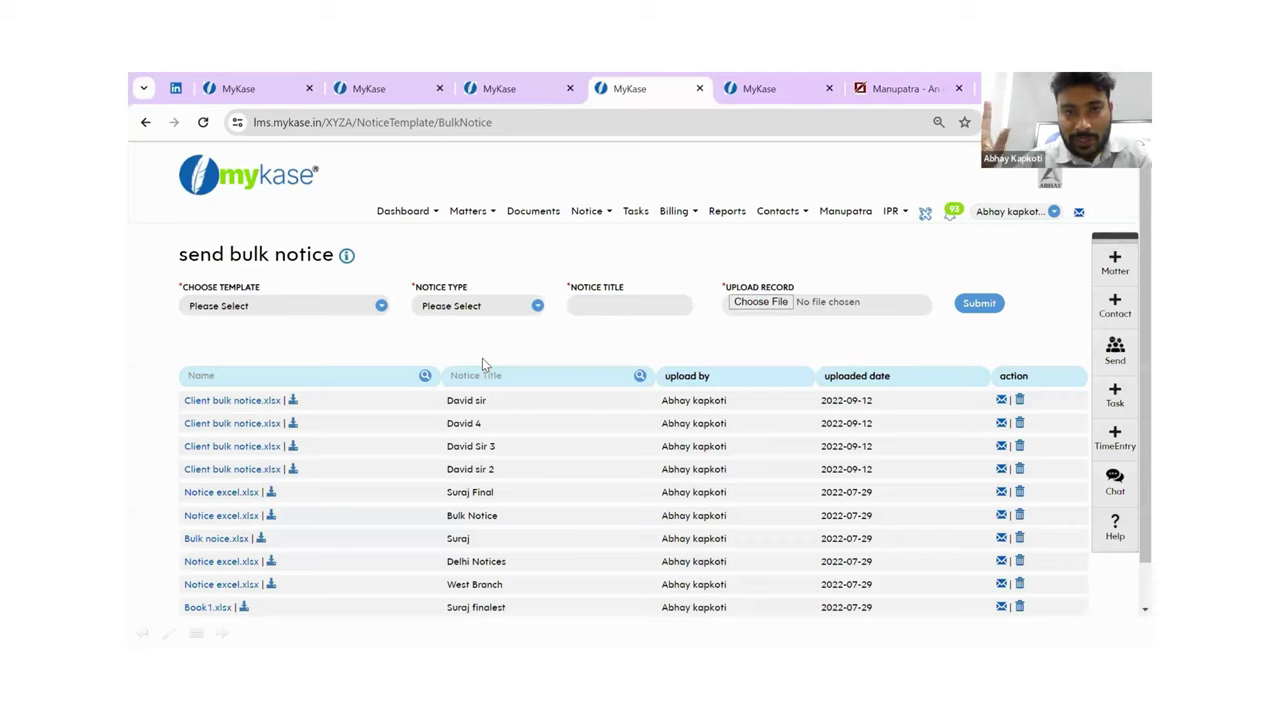
left_click(458, 307)
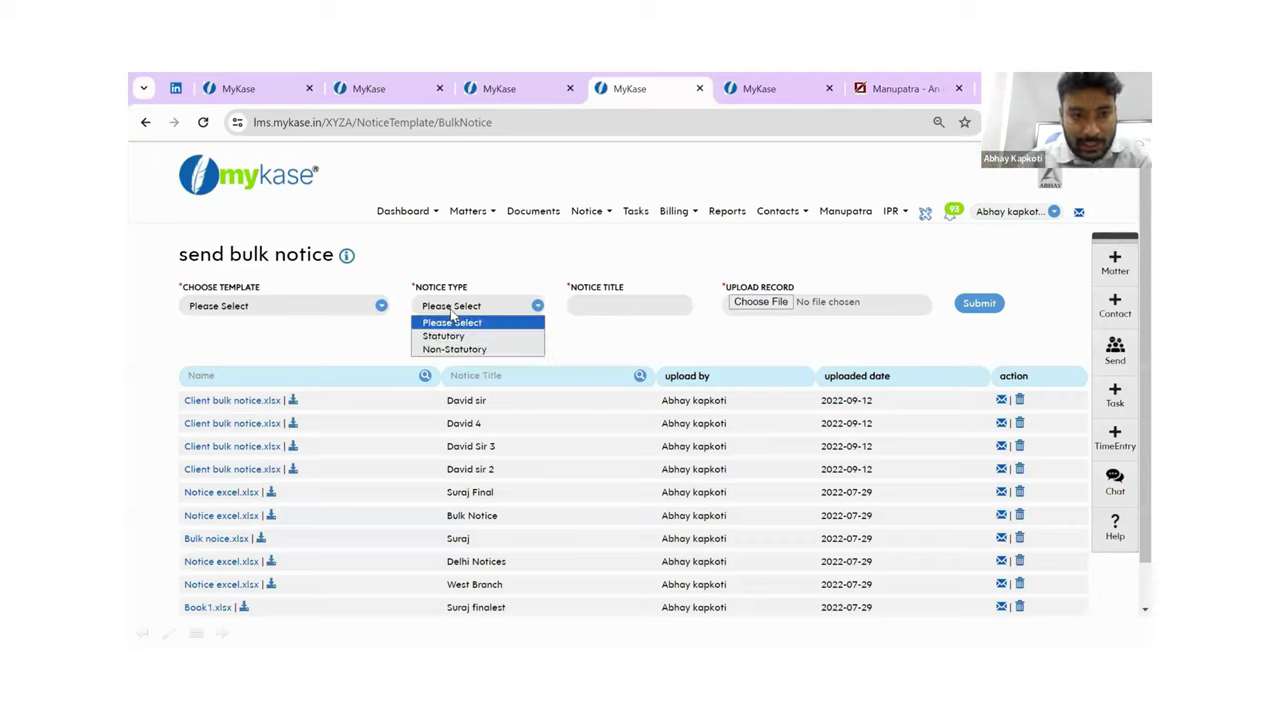
left_click(465, 336)
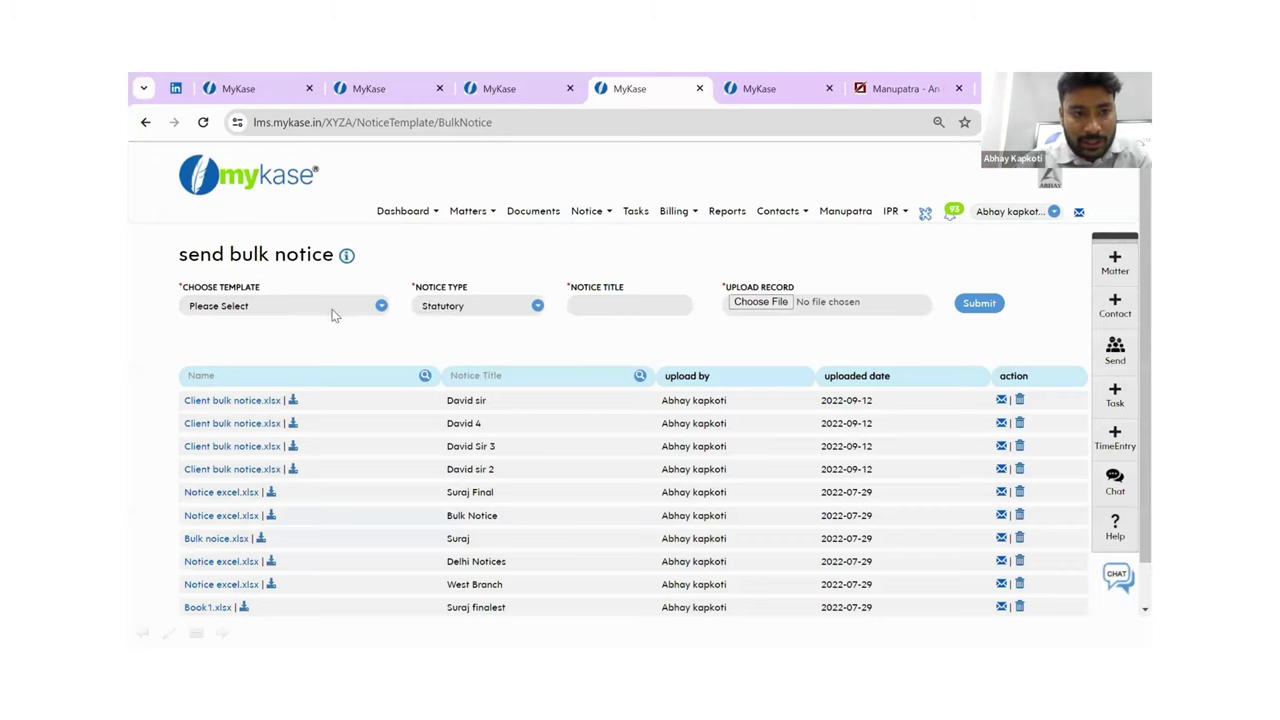
left_click(334, 308)
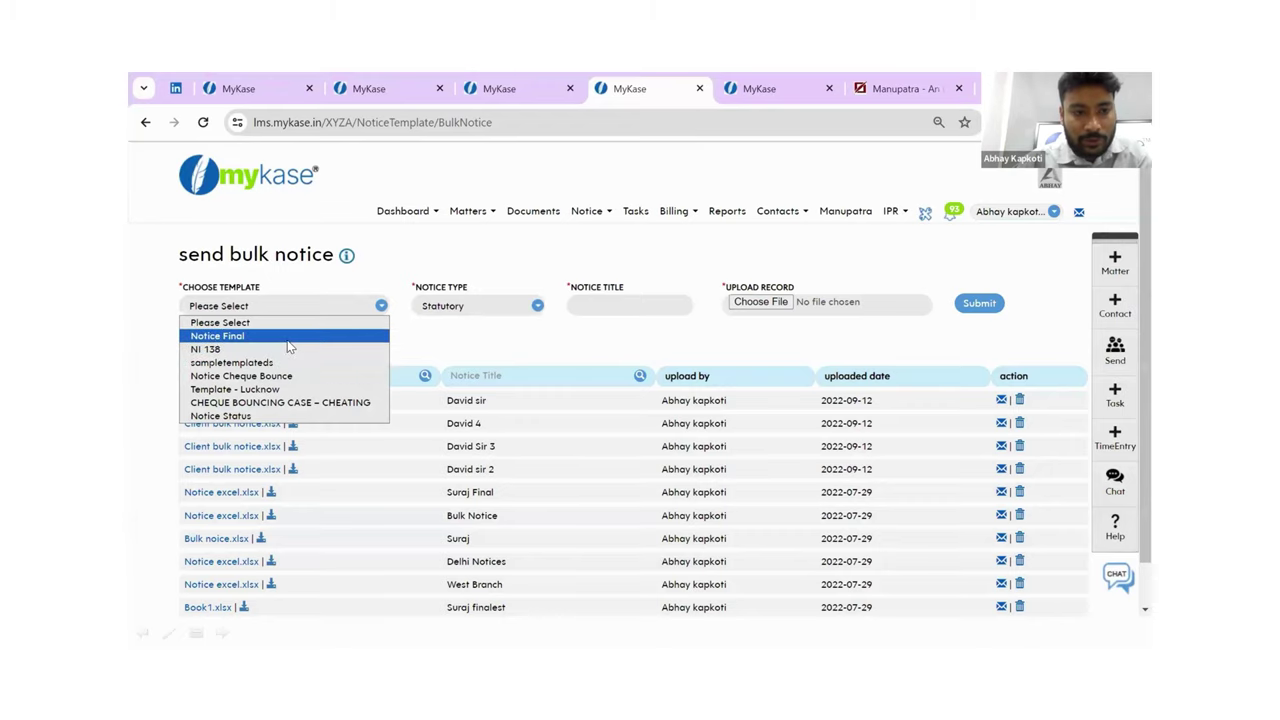
left_click(289, 340)
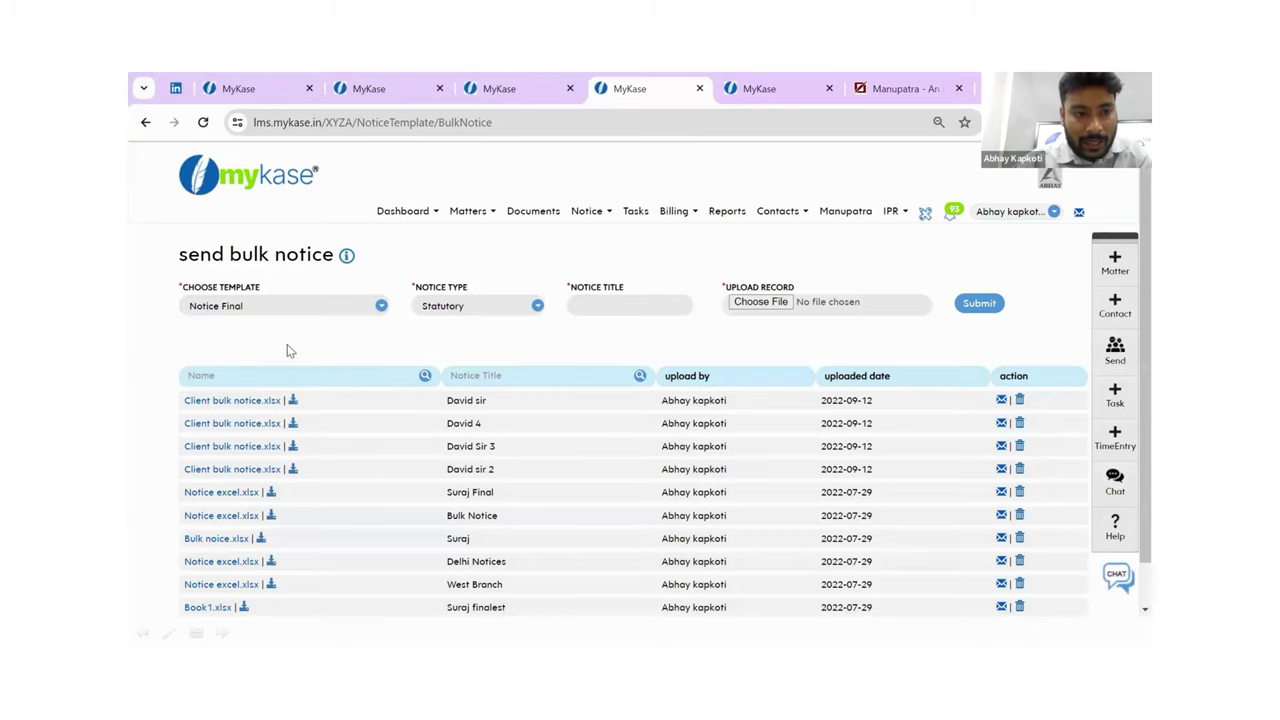
- Open the first uploaded Client bulk notice.xlsx and examine the columns and records in its bulk notice list
left_click(246, 404)
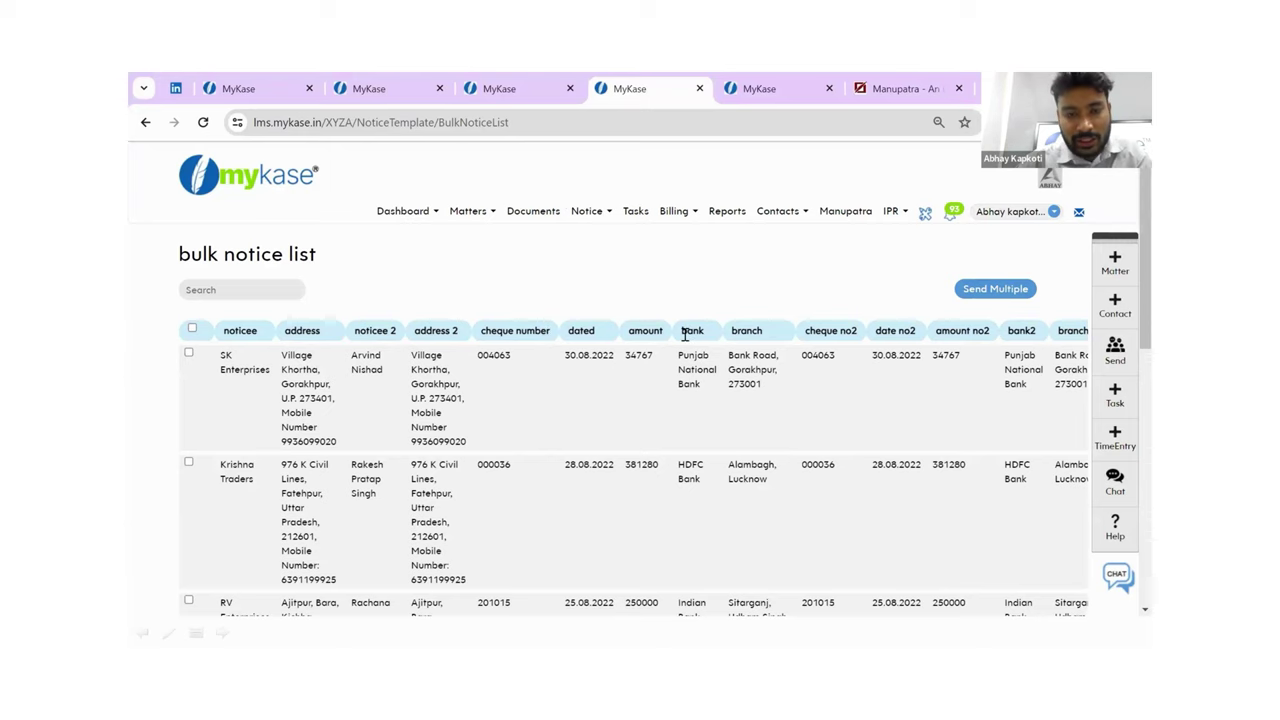
scroll(684, 334, "right", 1)
scroll(684, 334, "left", 1)
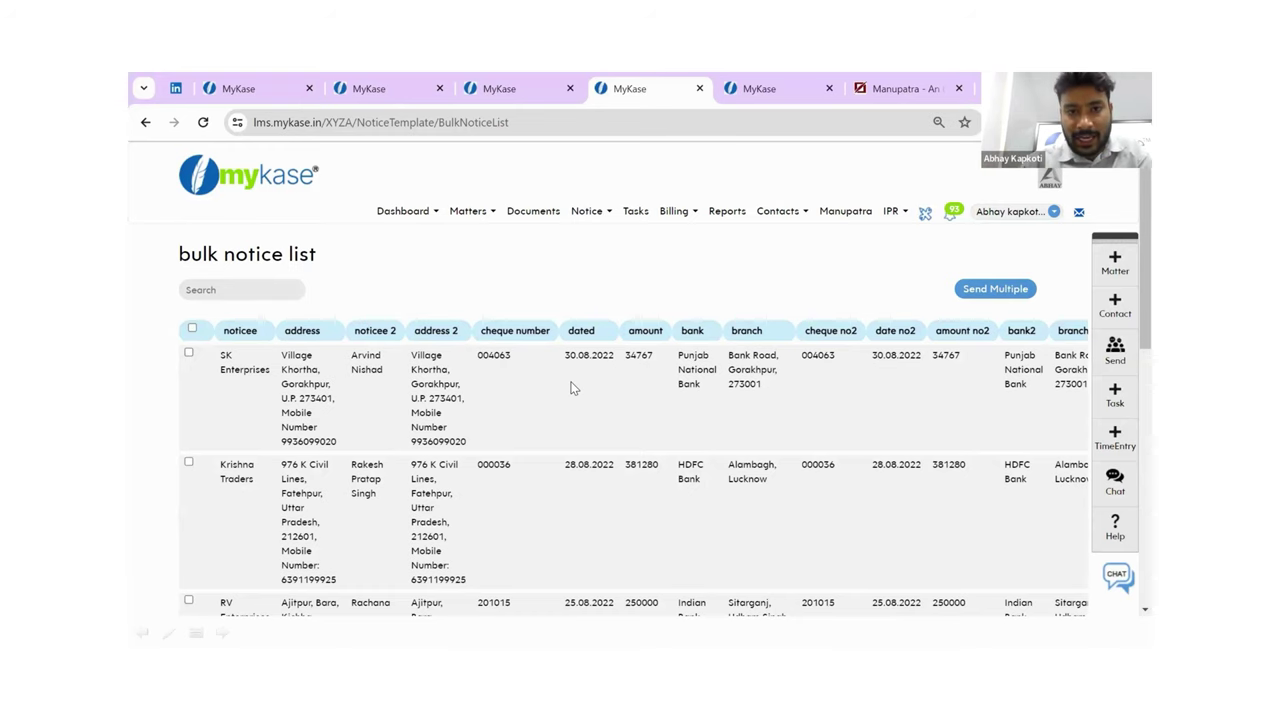
scroll(573, 388, "down", 1)
scroll(573, 388, "up", 1)
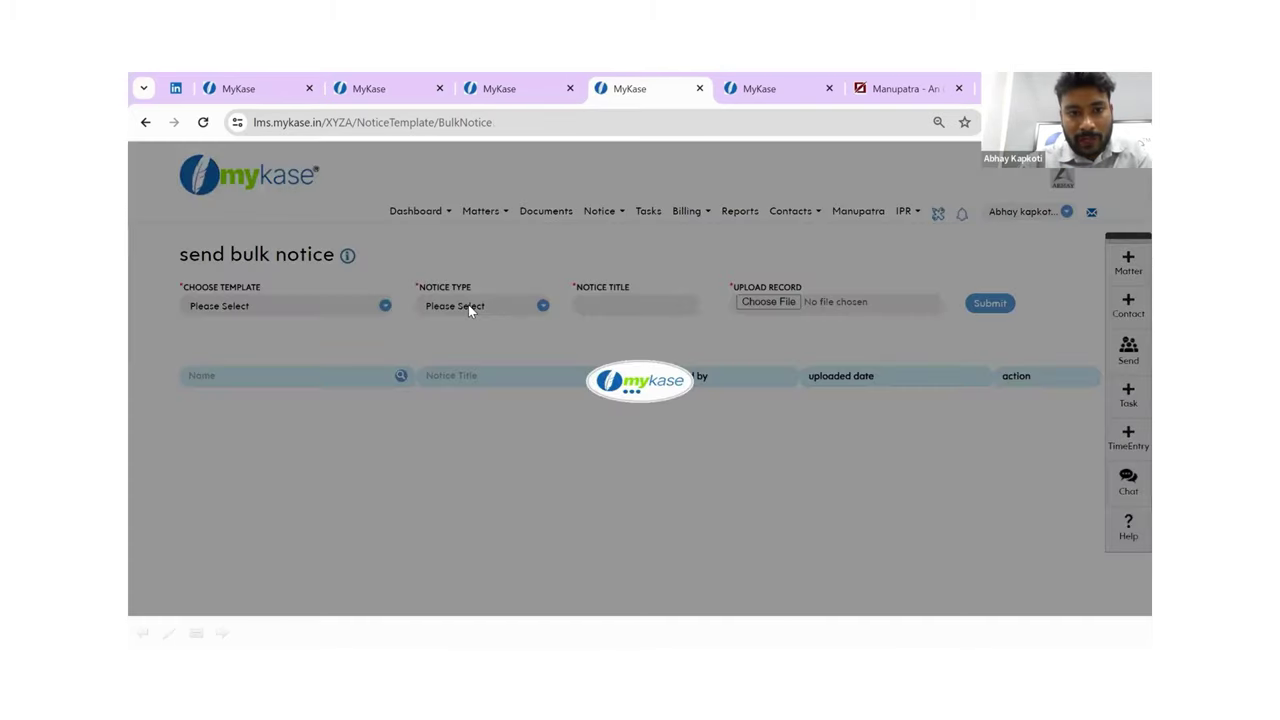
- Set the template for sending bulk notices to Notice Final
left_click(306, 309)
left_click(296, 336)
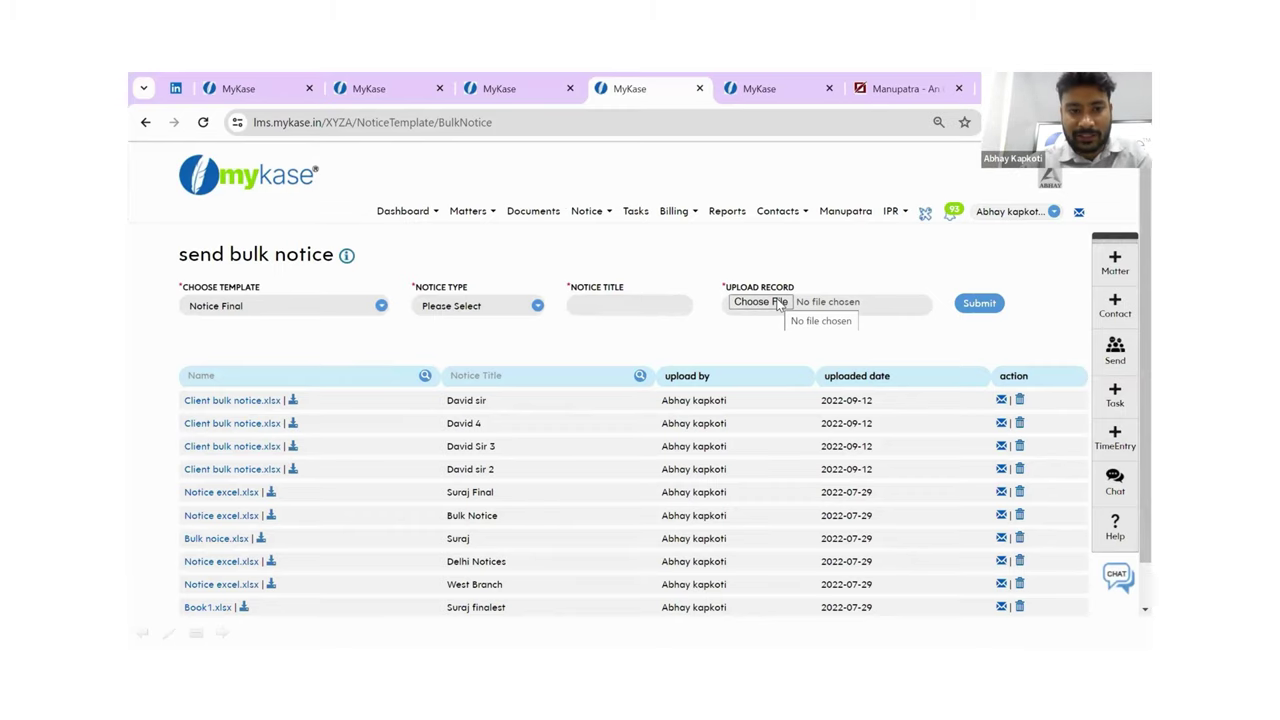
- Open the first uploaded Client bulk notice.xlsx and download the PDF notice of its first record, SK Enterprises
left_click(274, 404)
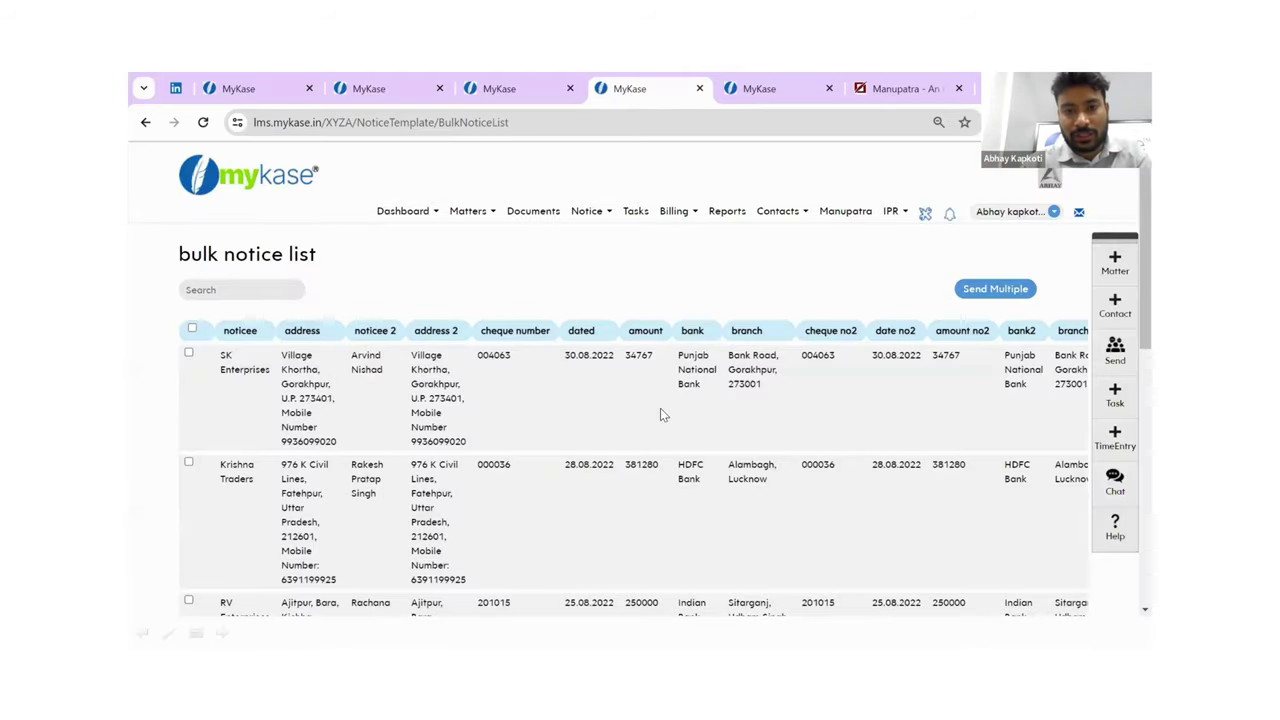
scroll(660, 408, "right", 10)
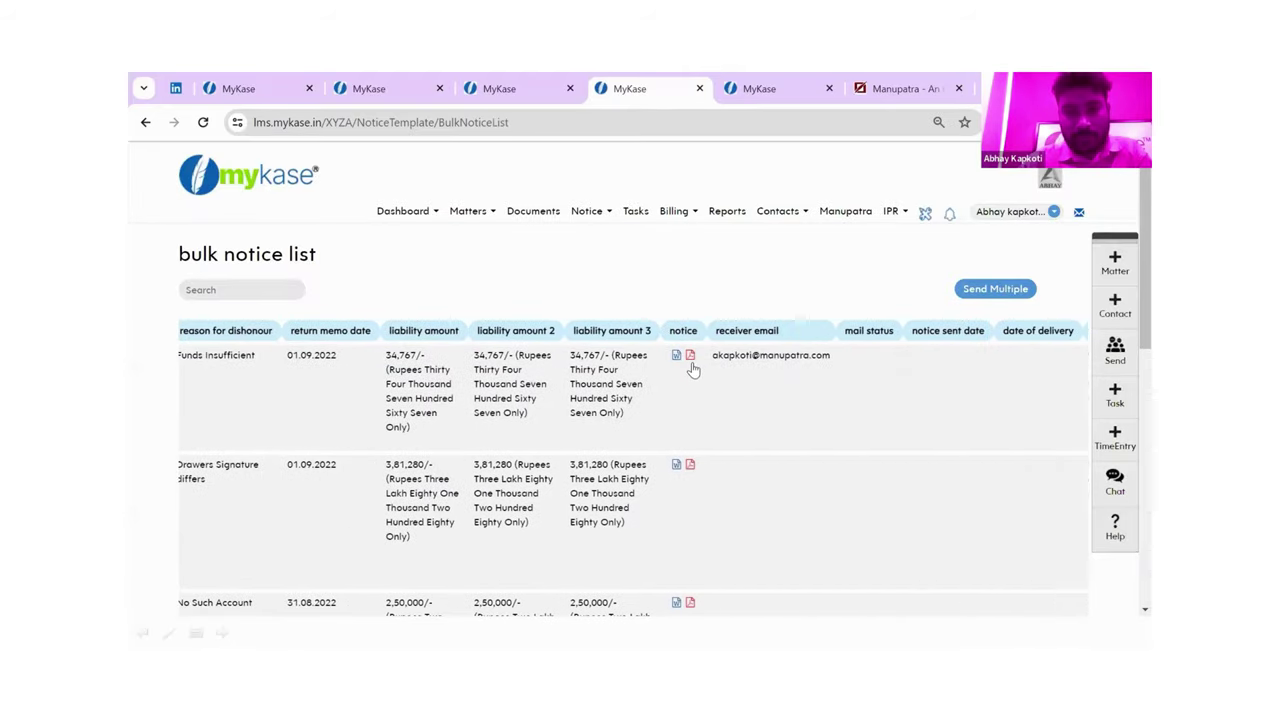
left_click(690, 357)
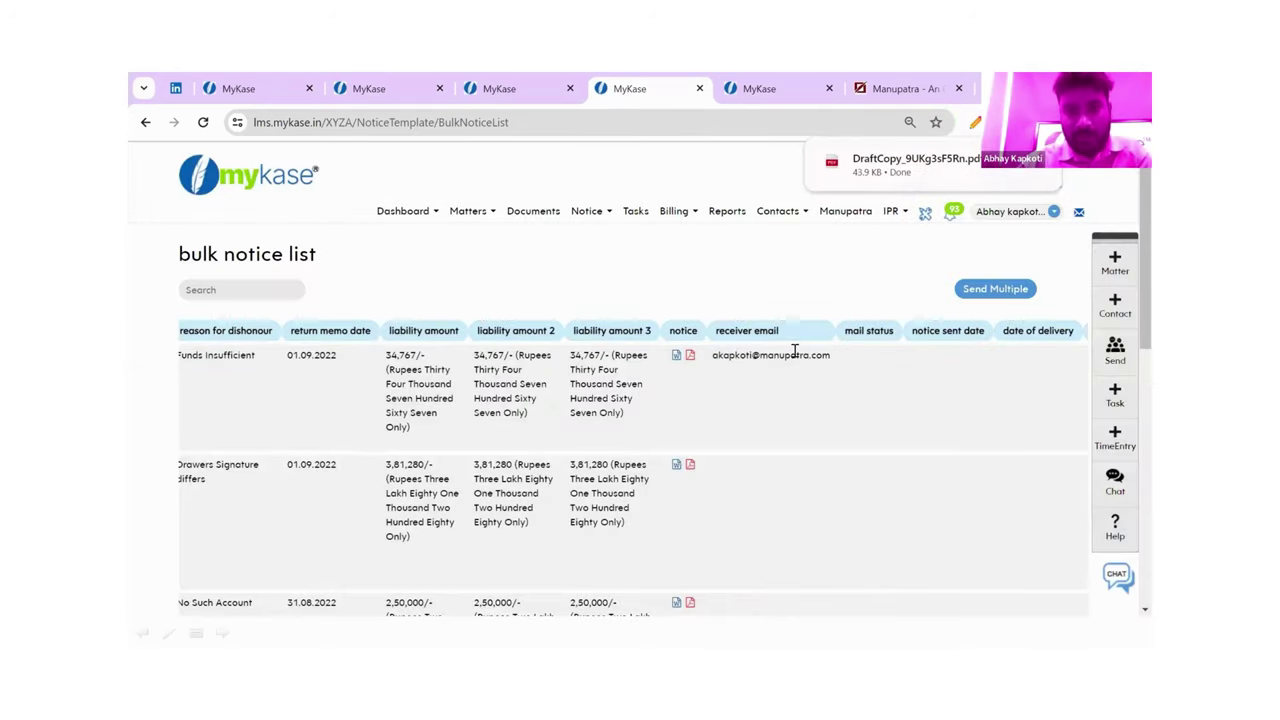
- Return to the page for sending bulk notices and look over the available notice functions
left_click(605, 212)
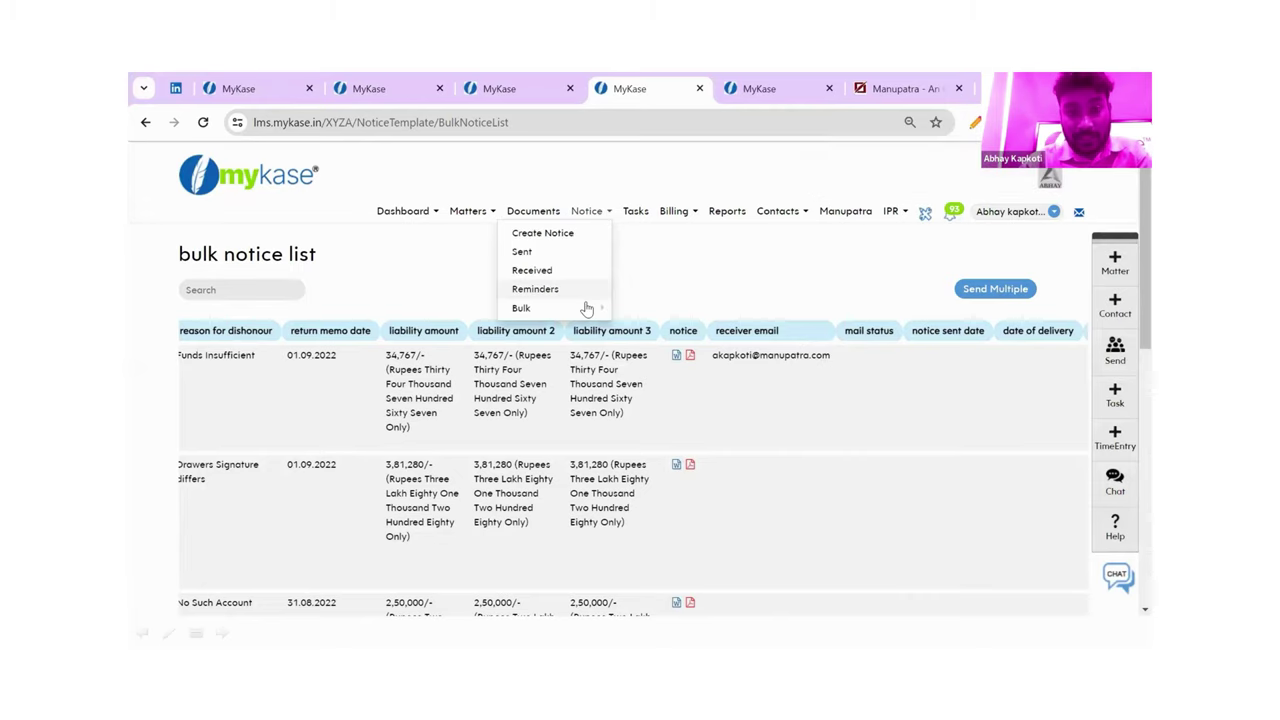
mouse_move(580, 308)
left_click(669, 328)
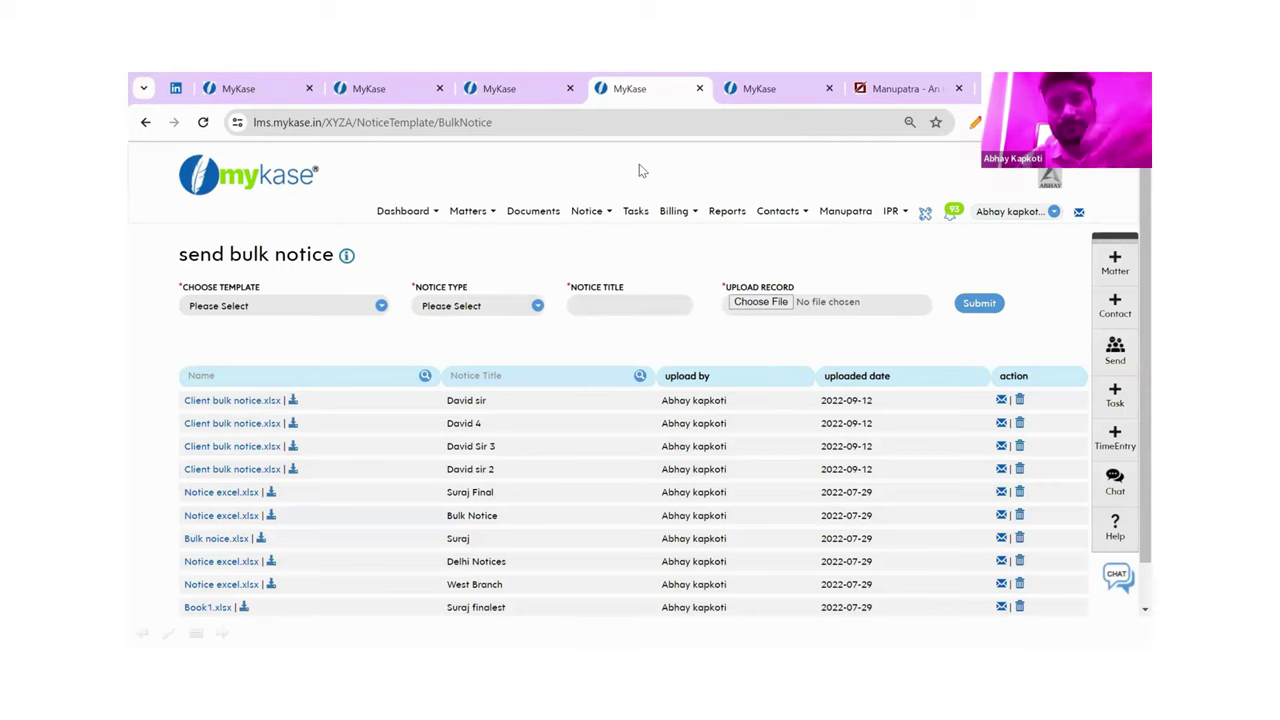
left_click(608, 215)
mouse_move(582, 310)
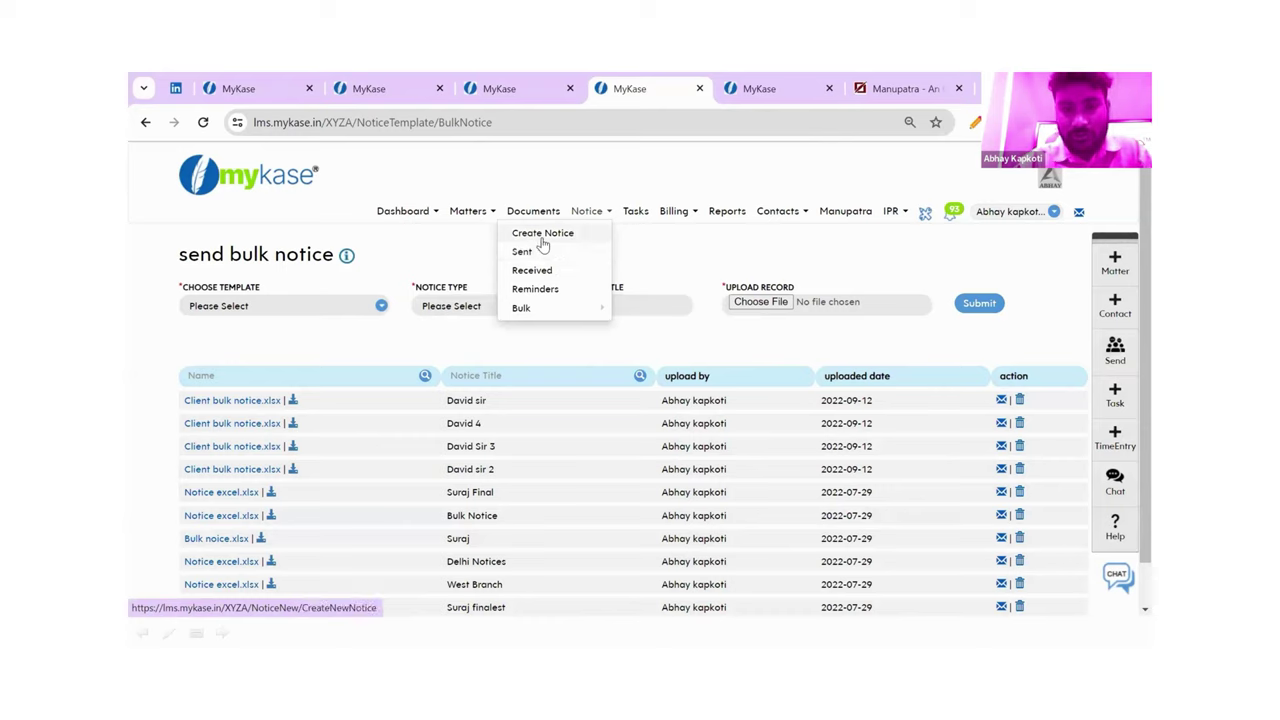
- Open the Notice Management Dashboard and view the Shared Notices-Sent and Notice Subject-Sent breakdowns as tables
left_click(428, 218)
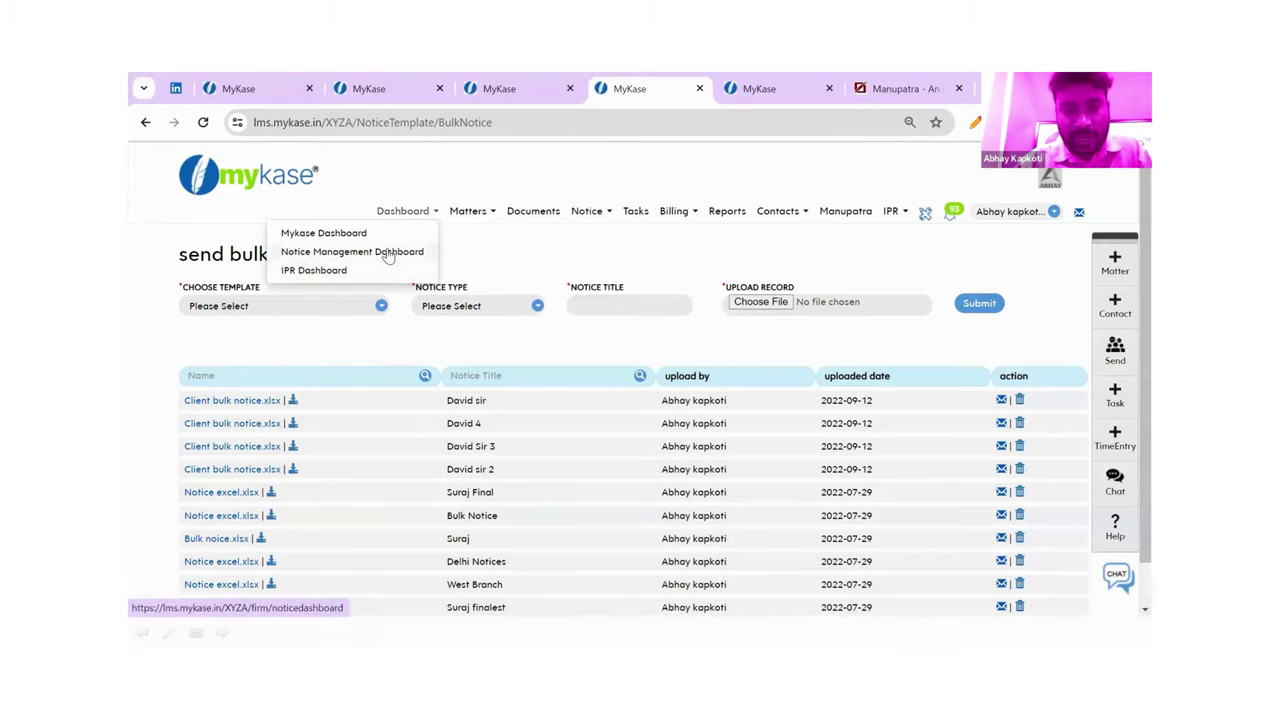
left_click(388, 253)
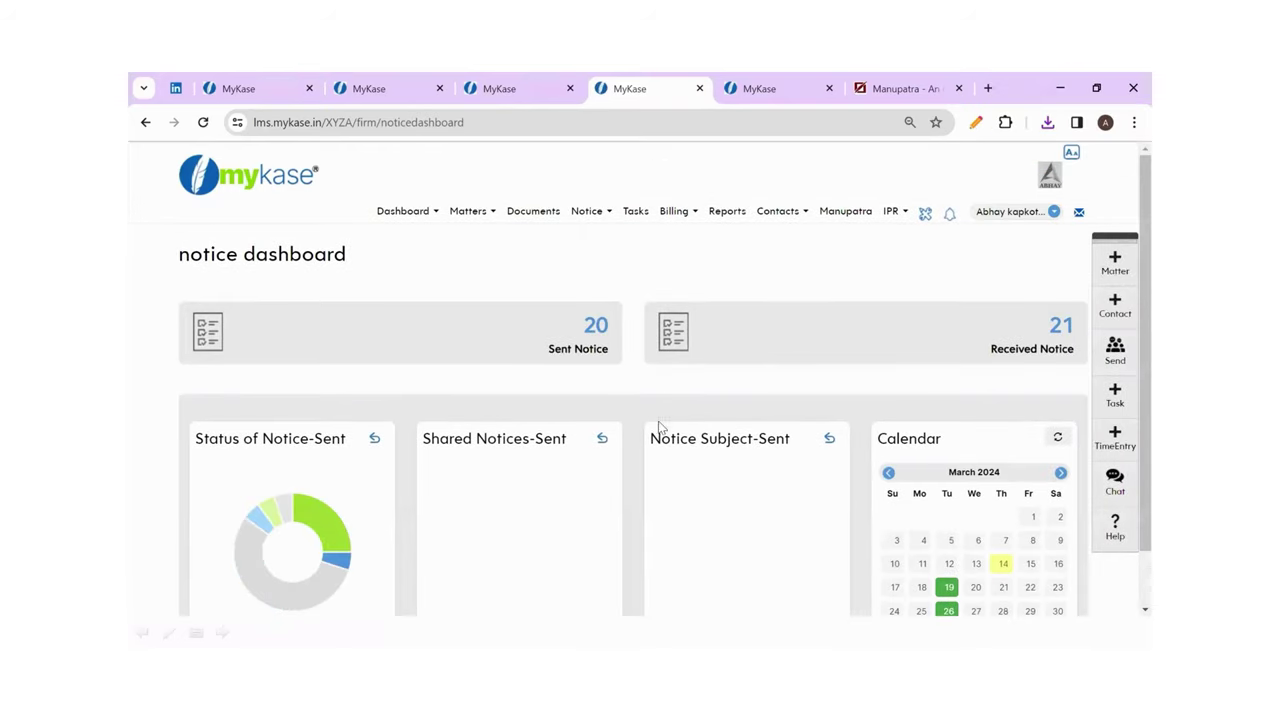
left_click(601, 438)
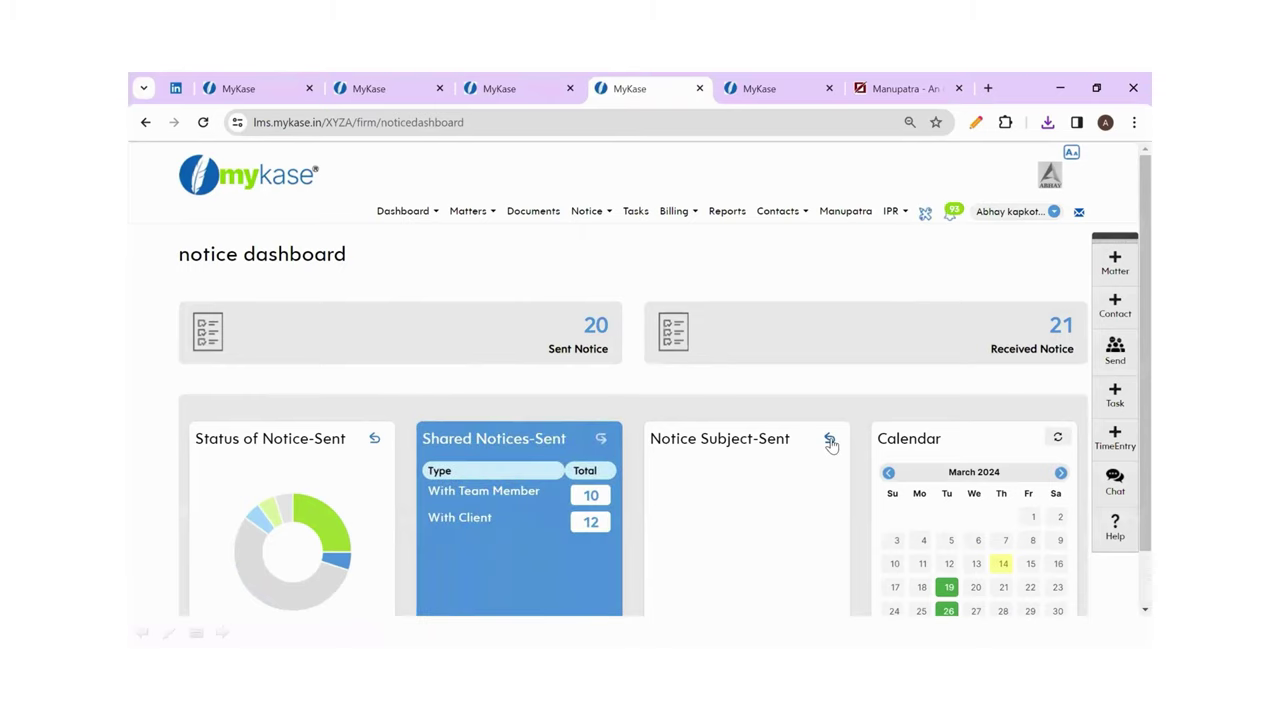
left_click(829, 440)
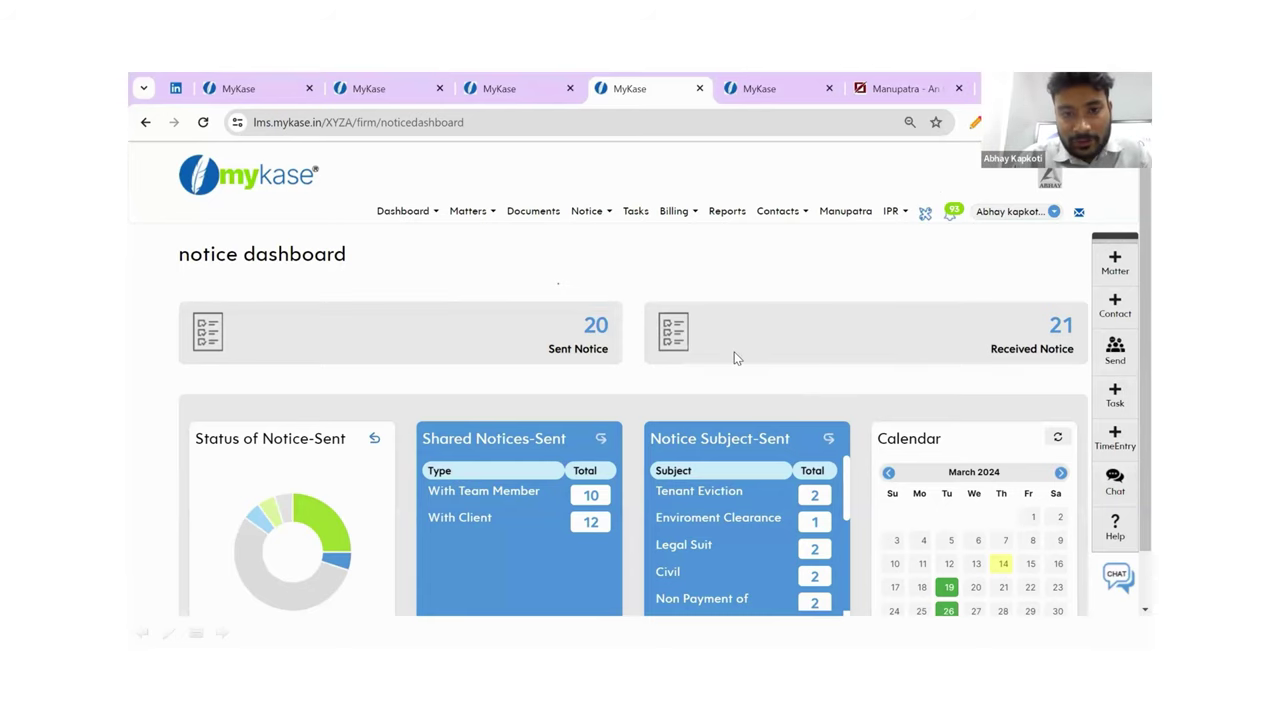
scroll(735, 358, "down", 1)
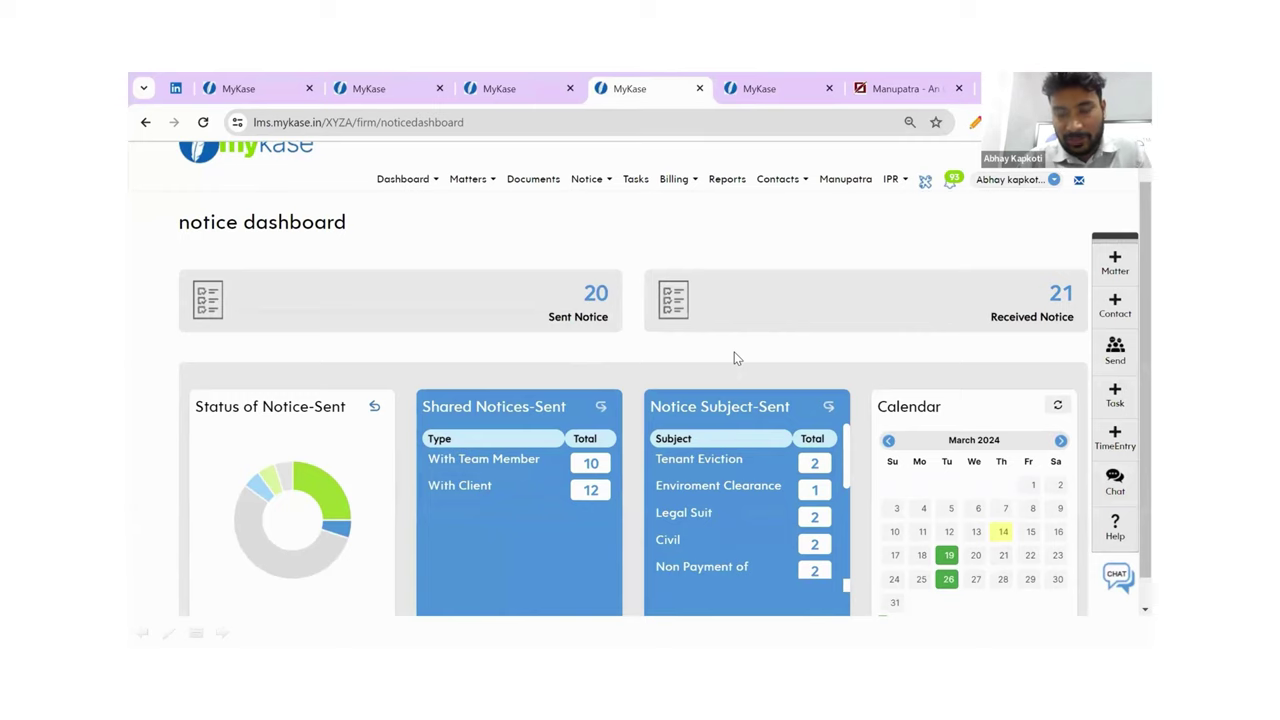
- Switch to the running PowerPoint slide show and advance from Challenges in Current System to the next slide
key("super")
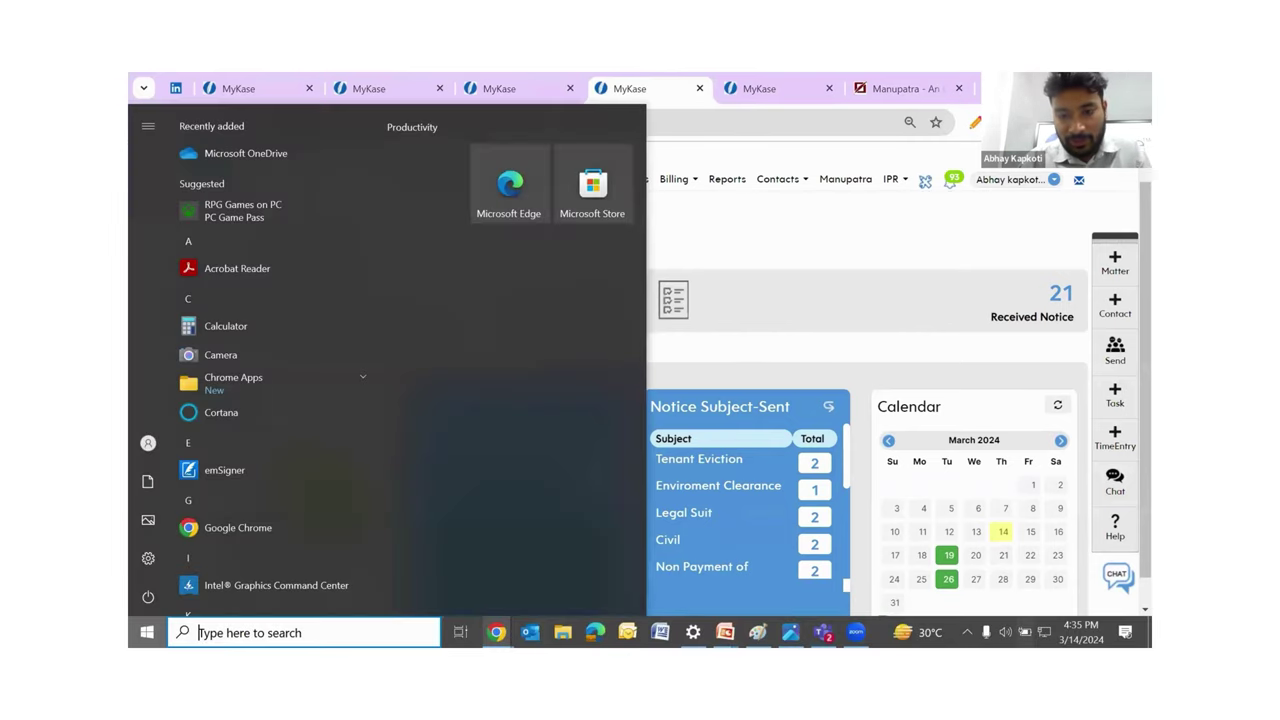
mouse_move(724, 628)
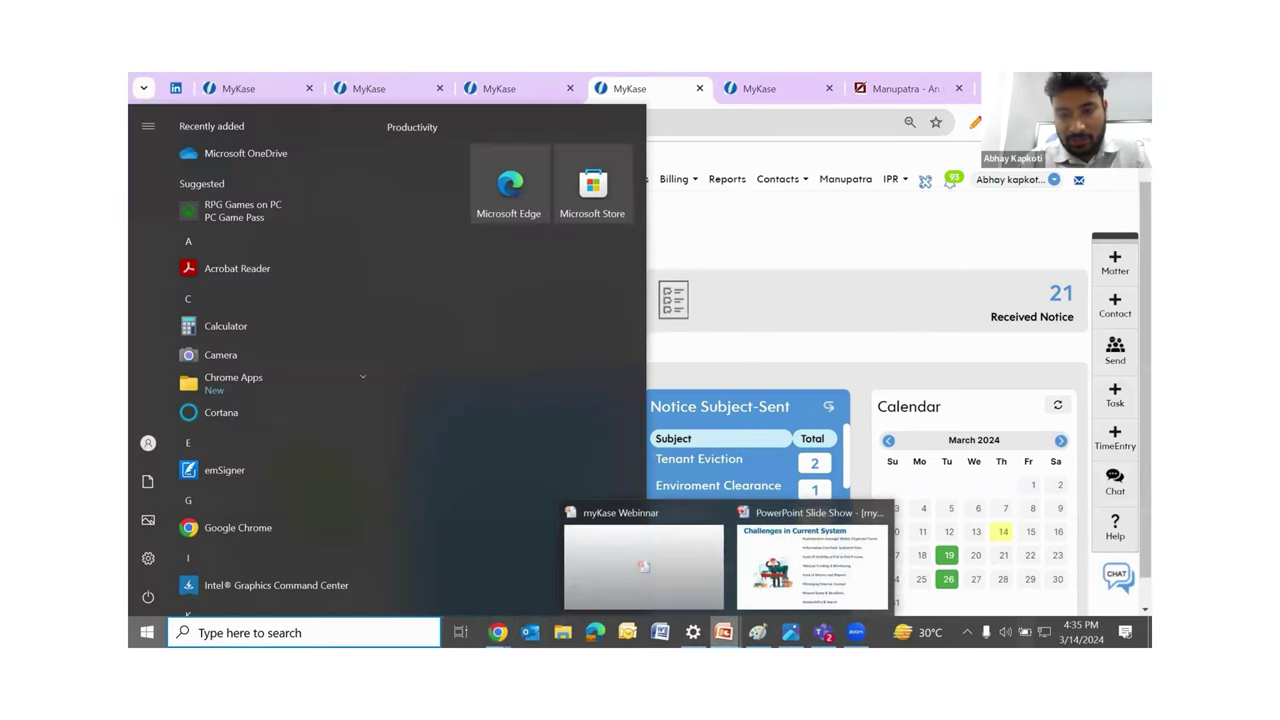
left_click(790, 588)
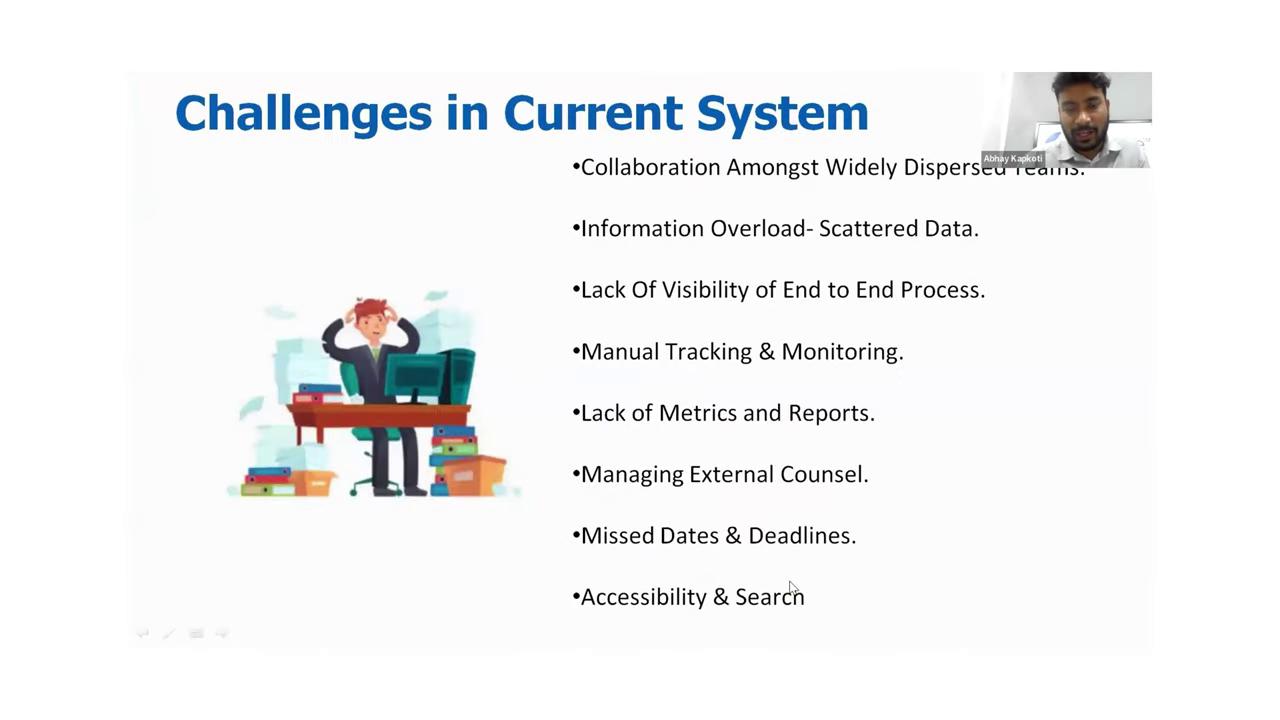
key("Right")
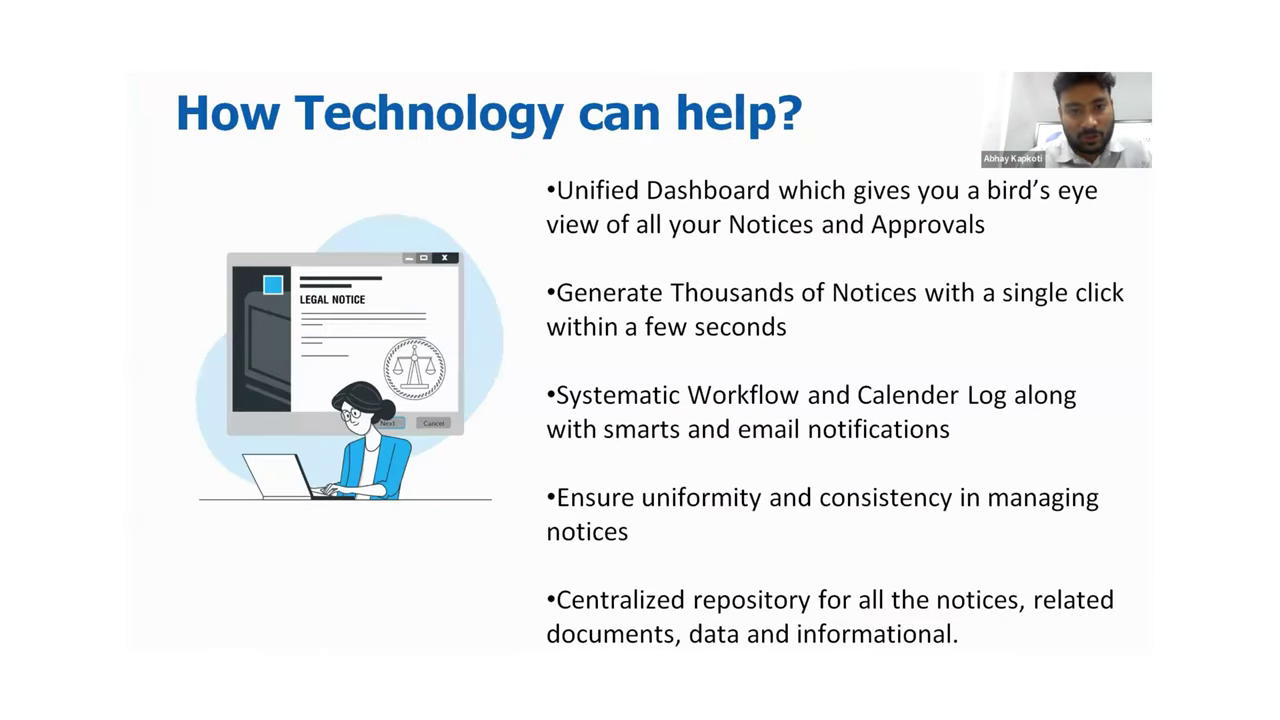